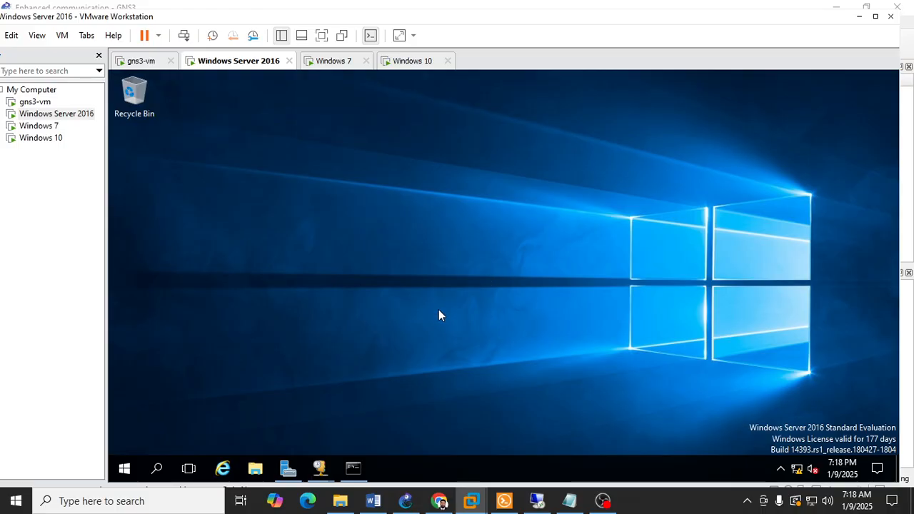
Step: Open the DHCP console on the server, and review the installed roles and server groups on the Server Manager dashboard
mouse_move(325, 468)
left_click(350, 375)
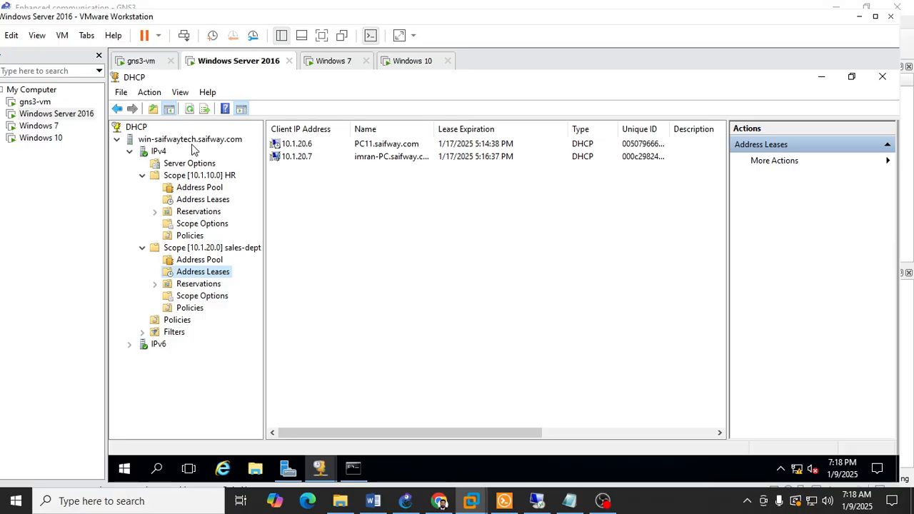
left_click(288, 468)
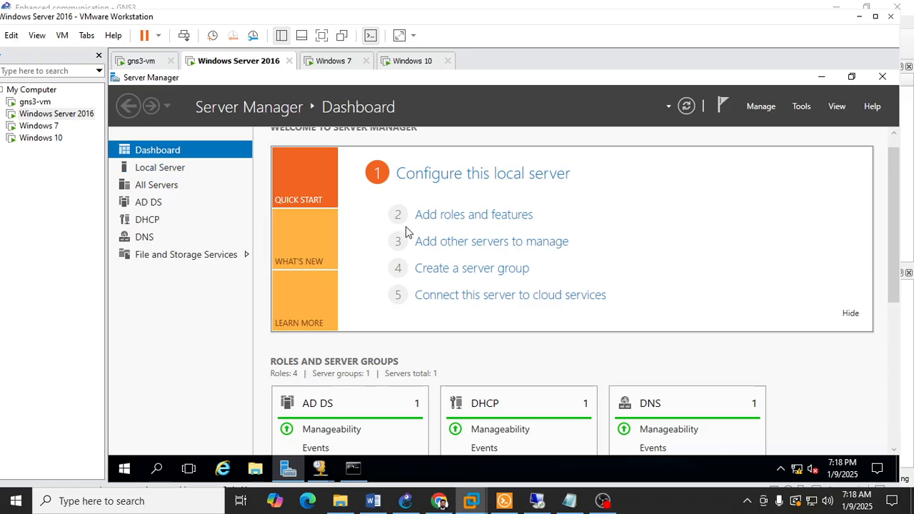
scroll(886, 243, "down", 2)
scroll(781, 336, "down", 3)
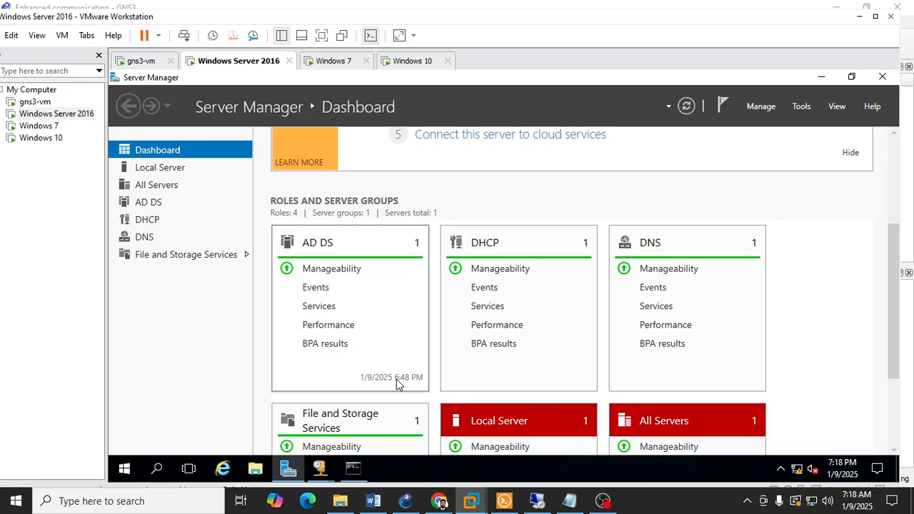
scroll(396, 356, "down", 2)
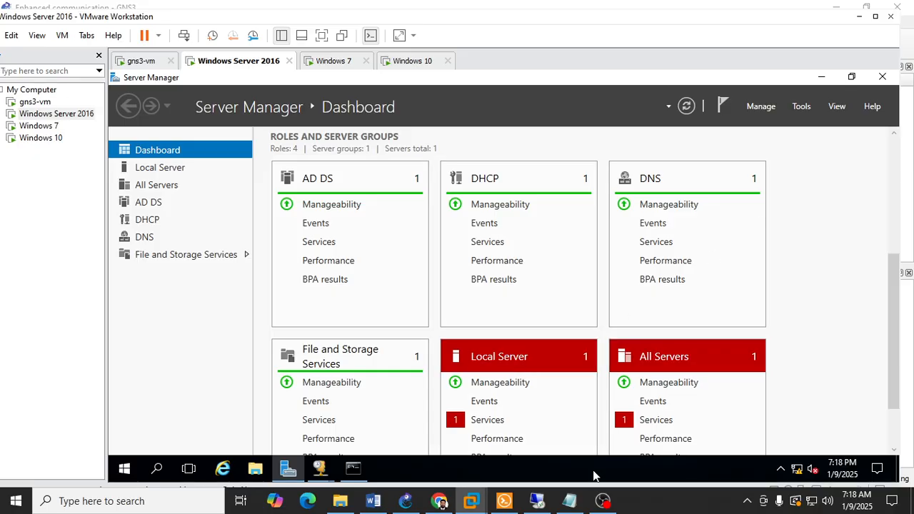
Step: Return to the DHCP console showing the address leases and hide the virtual machine library
mouse_move(325, 473)
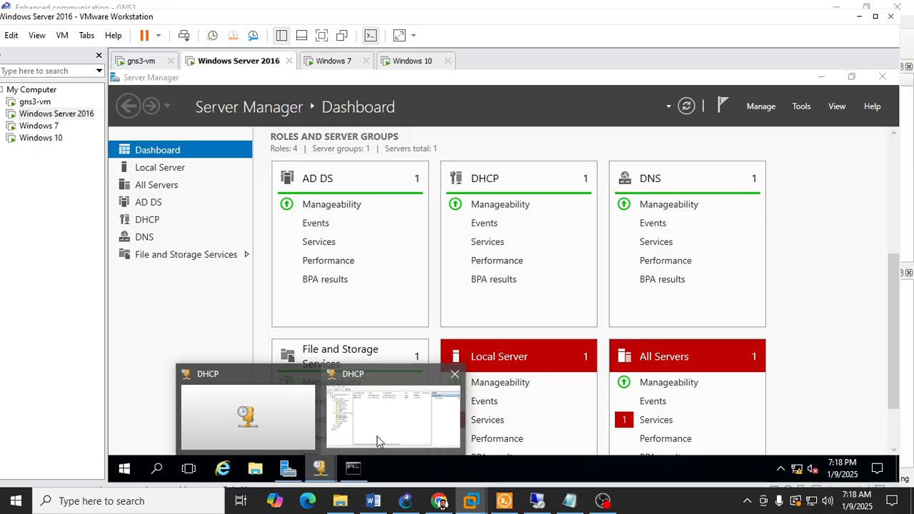
left_click(378, 435)
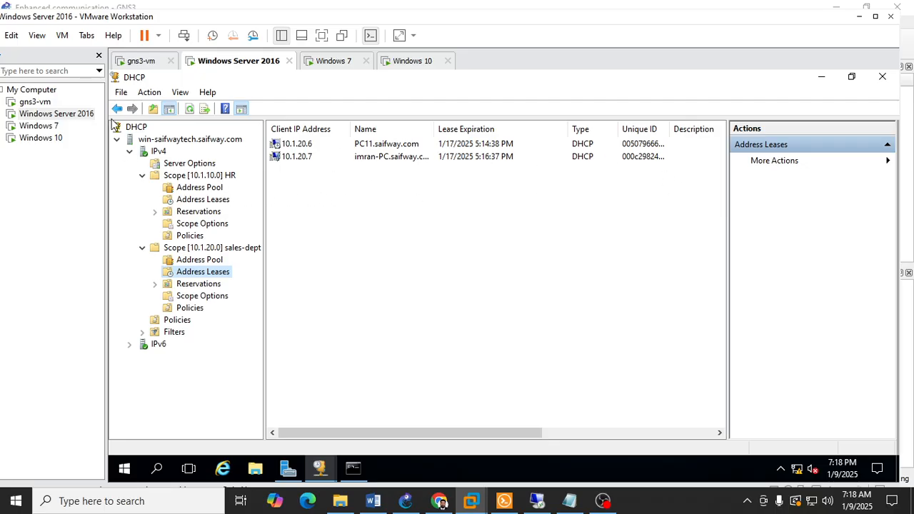
left_click(282, 37)
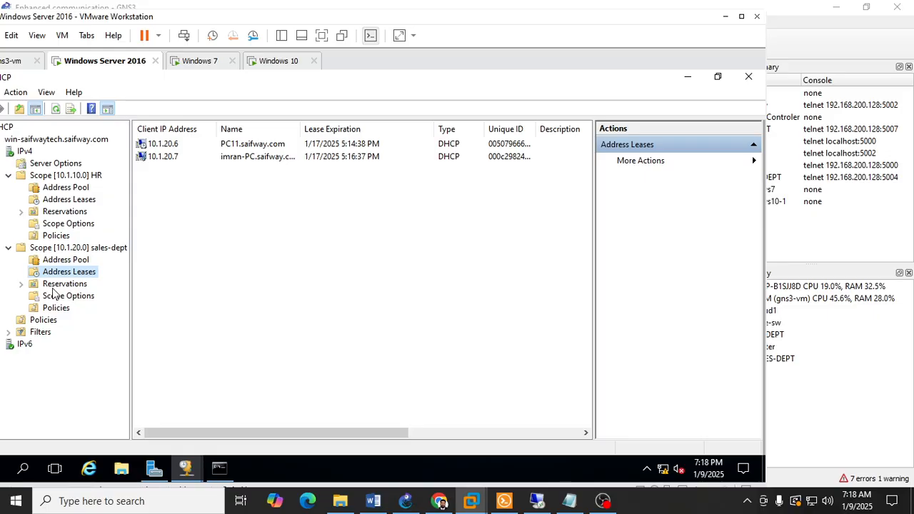
Step: Expand the IPv6 node, collapse the HR and sales-dept scopes, and maximize the virtual machine window
double_click(10, 346)
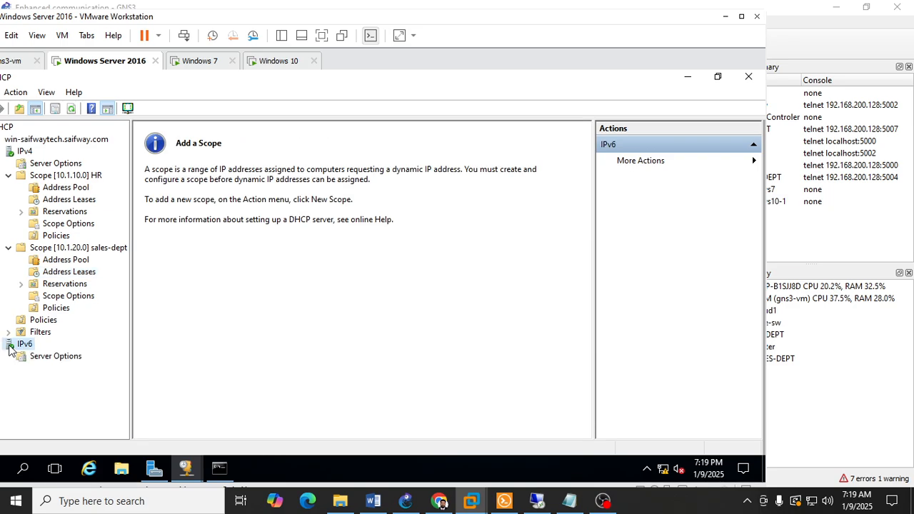
left_click(9, 175)
left_click(9, 187)
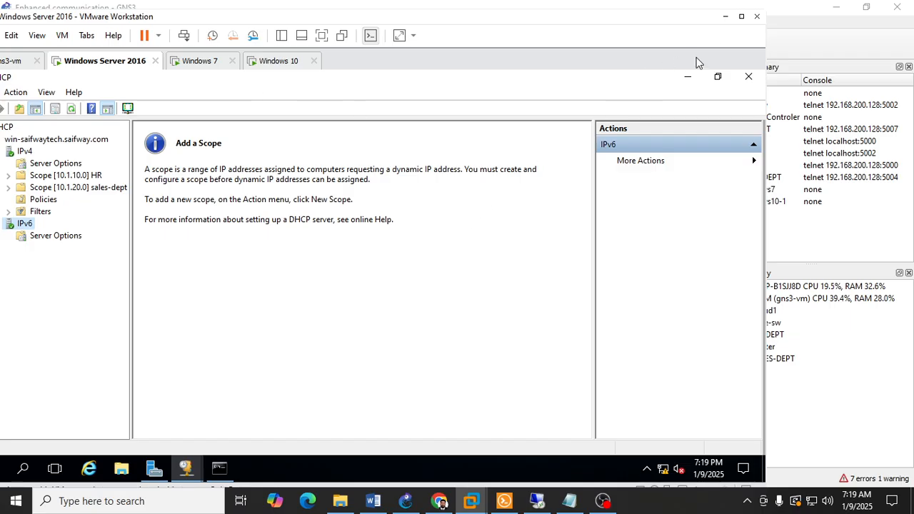
left_click(741, 16)
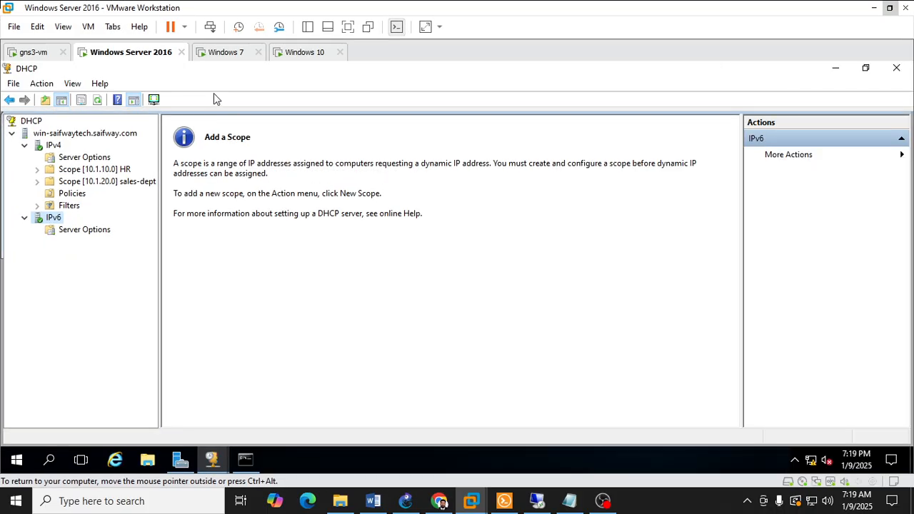
Step: Expand the HR scope 10.1.10.0 under IPv4 and view its address pool
left_click(63, 172)
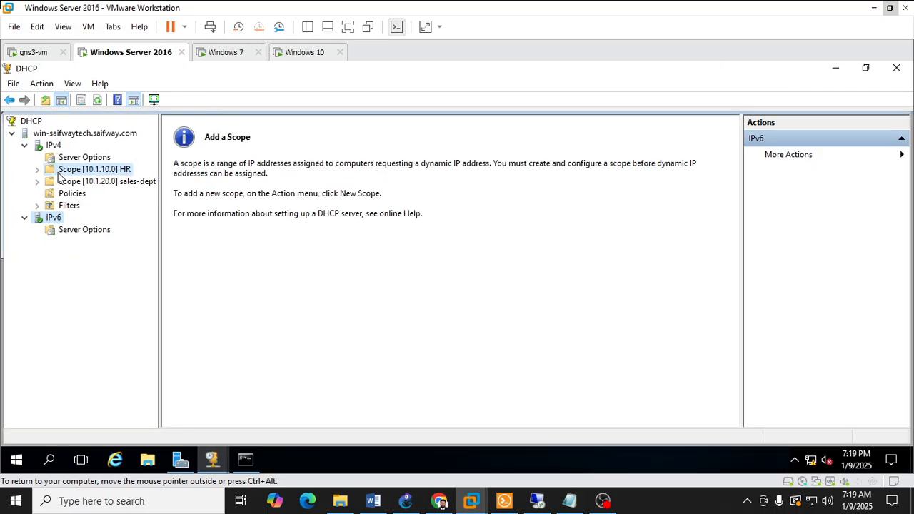
left_click(119, 183)
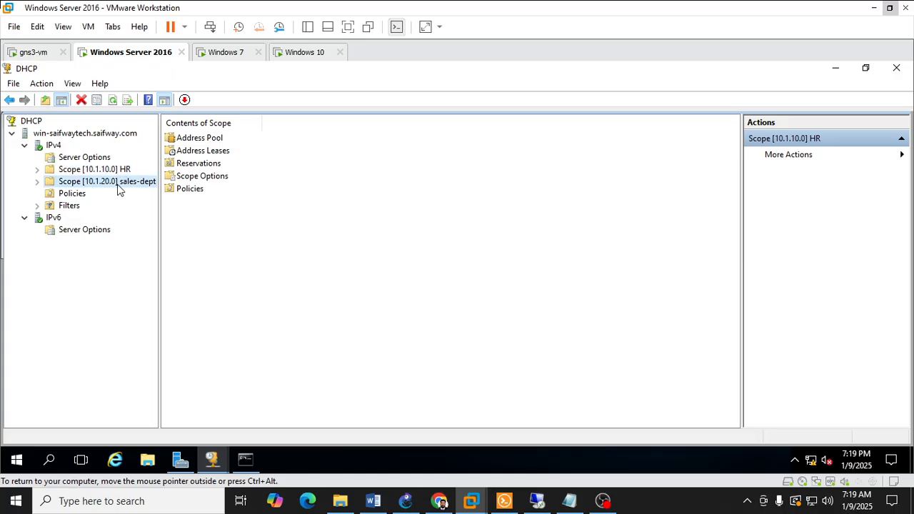
left_click(107, 170)
left_click(37, 172)
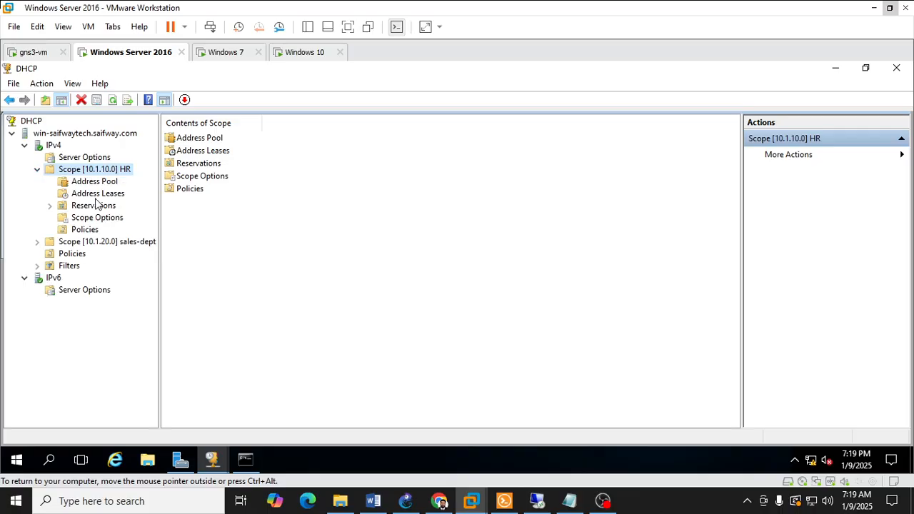
left_click(106, 182)
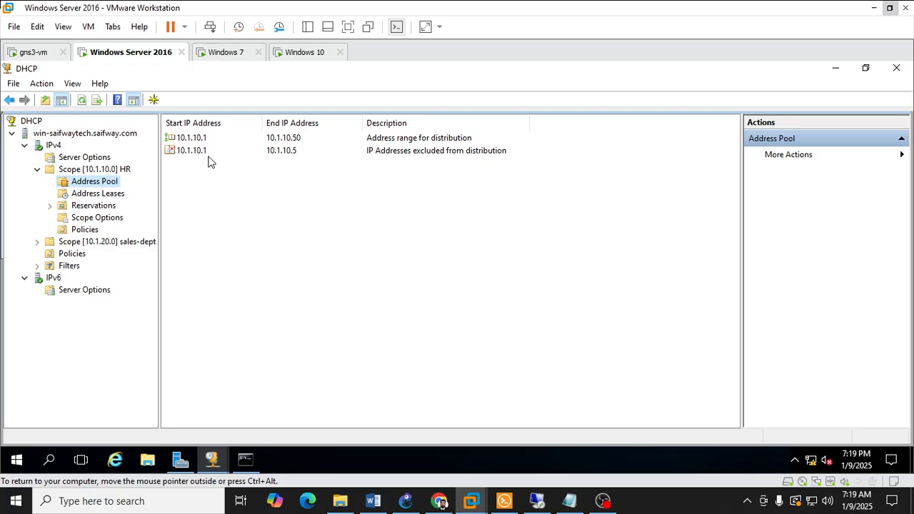
Step: View the HR scope's address leases, widen the list, and inspect the entries for 10.1.10.7 and 10.1.10.6
left_click(94, 195)
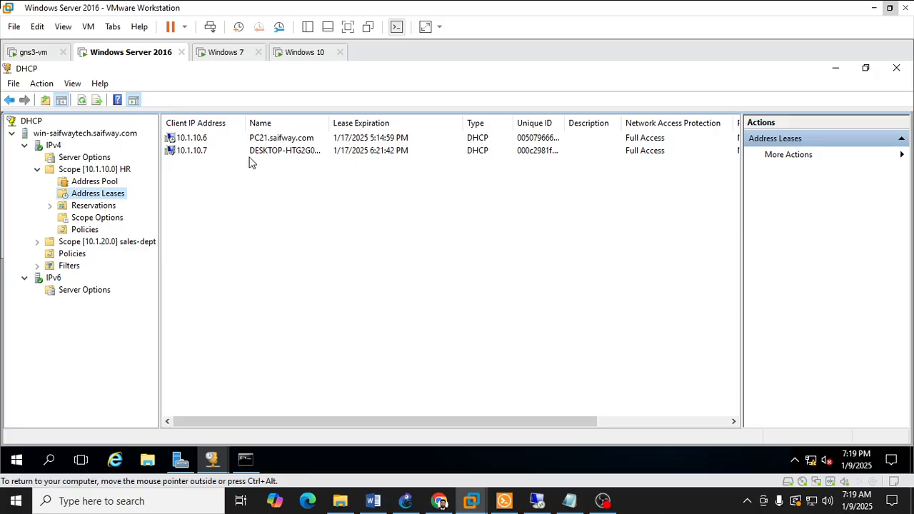
left_click_drag(740, 175, 839, 171)
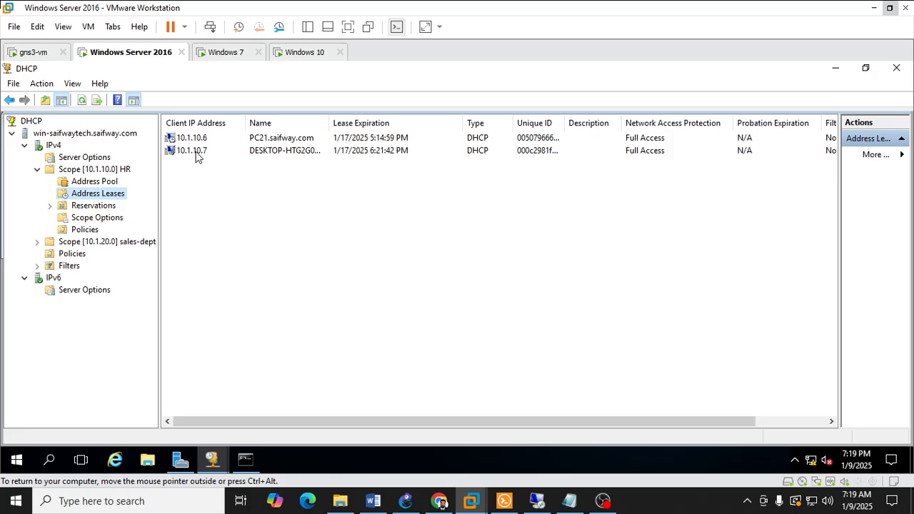
left_click(271, 151)
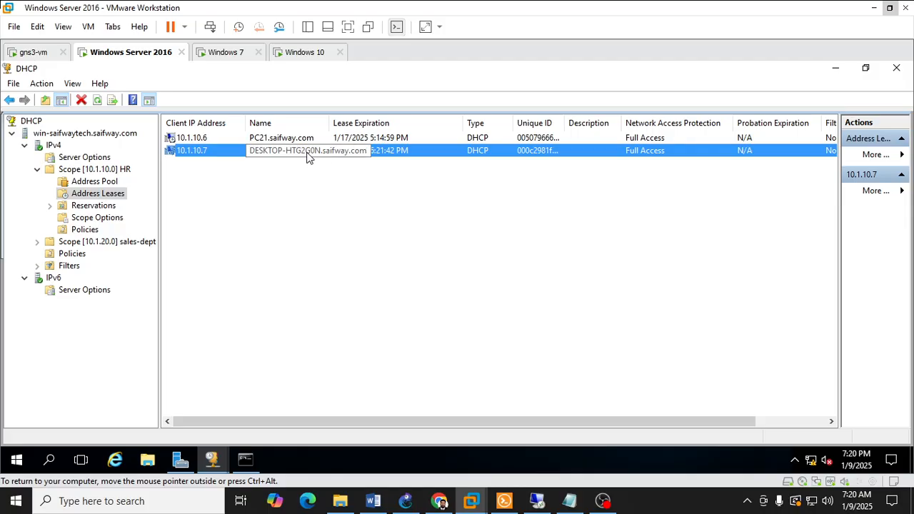
left_click(211, 139)
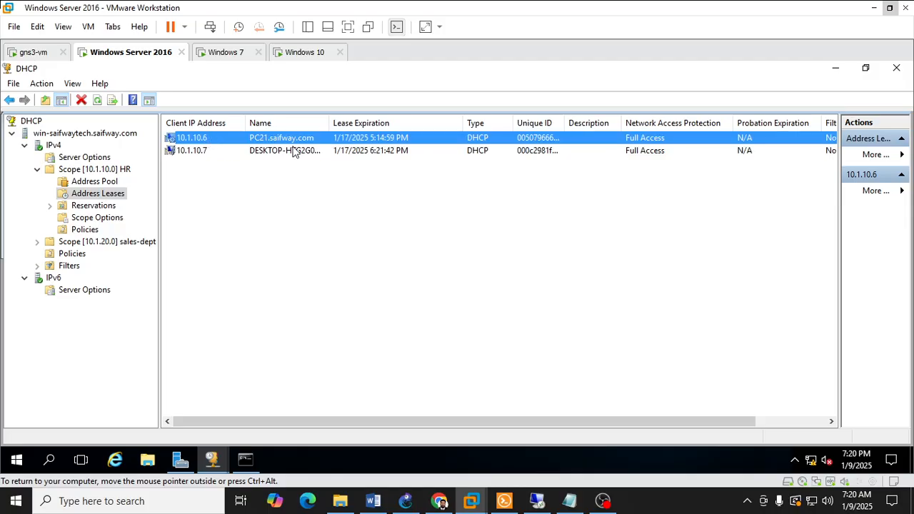
Step: Switch to the PC2 session in Solar-PuTTY and run "sh ip" to display its IP configuration
left_click(504, 501)
left_click(679, 80)
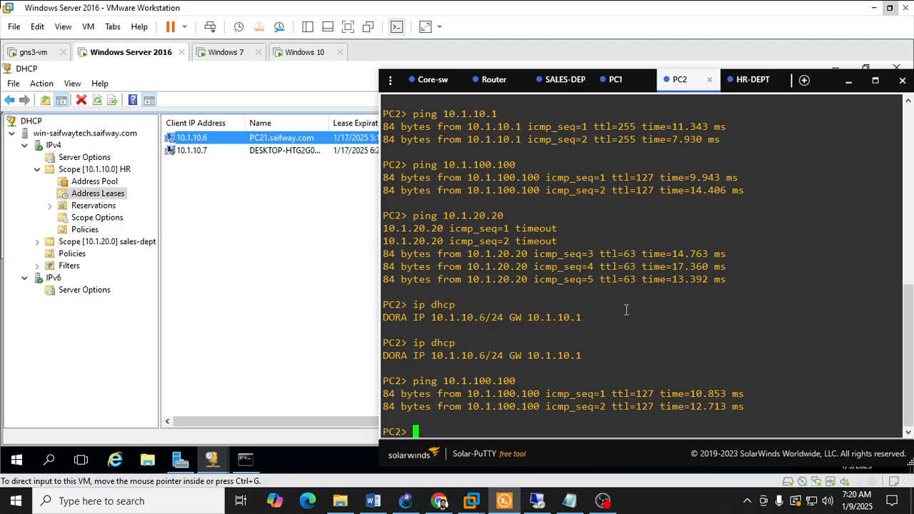
type("sh ip")
key("Return")
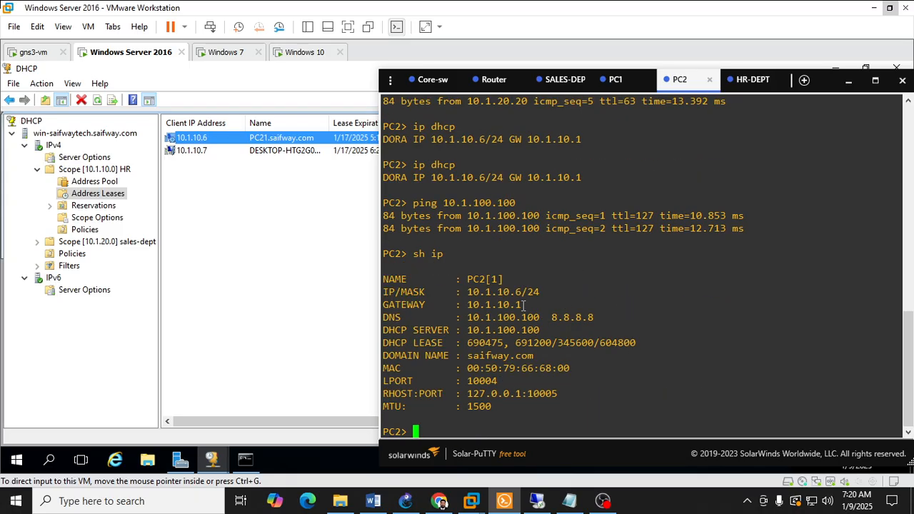
Step: Examine PC2's IP address, gateway, DNS servers, DHCP server and domain name in the command output
left_click_drag(511, 294, 546, 290)
left_click(565, 356)
left_click_drag(469, 357, 537, 360)
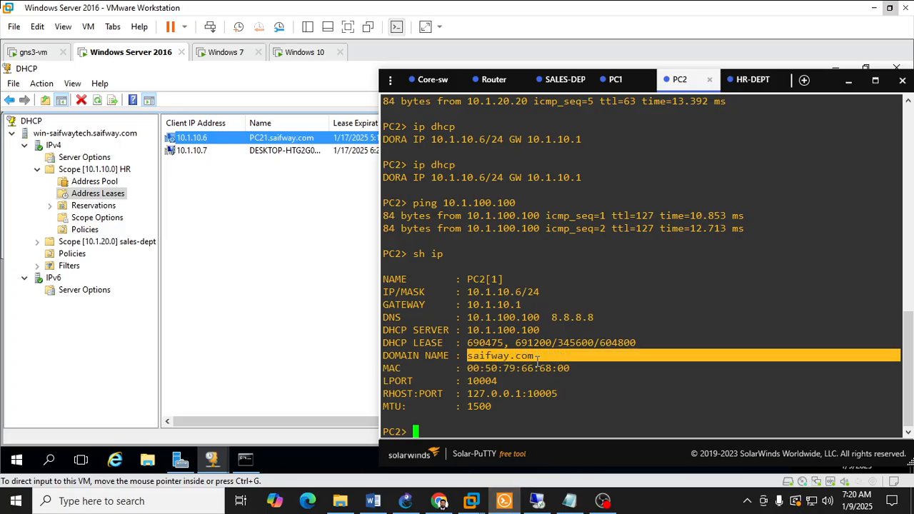
left_click_drag(466, 331, 547, 329)
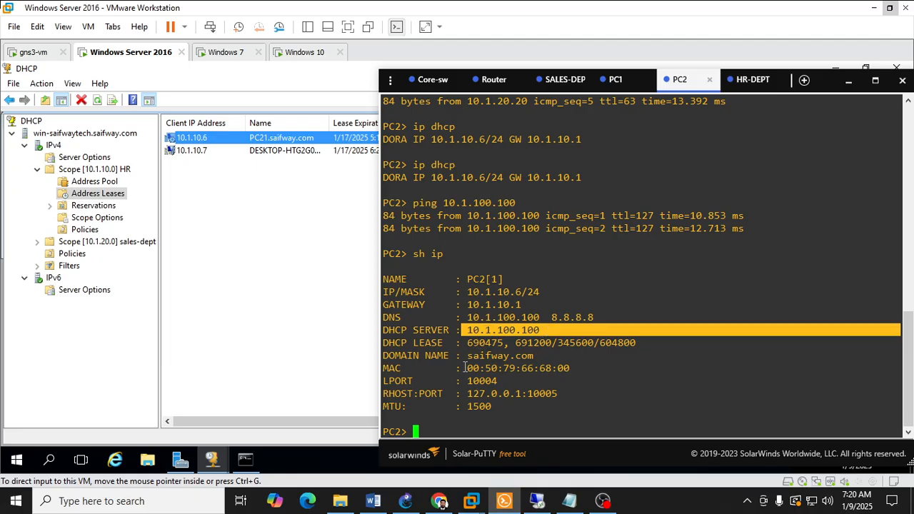
left_click_drag(467, 318, 584, 317)
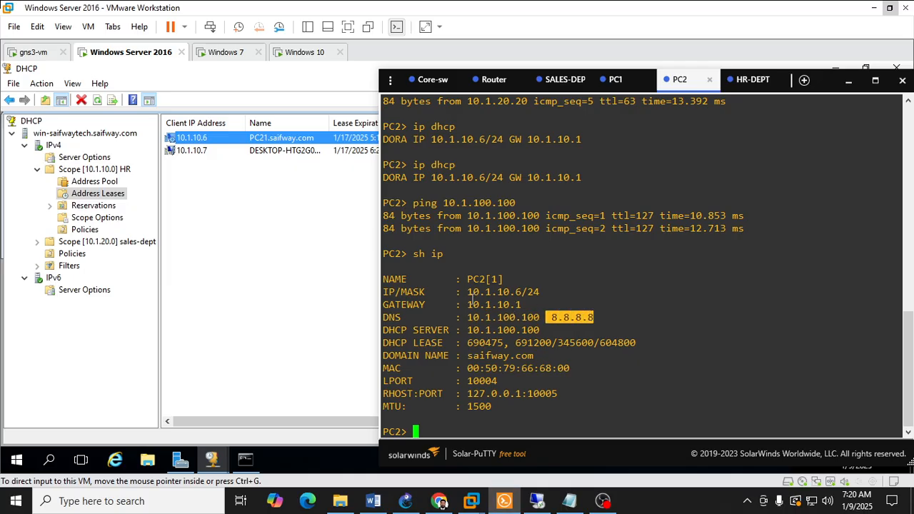
left_click_drag(460, 305, 540, 292)
Step: Return to the server's DHCP console and view the HR scope's reservations and scope options
left_click(331, 263)
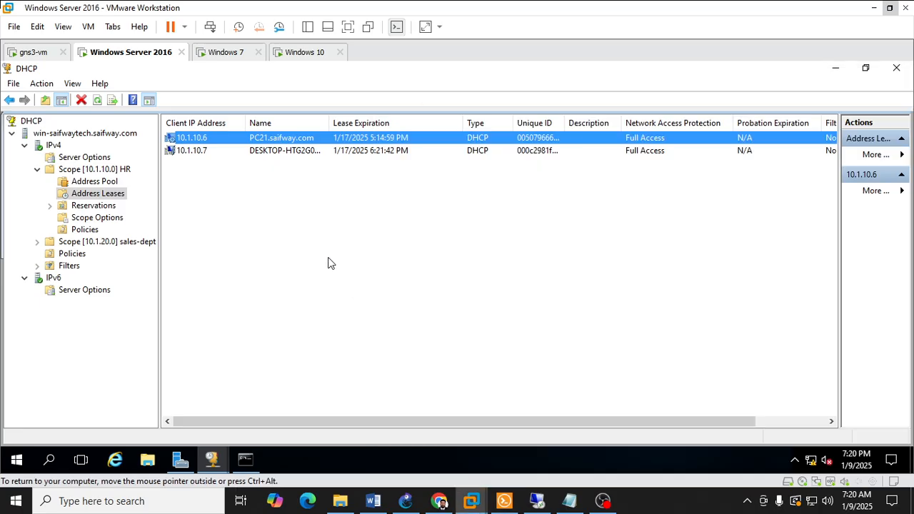
left_click(84, 207)
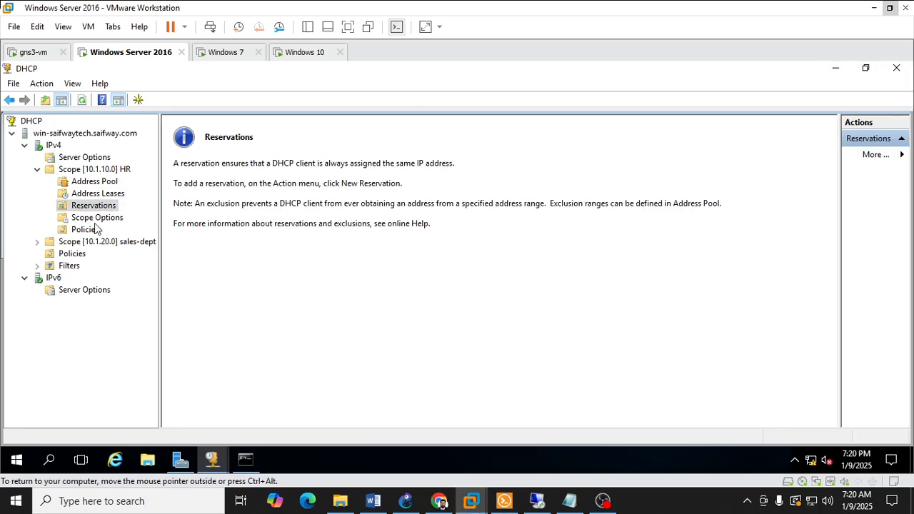
left_click(93, 218)
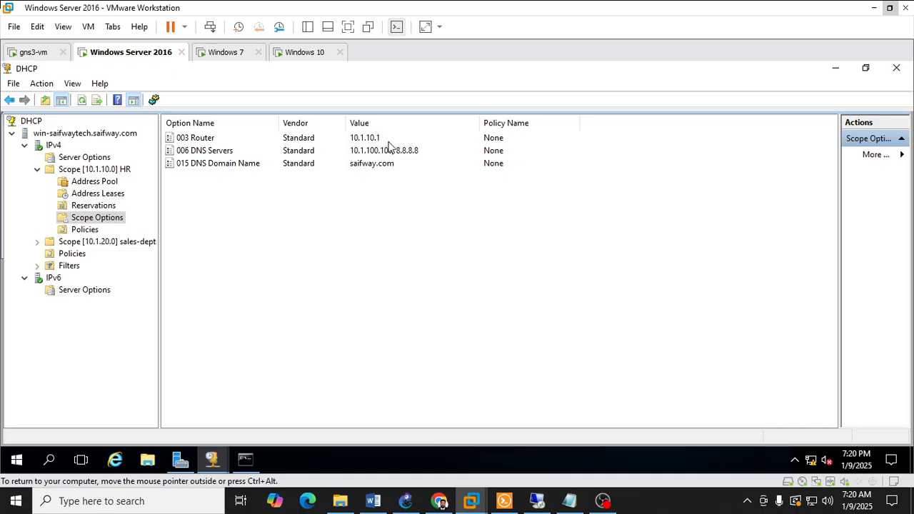
Step: Check the Vlan10 address in Solar-PuTTY's Core-sw session, and locate the core switch in the GNS3 topology
left_click(504, 500)
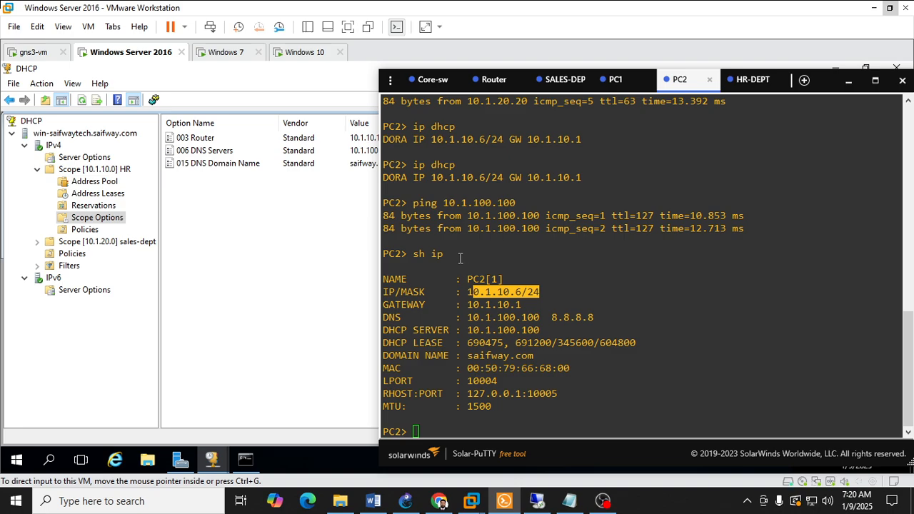
left_click(433, 79)
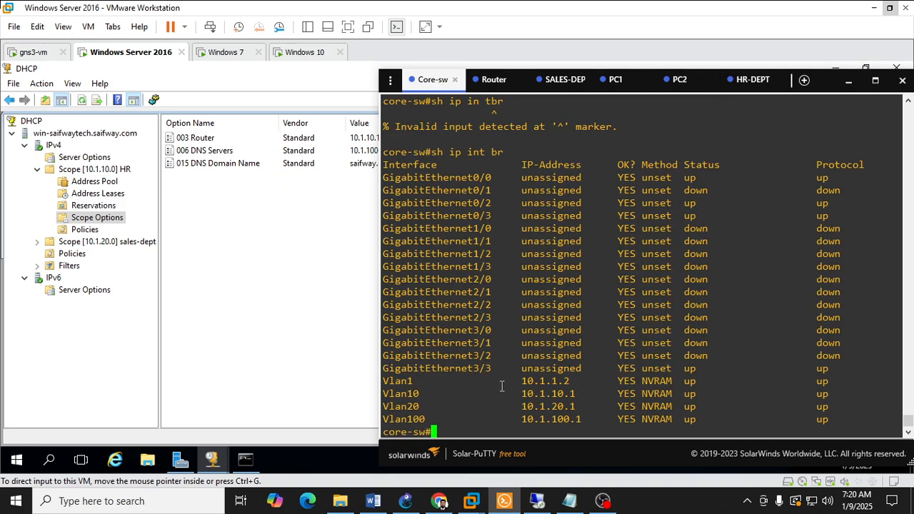
left_click_drag(504, 394, 578, 394)
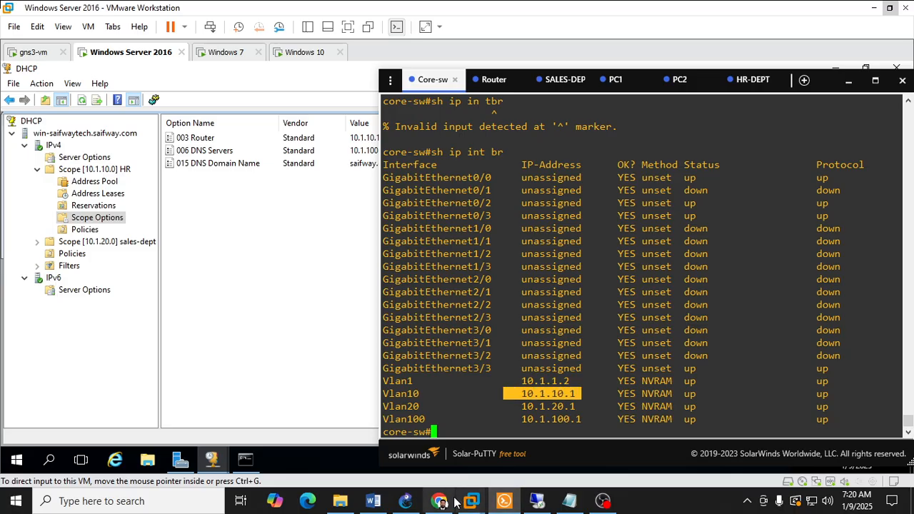
left_click(404, 502)
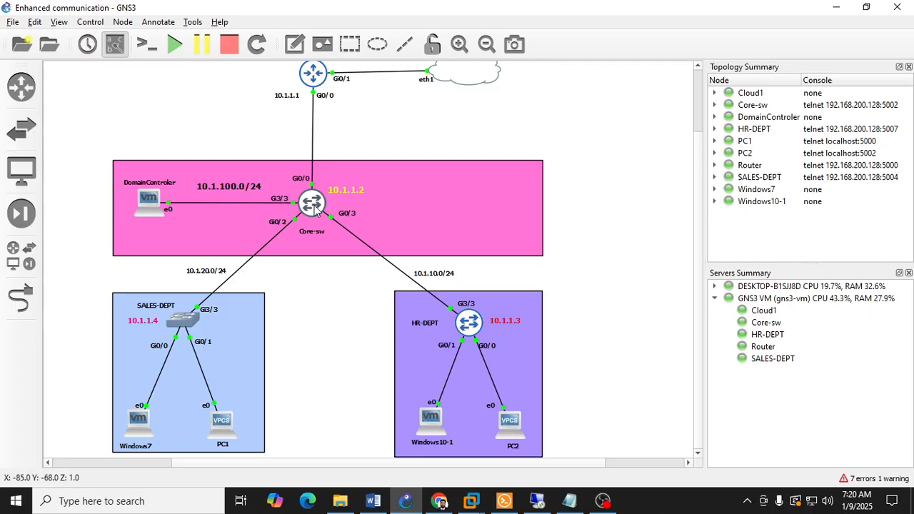
mouse_move(317, 208)
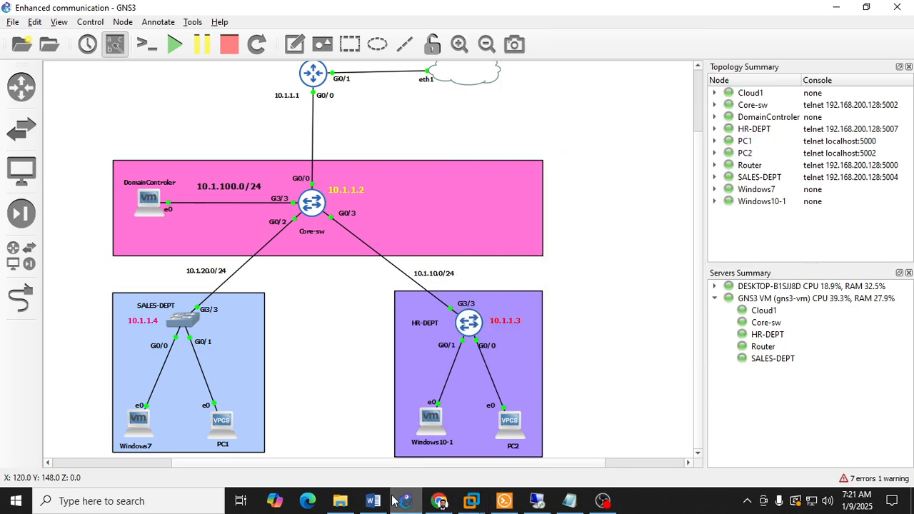
Step: Switch back to the Windows Server 2016 machine and inspect the HR scope's DNS Servers and DNS Domain Name options
mouse_move(471, 500)
left_click(400, 421)
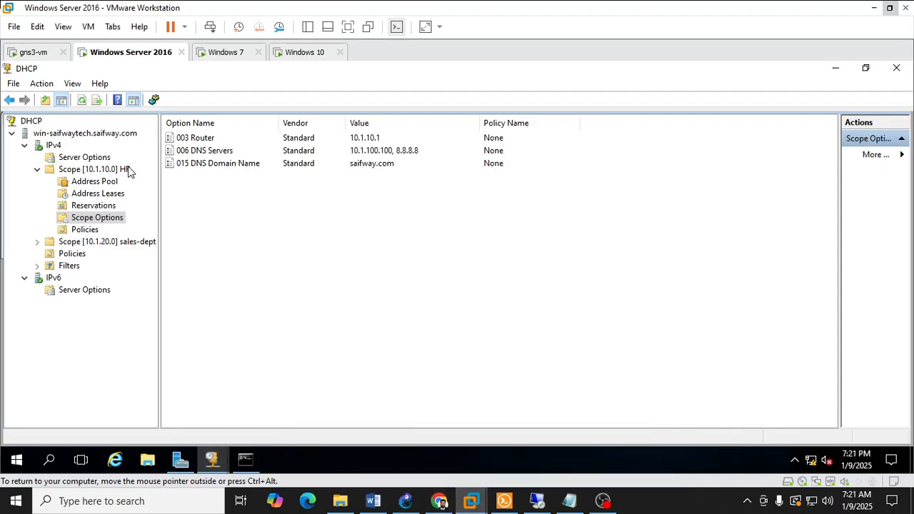
left_click(406, 152)
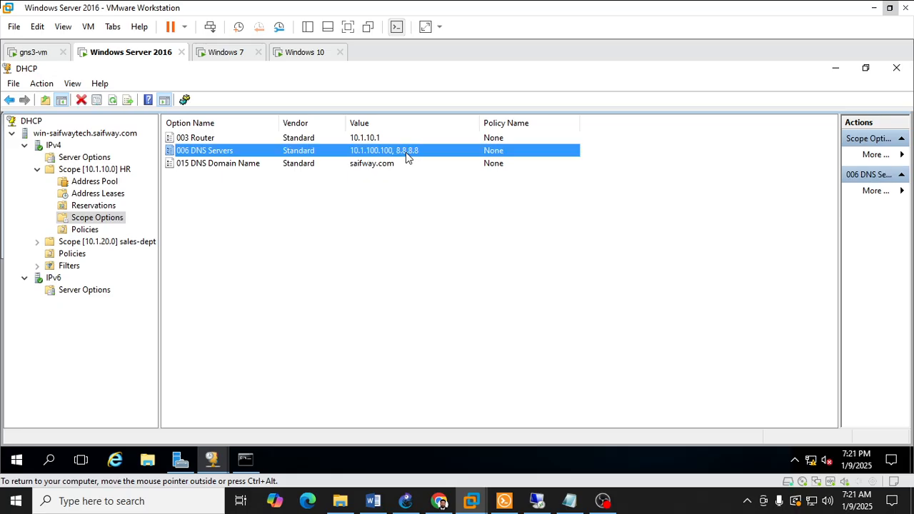
left_click(368, 166)
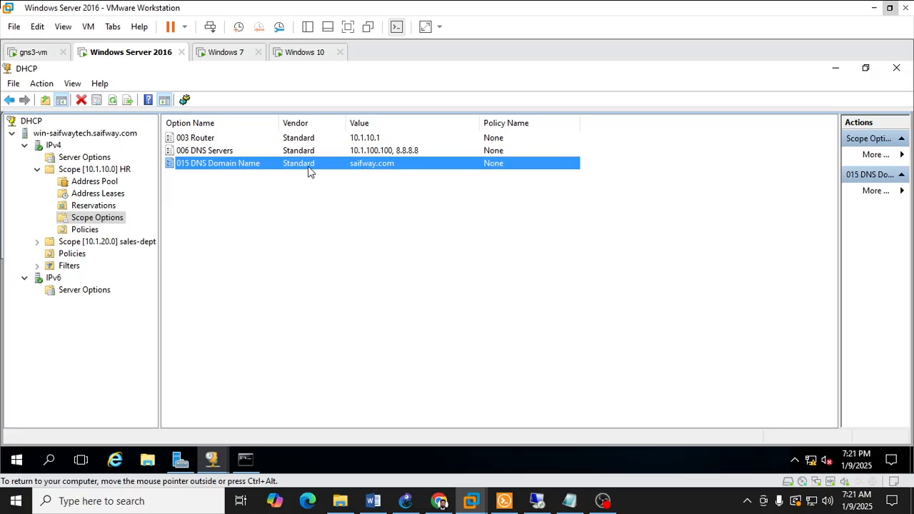
Step: In the server's command prompt, look up the DNS record of saifway.com with nslookup
left_click(245, 461)
left_click(294, 323)
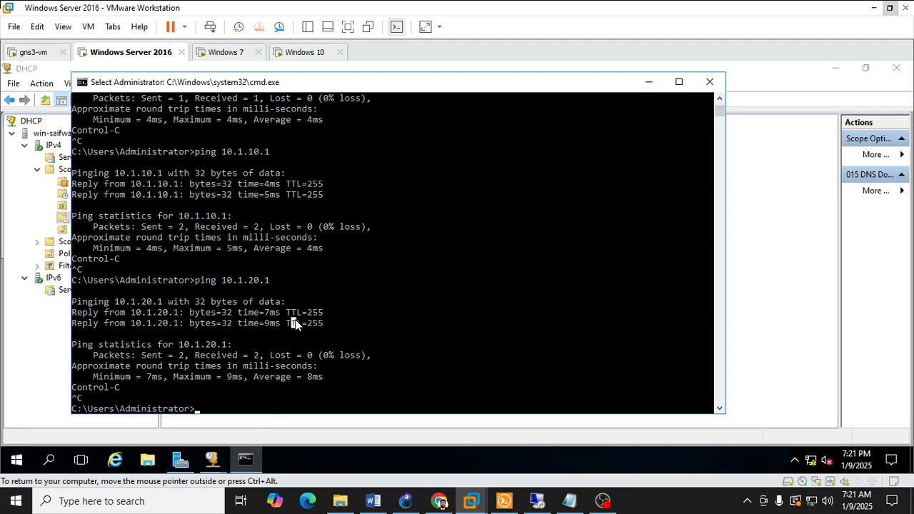
type("nslokk")
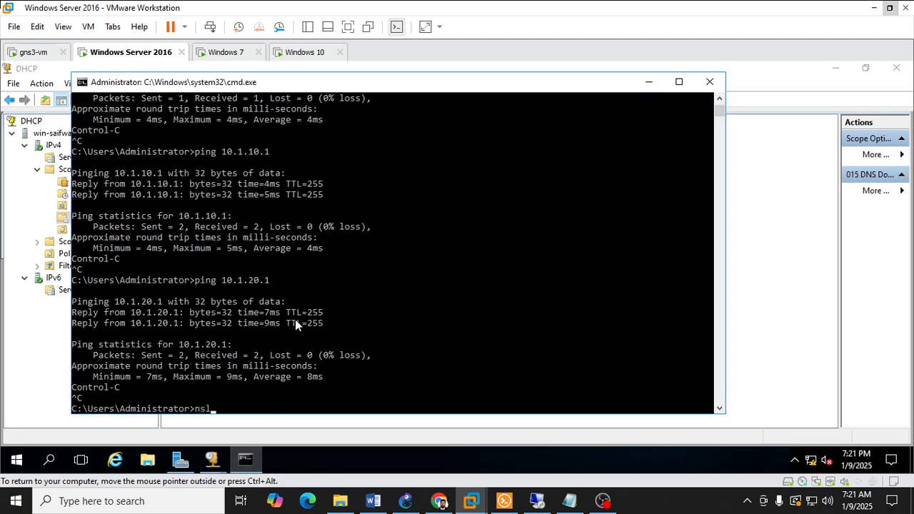
key("BackSpace")
key("BackSpace")
type("okup saifway.com")
key("Return")
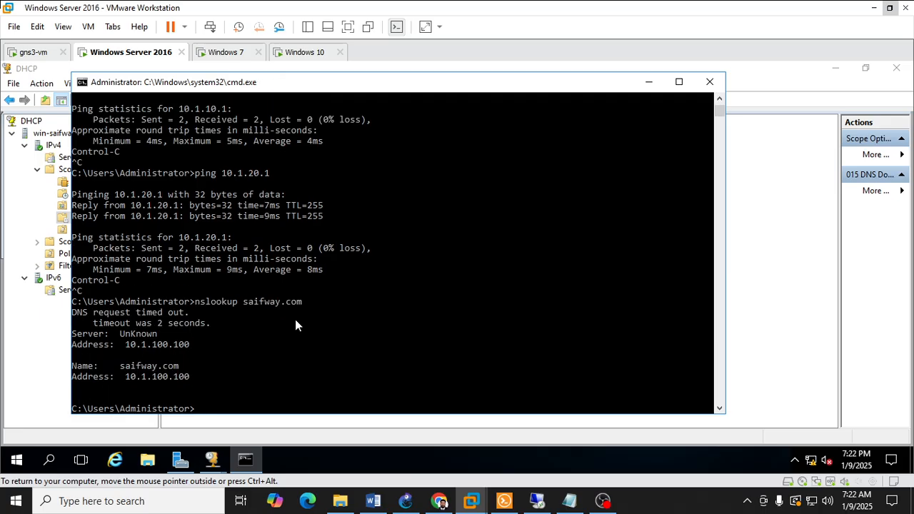
Step: Ping saifway.com from the server and inspect the earlier nslookup output above it
type("ping saifway.com")
key("Return")
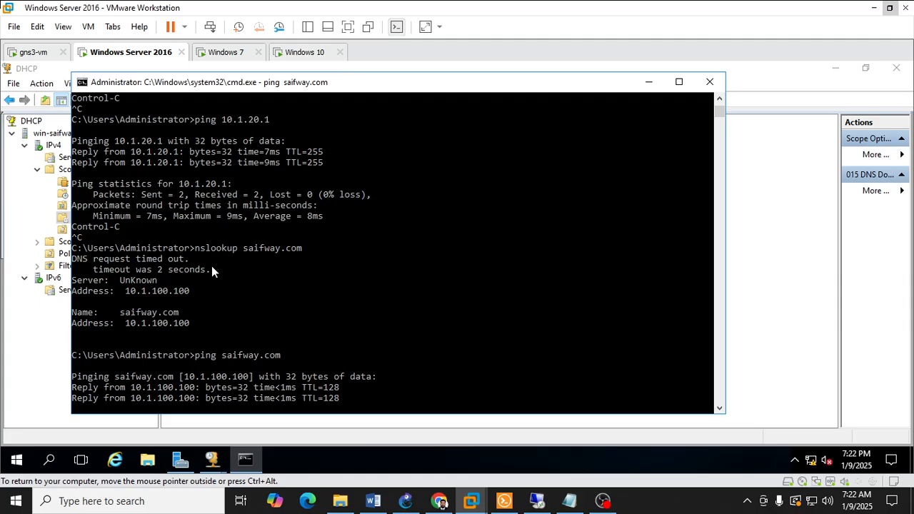
left_click_drag(135, 247, 191, 253)
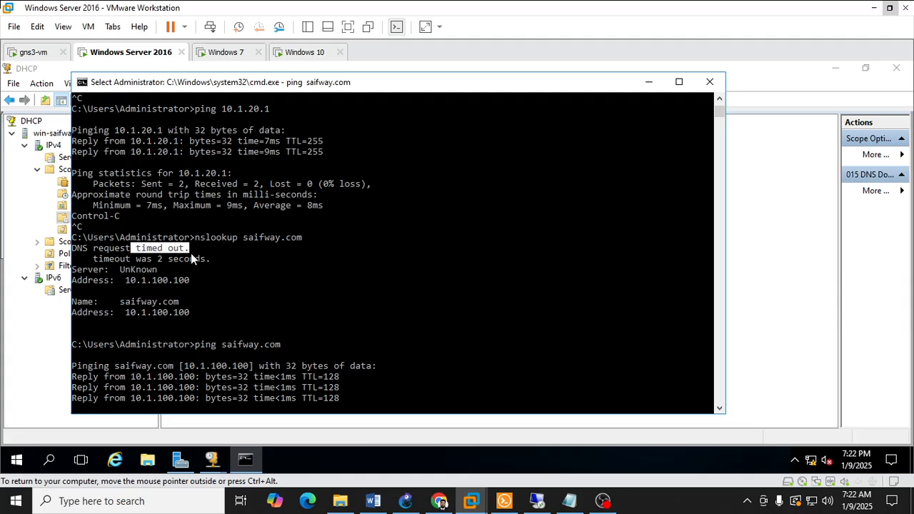
left_click_drag(144, 270, 197, 273)
right_click(260, 283)
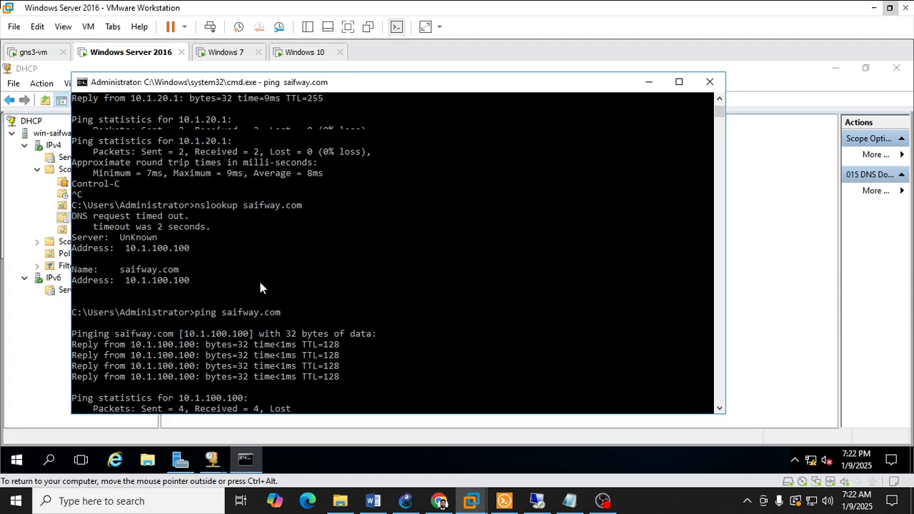
Step: Switch to the Windows 10 machine and ping the server at 10.1.100.100 from its command prompt, stopping the ping early
mouse_move(472, 509)
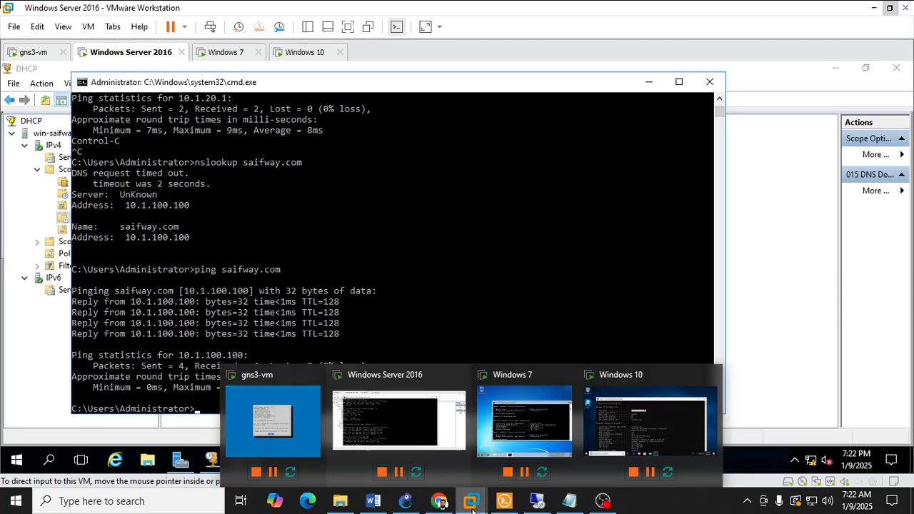
left_click(617, 426)
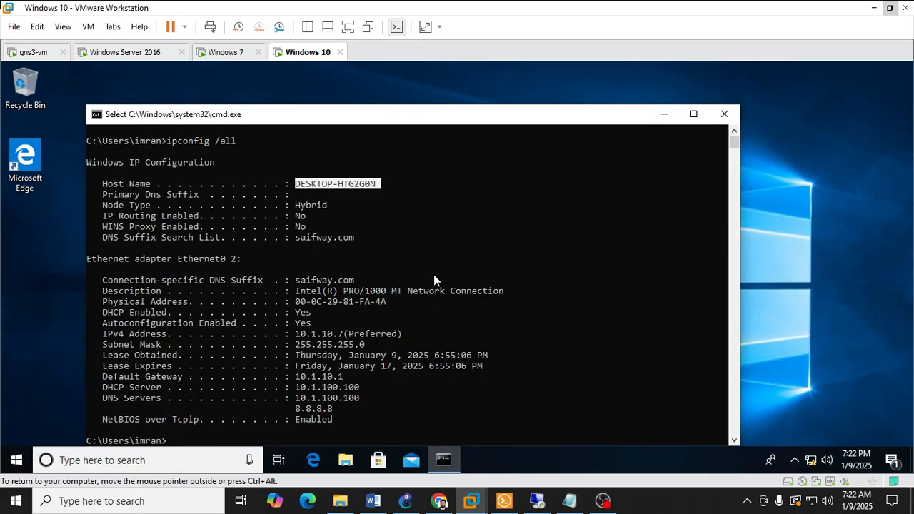
type("ping 10.1.")
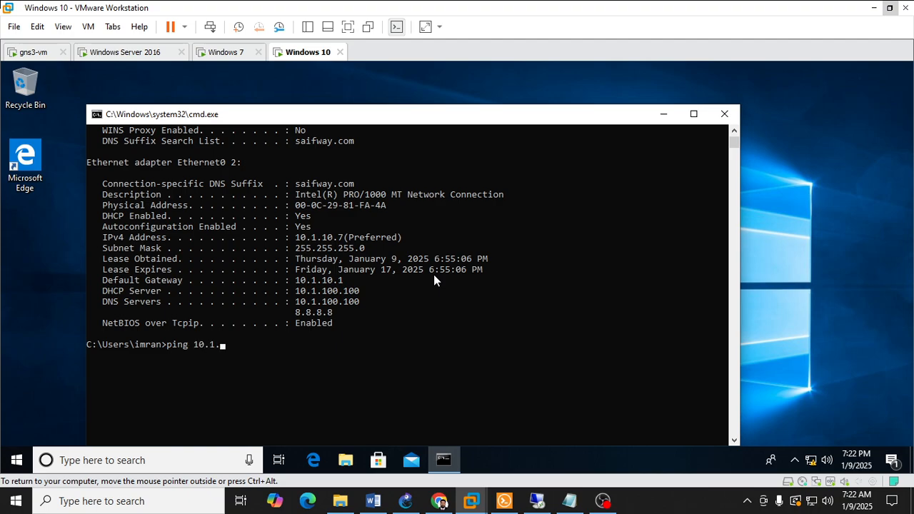
type("100.100")
key("Return")
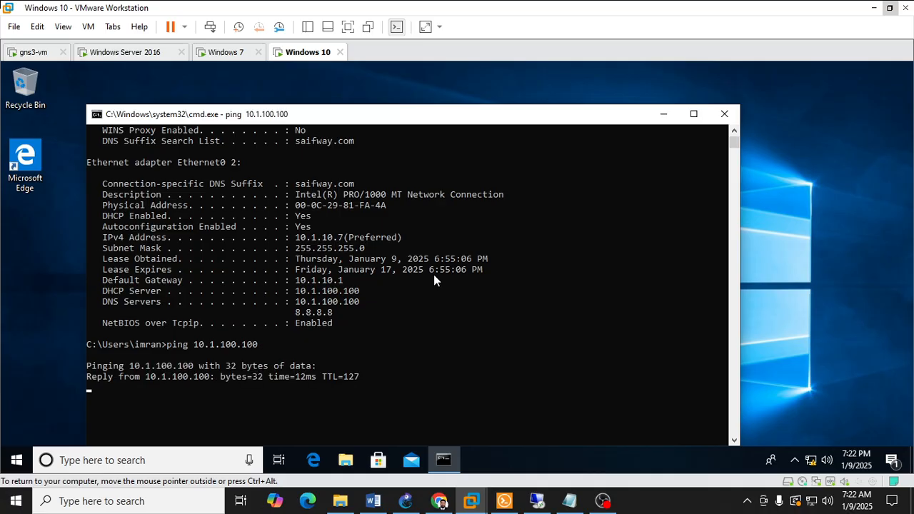
key("ctrl+c")
Step: Ping the domain name saifway.com from the Windows 10 command prompt
key("Up")
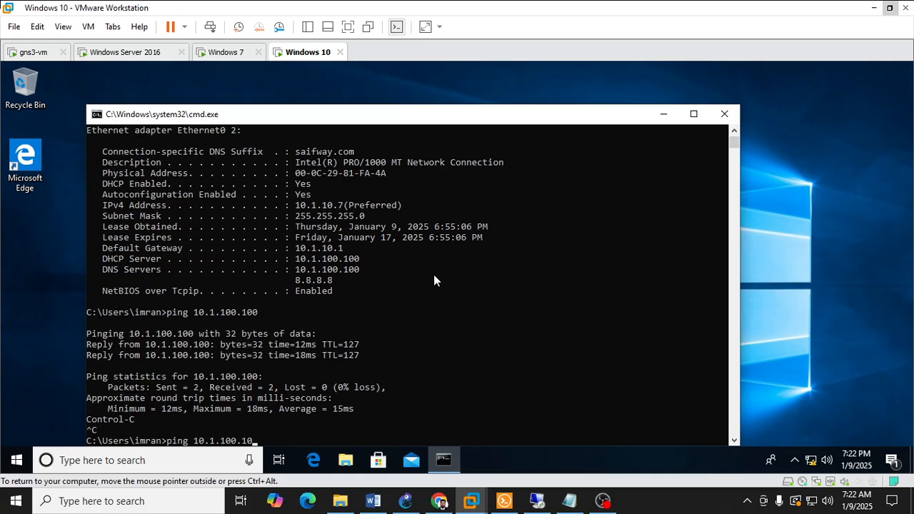
key("BackSpace")
key("BackSpace")
key("BackSpace")
key("BackSpace")
left_click_drag(439, 118, 439, 81)
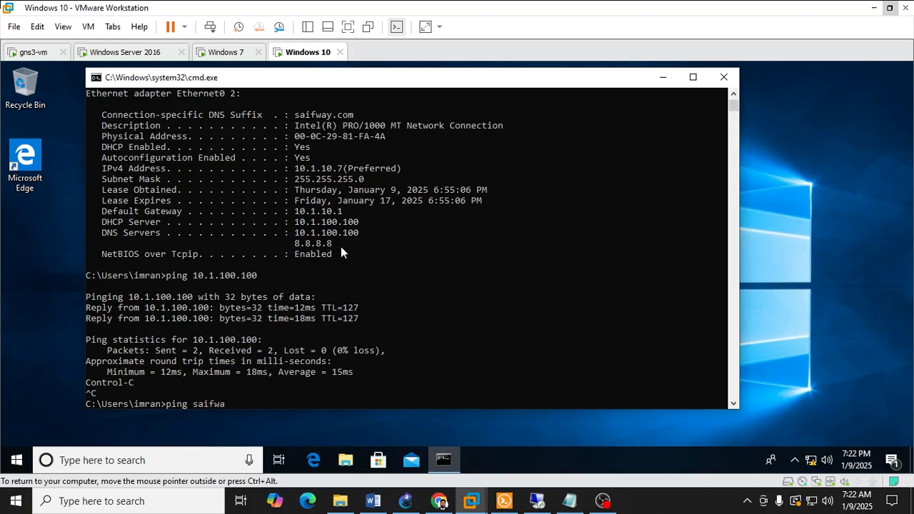
type("com")
key("Return")
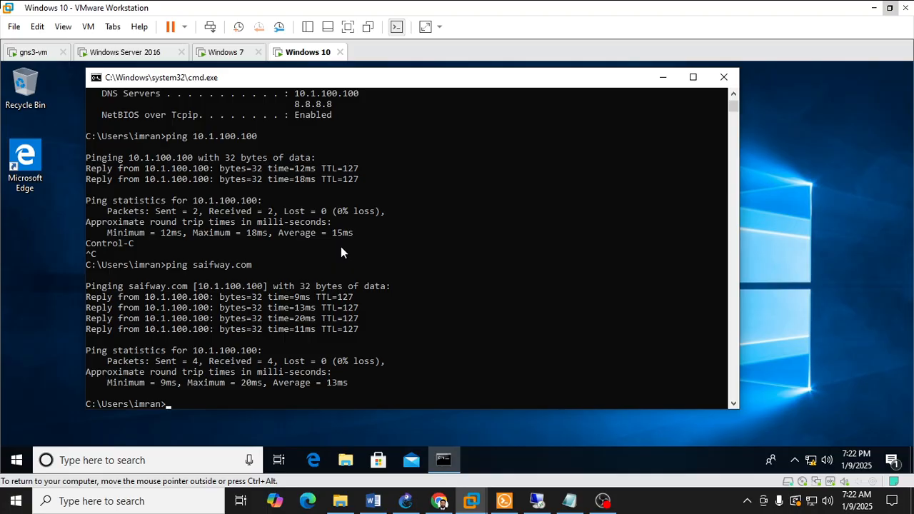
Step: Run nslookup for saifway.com on the Windows 10 machine and check the resolved name and address
type("ns")
type("lookup saifway.com")
key("Return")
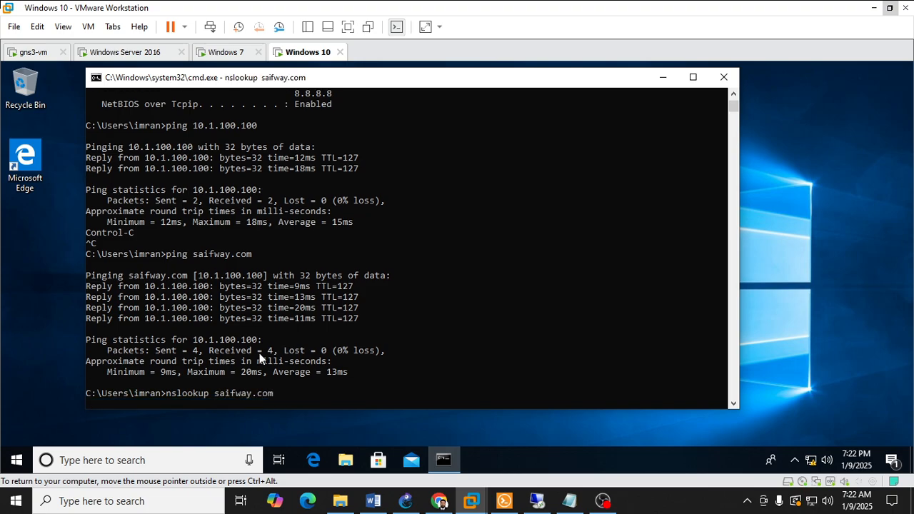
left_click_drag(140, 372, 180, 374)
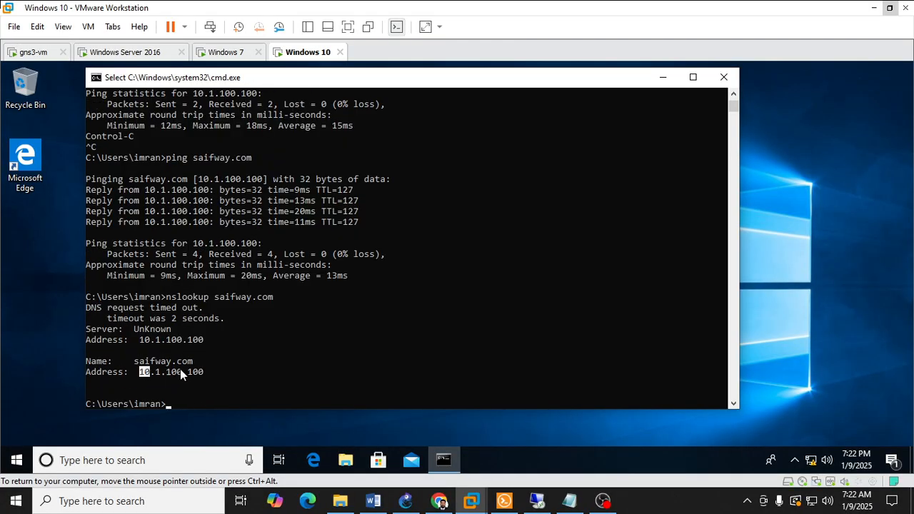
left_click(184, 362)
Step: Switch to GNS3 and review the topology's domain controller, sales and HR clients, and their connections through the switches and router
left_click(504, 501)
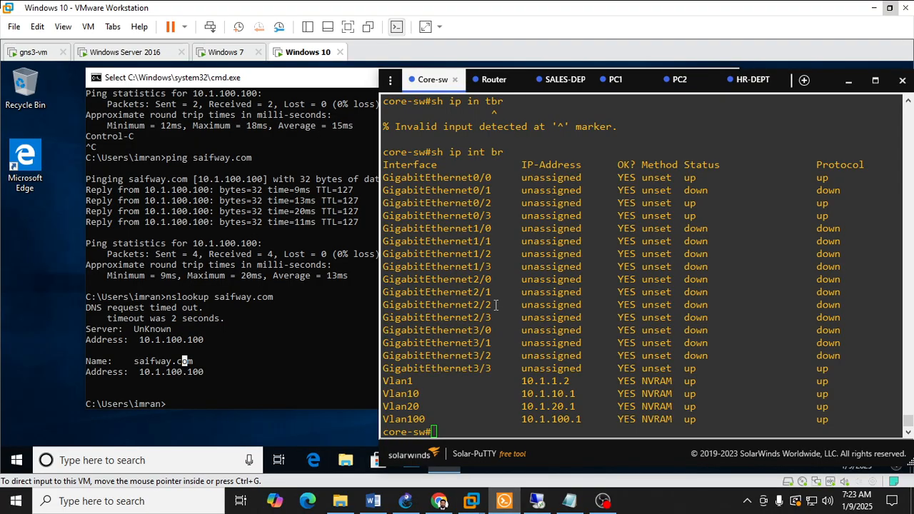
left_click(413, 504)
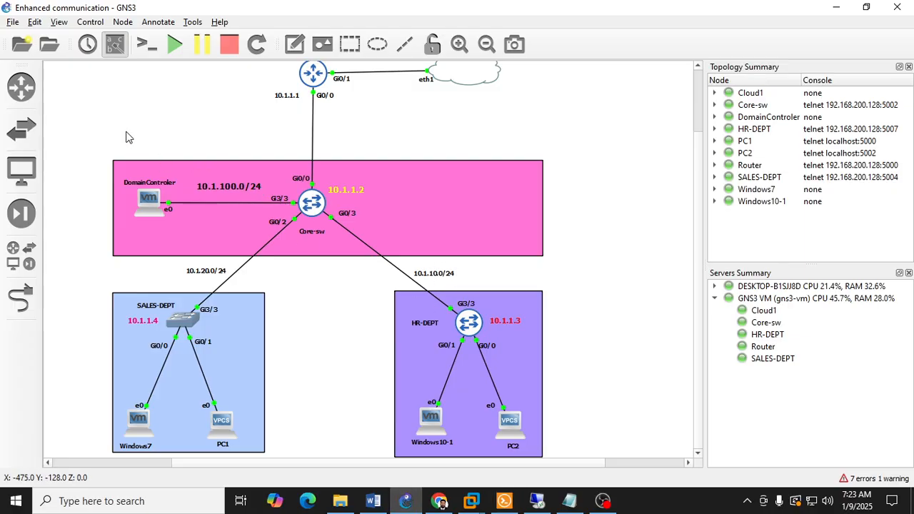
left_click_drag(125, 137, 583, 456)
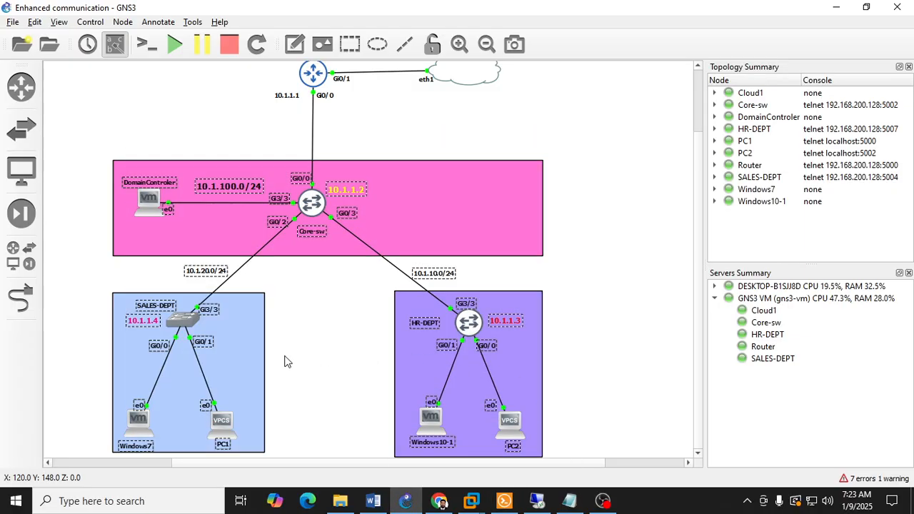
left_click_drag(83, 414, 291, 461)
left_click_drag(344, 386, 591, 454)
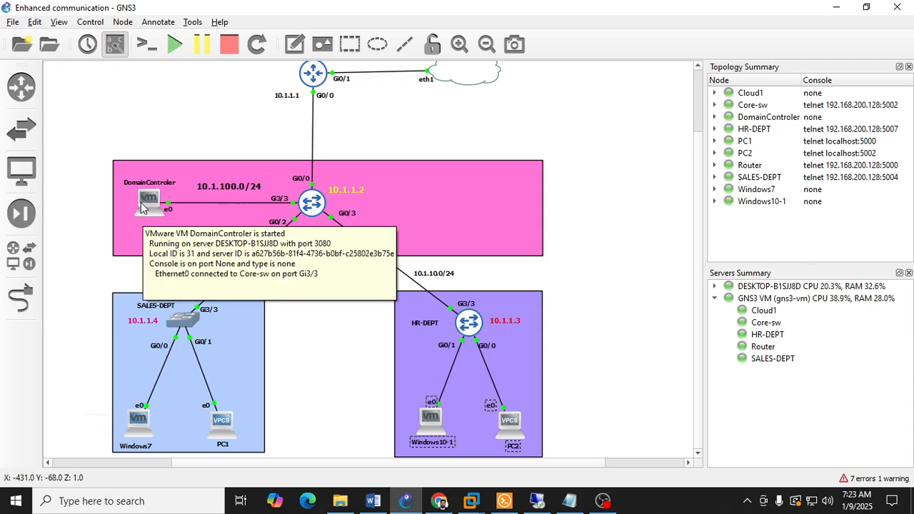
scroll(368, 285, "up", 2)
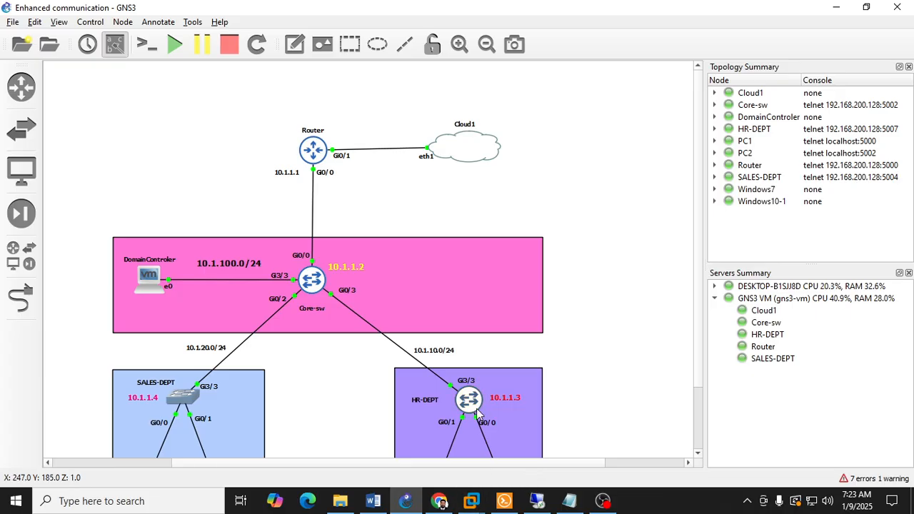
scroll(464, 400, "down", 2)
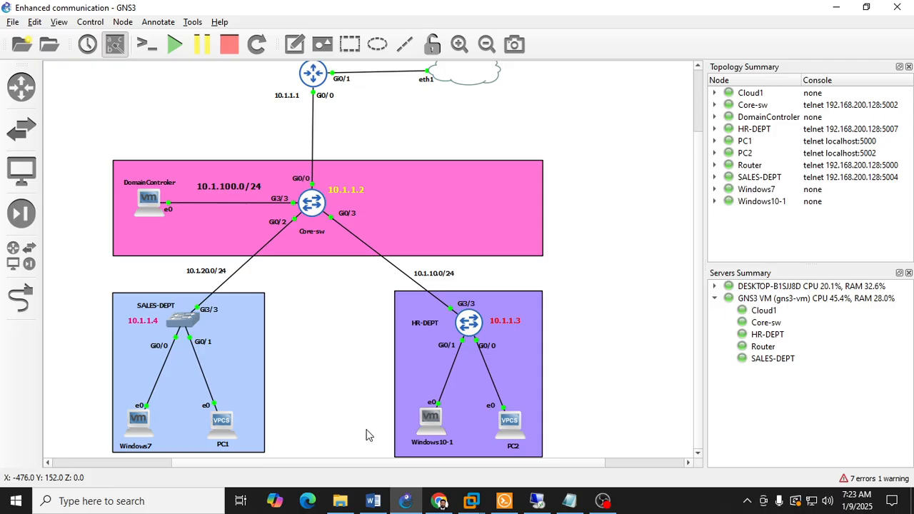
Step: Return to the Windows 10 machine and close its command prompt window
left_click(481, 507)
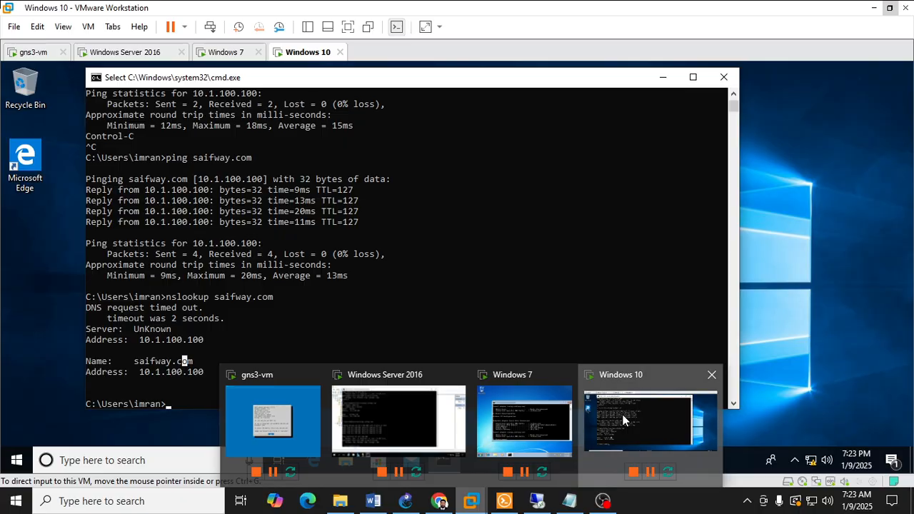
left_click(643, 421)
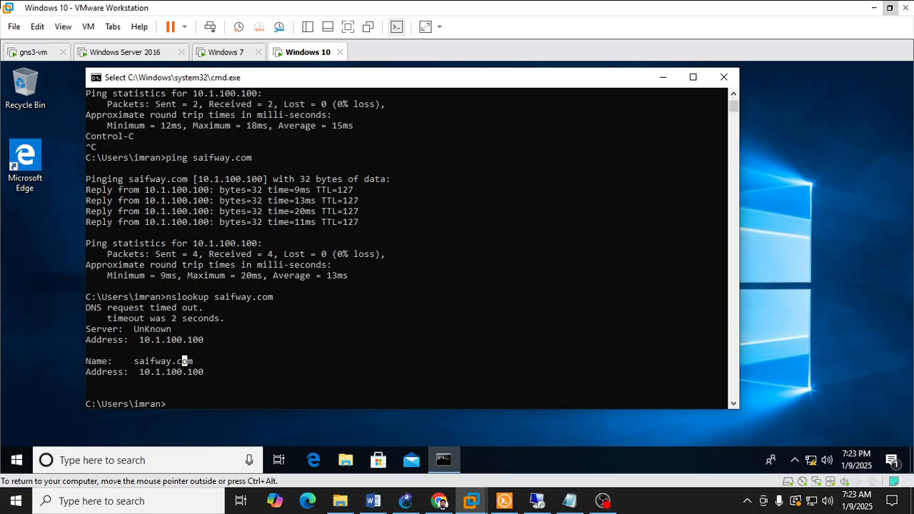
left_click(342, 462)
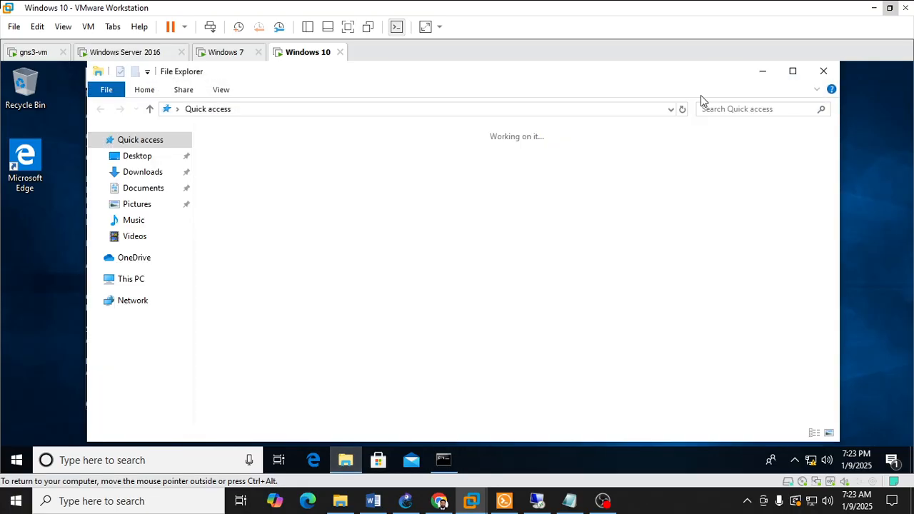
left_click(822, 72)
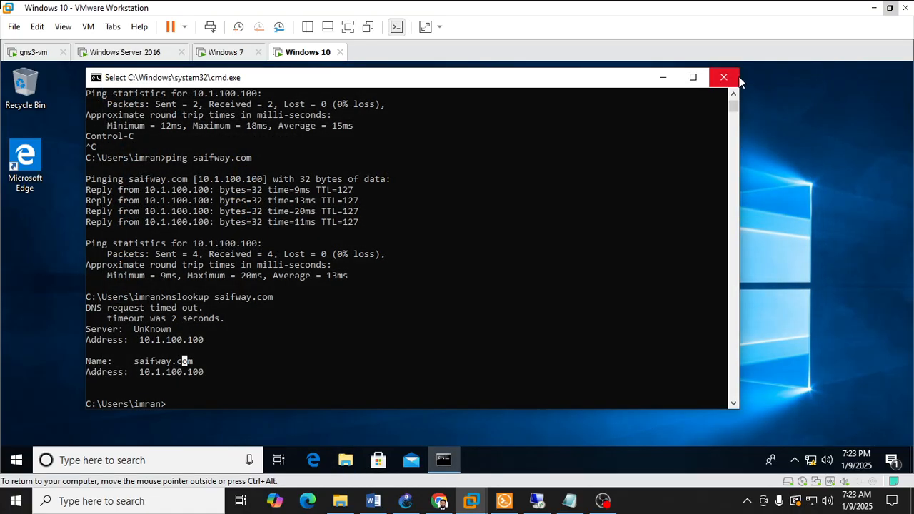
left_click(738, 77)
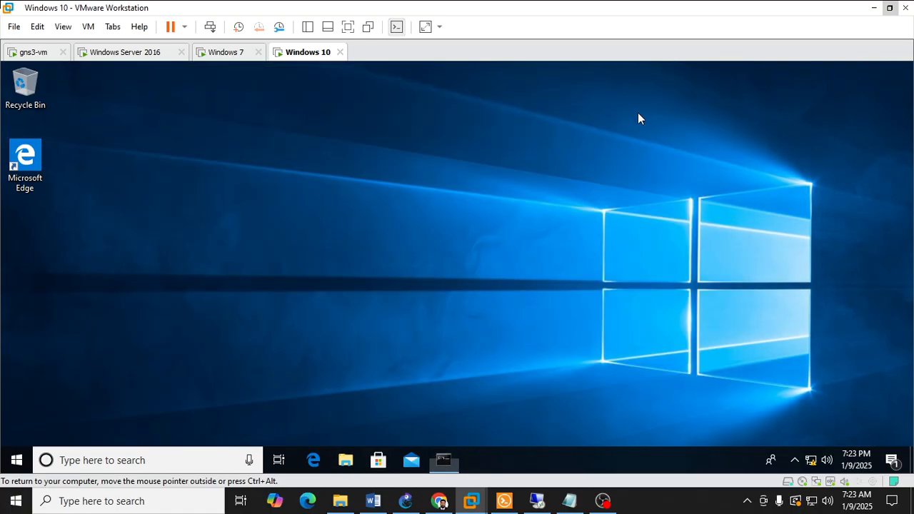
left_click(15, 461)
left_click(655, 245)
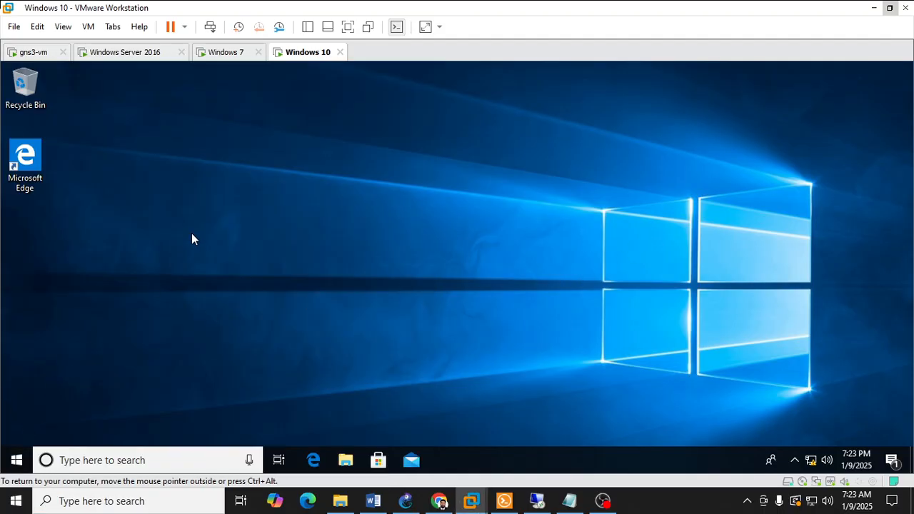
key("super")
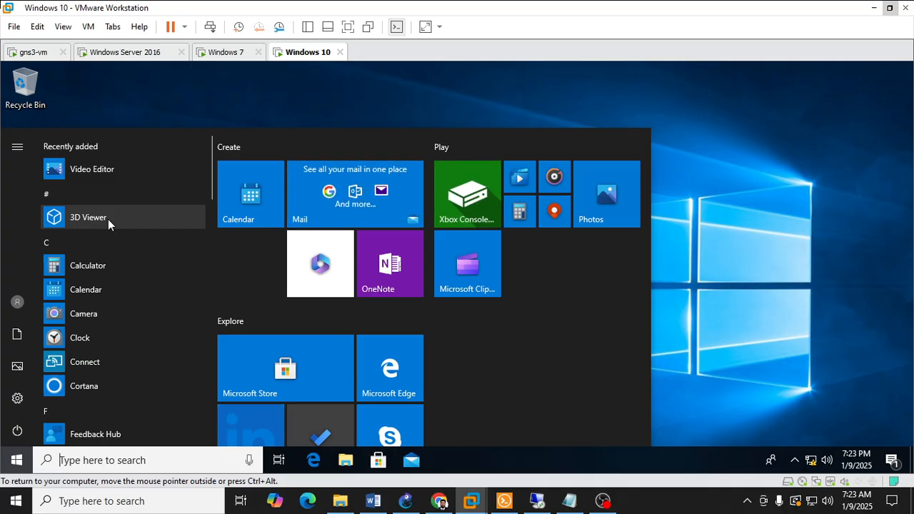
type("cont")
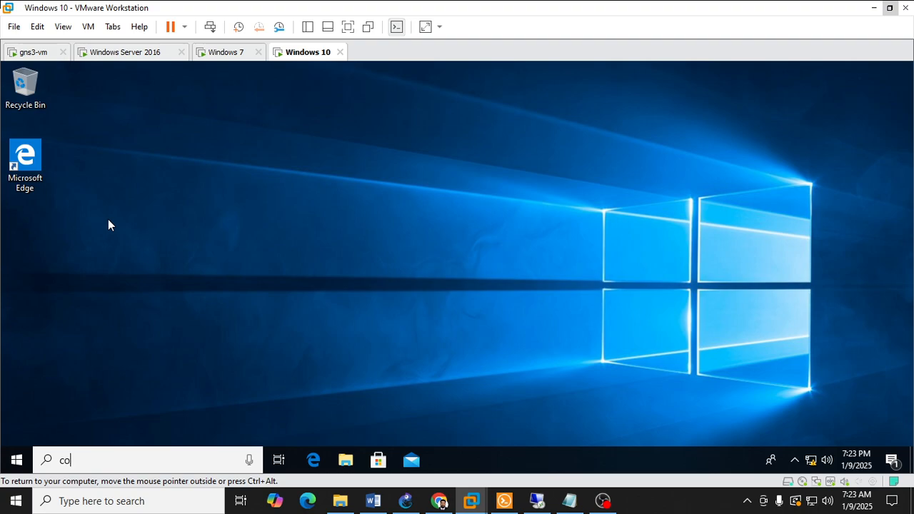
key("BackSpace")
key("BackSpace")
key("BackSpace")
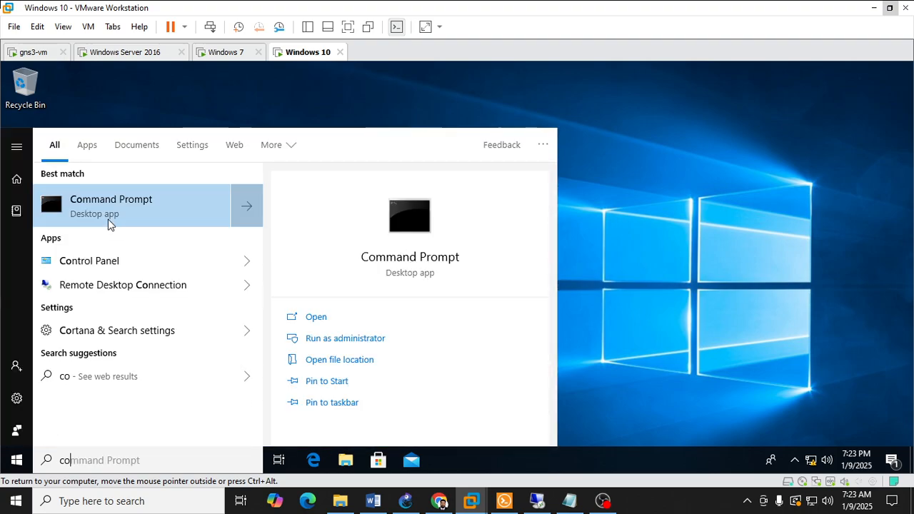
right_click(108, 224)
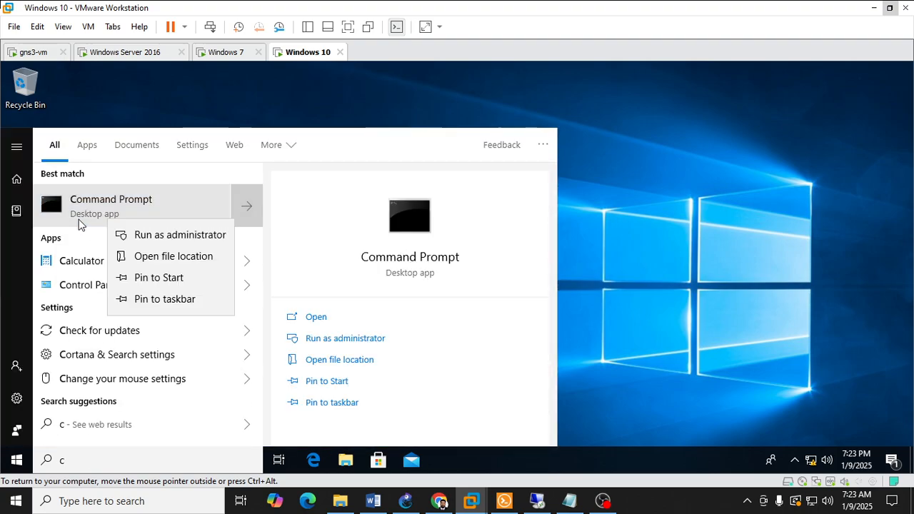
Step: Open Windows Settings on the Windows 10 machine, look through the System category and its Display page, and return to the Settings home
left_click(16, 397)
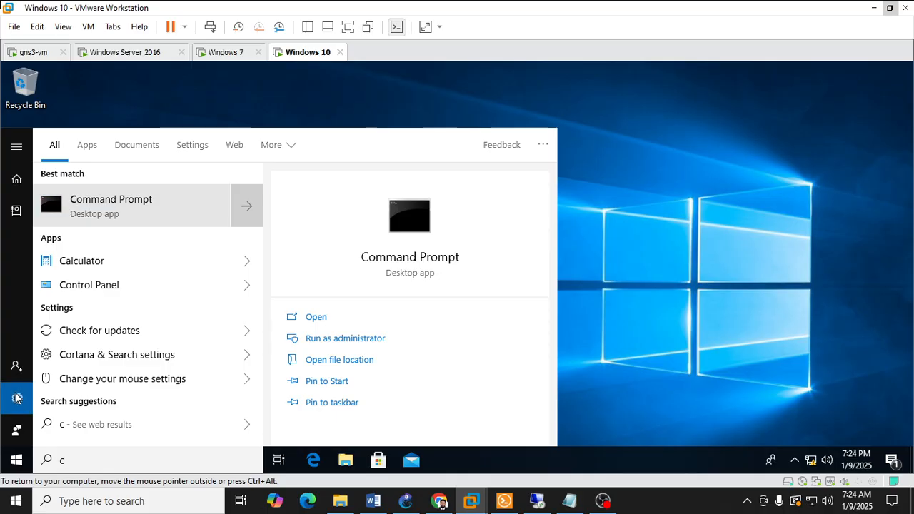
left_click(16, 396)
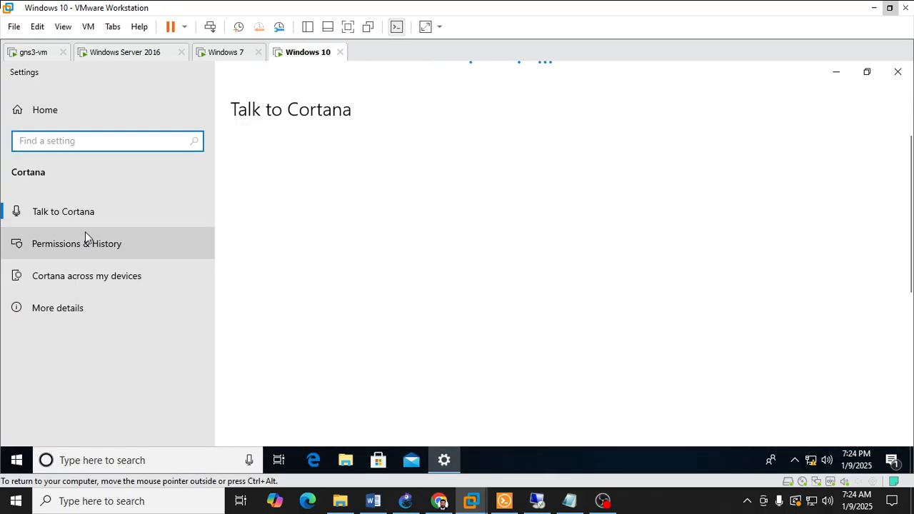
left_click(32, 109)
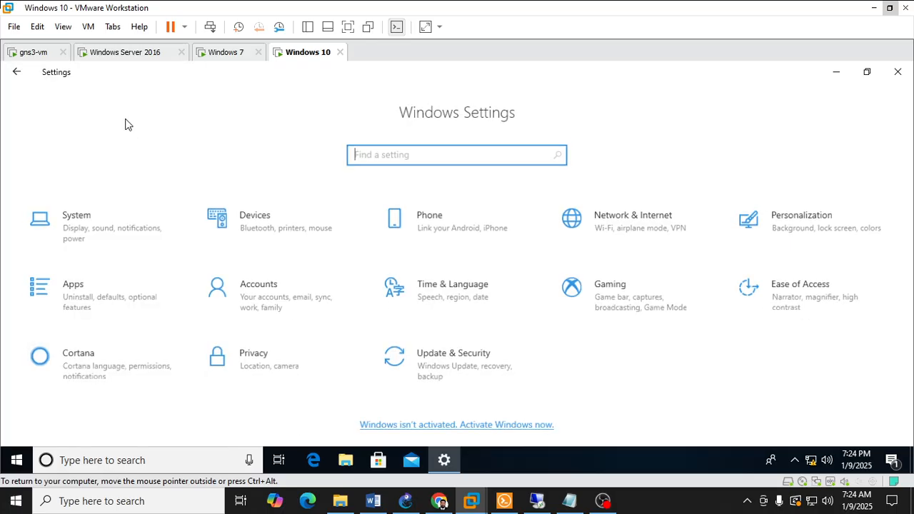
left_click(127, 232)
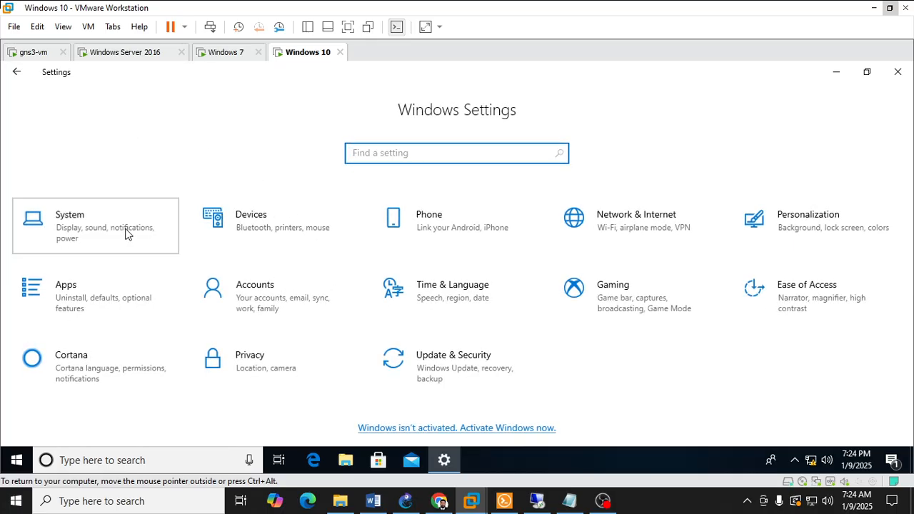
scroll(489, 275, "down", 3)
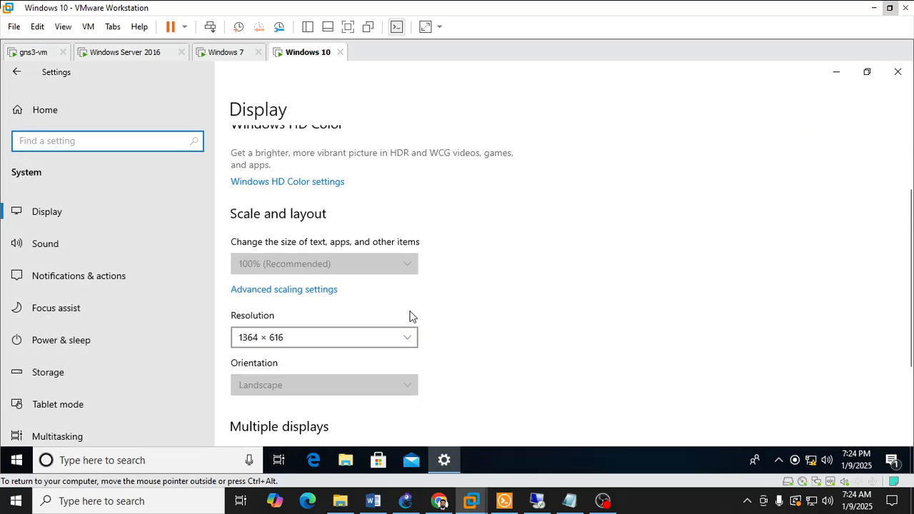
scroll(446, 299, "down", 3)
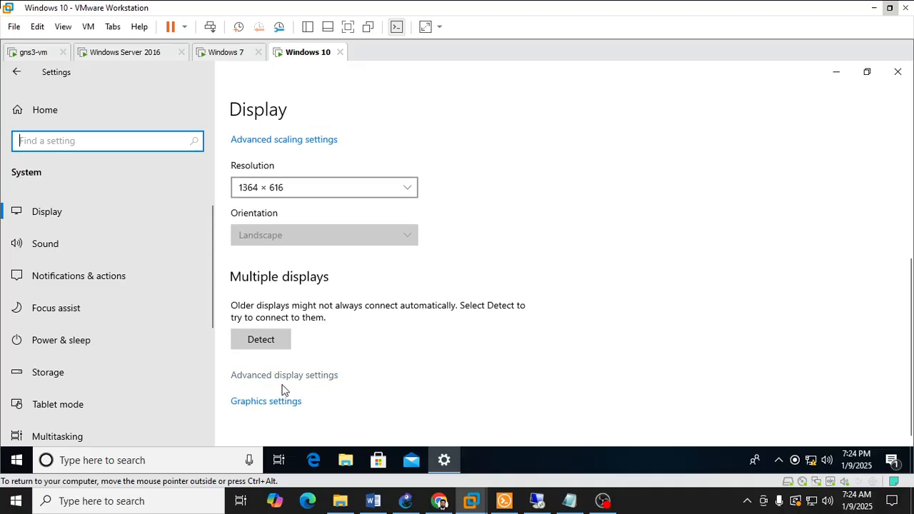
scroll(122, 404, "down", 5)
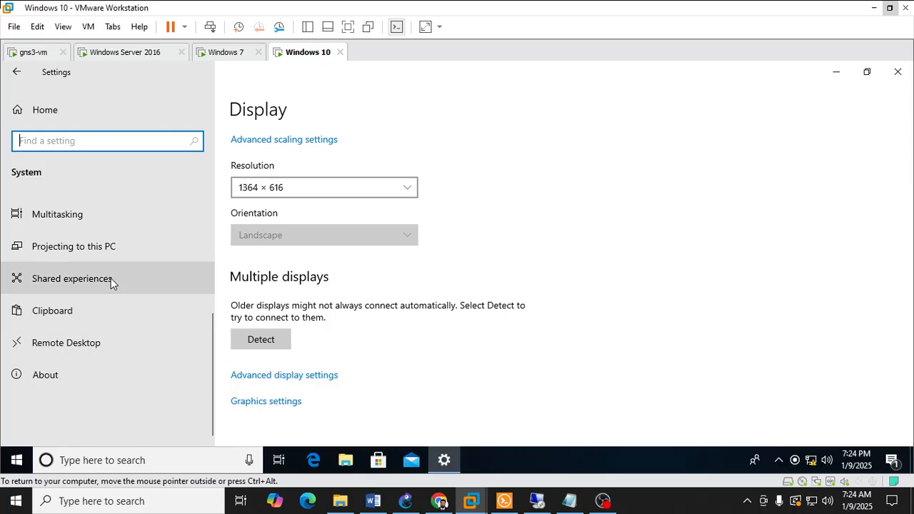
scroll(111, 283, "up", 2)
scroll(111, 278, "up", 2)
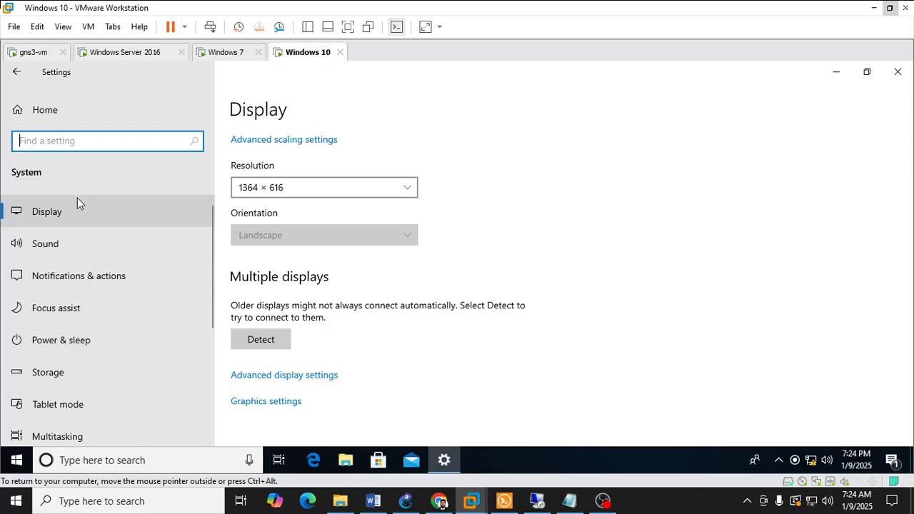
left_click(63, 181)
left_click(40, 115)
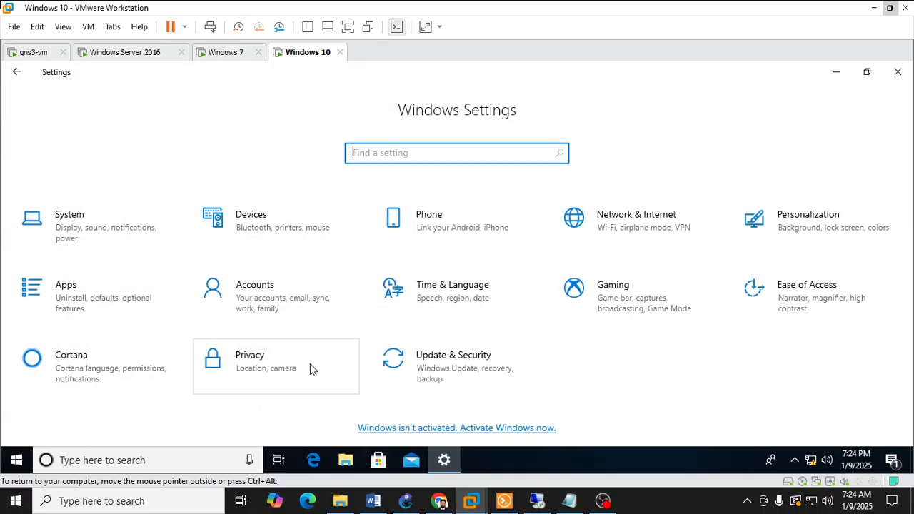
Step: Look through the Personalization settings, including Lock screen and Colors, and close the Settings window
left_click(796, 238)
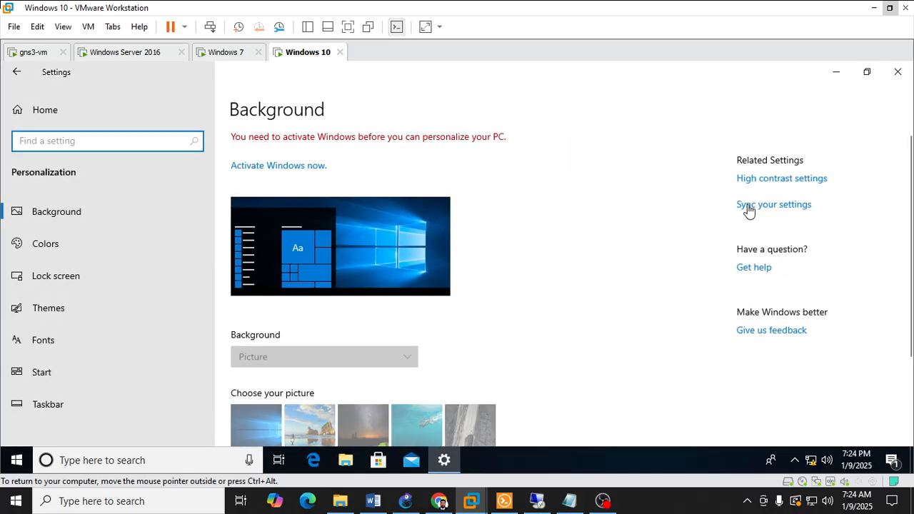
left_click(82, 278)
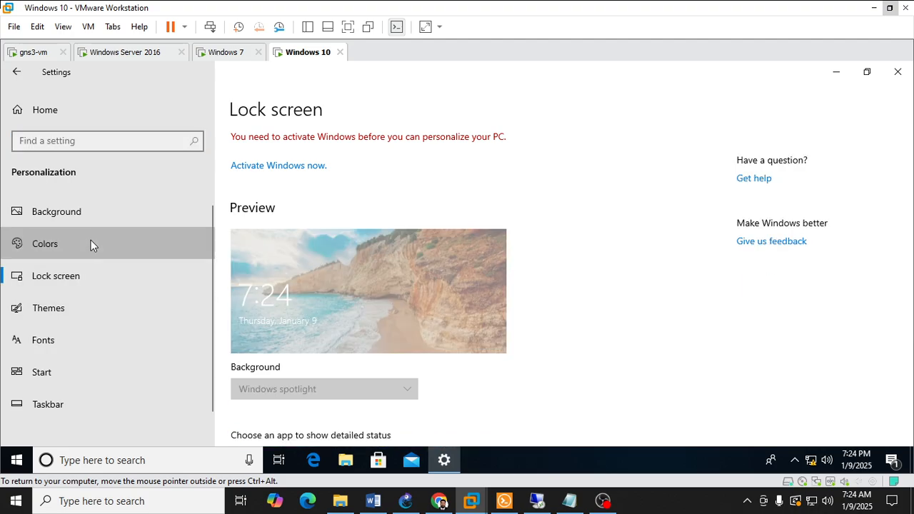
left_click(91, 244)
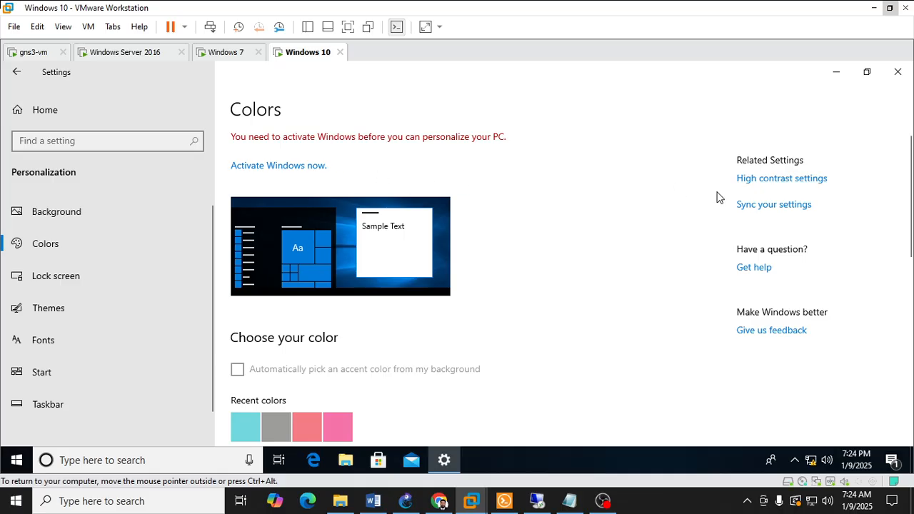
left_click(897, 75)
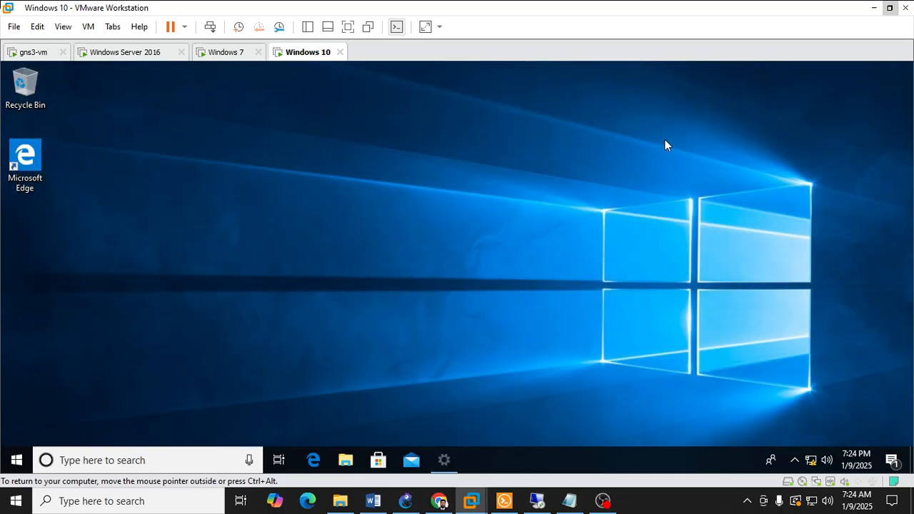
Step: Browse the Windows 10 Start menu's app list and shortcuts for a way to the computer's properties
left_click(15, 460)
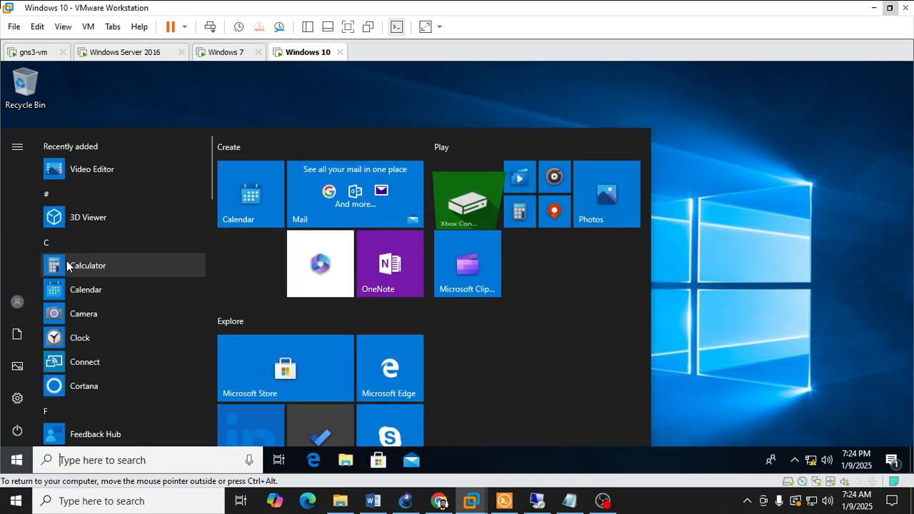
scroll(62, 261, "down", 2)
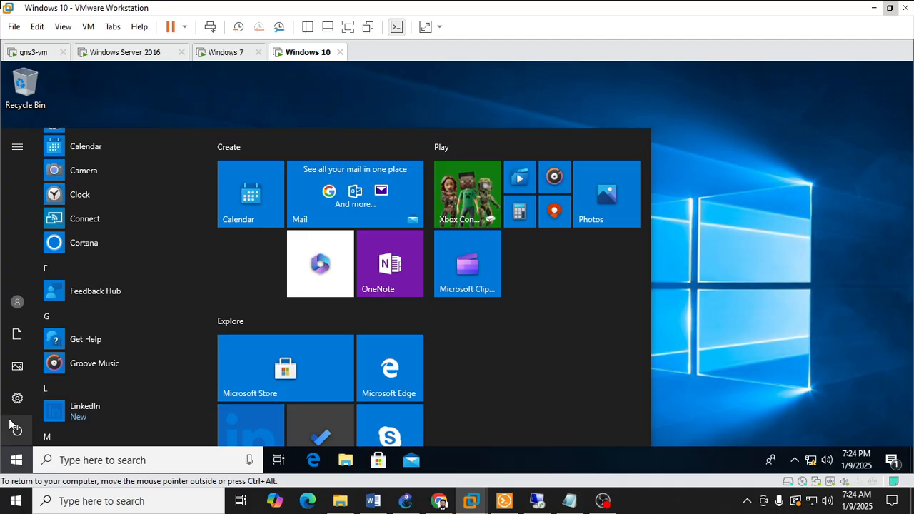
right_click(18, 340)
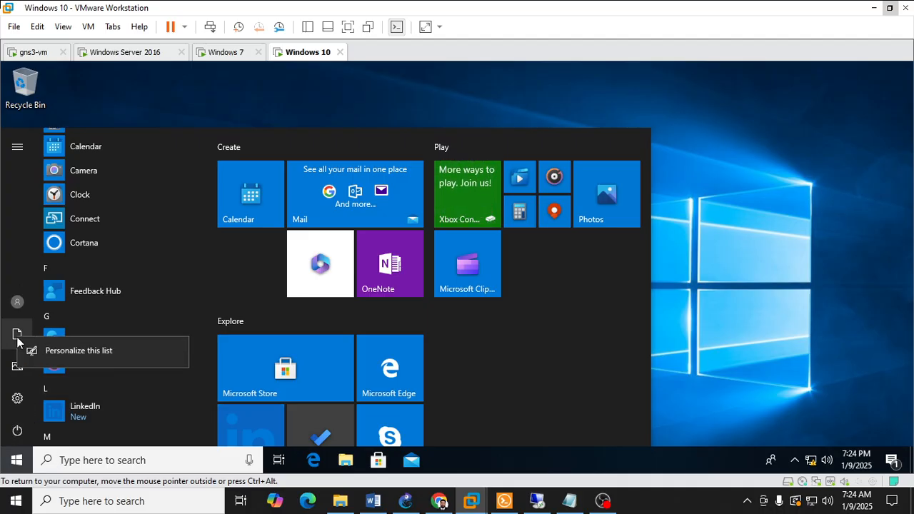
left_click(10, 307)
left_click(11, 305)
left_click(12, 303)
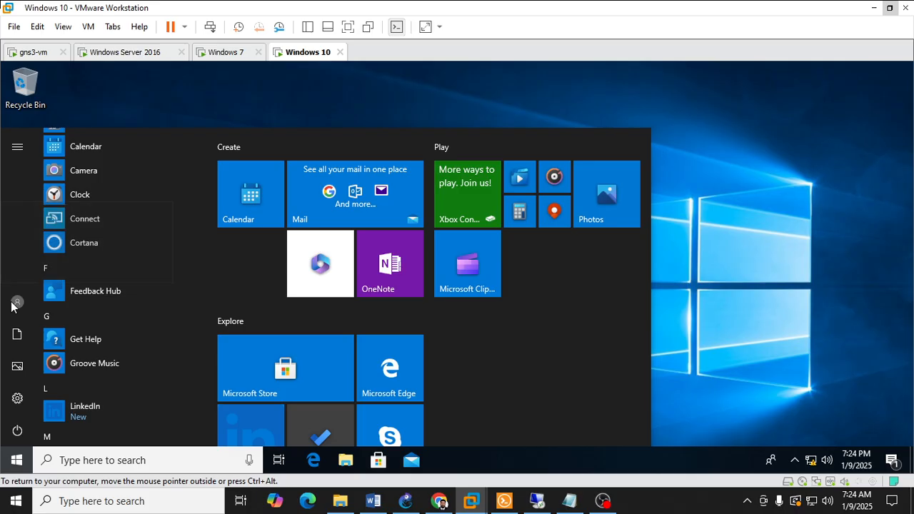
scroll(140, 332, "down", 10)
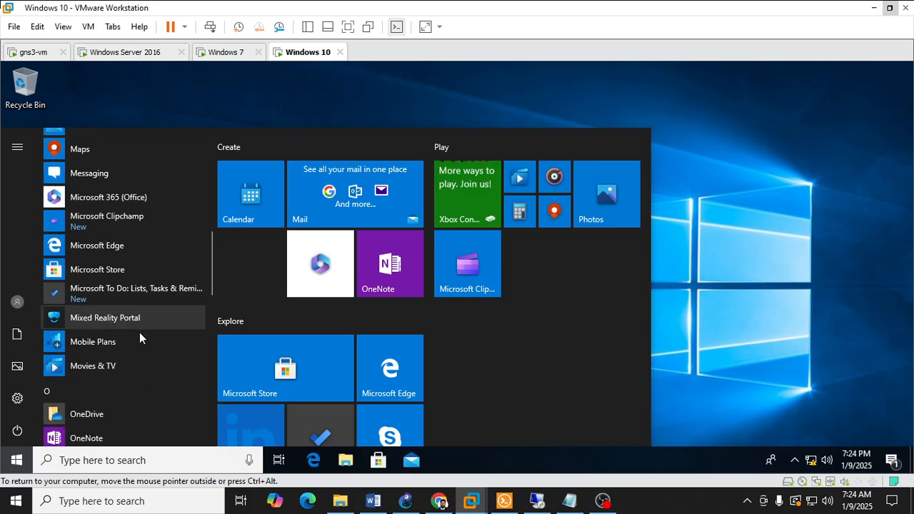
scroll(139, 379, "down", 2)
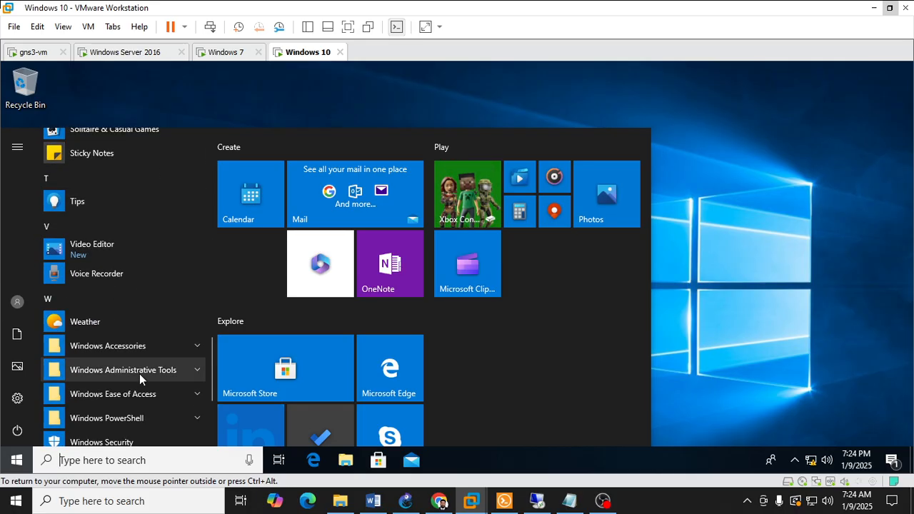
Step: Search for This PC on the Windows 10 machine and open its Computer Management console
type("this")
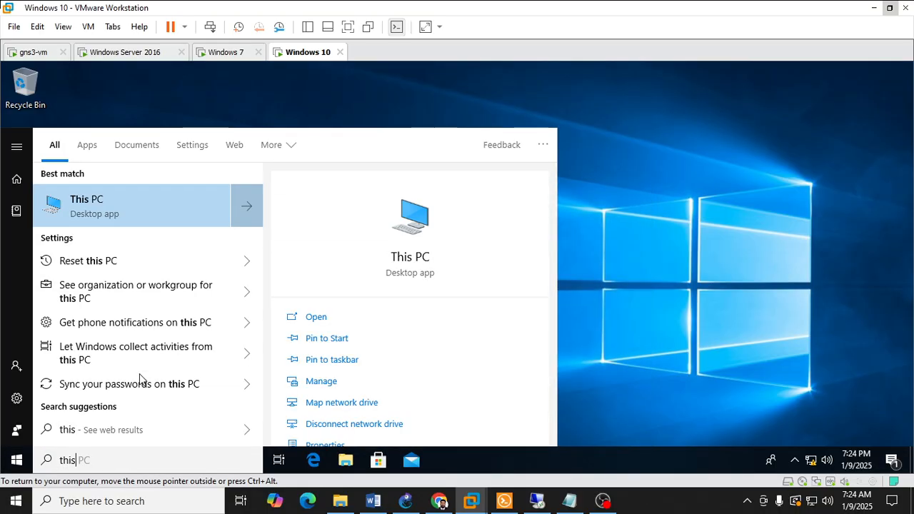
right_click(123, 211)
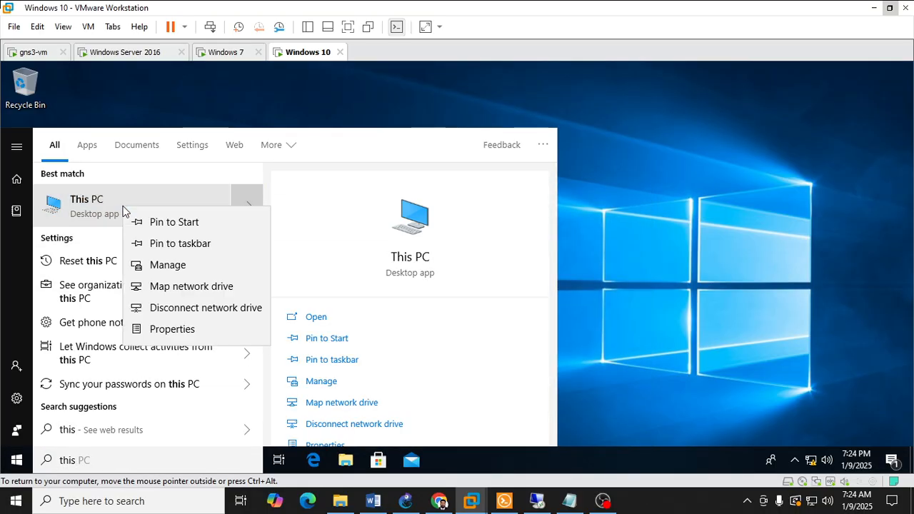
left_click(200, 265)
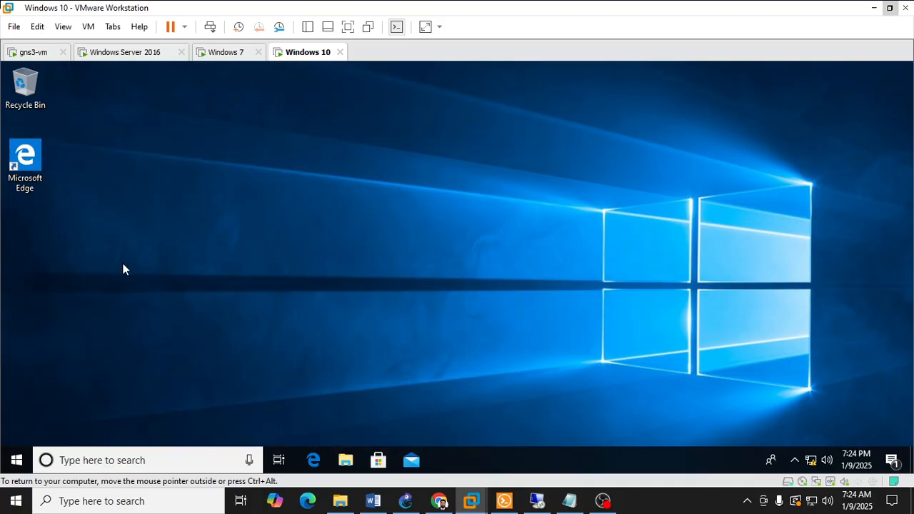
Step: Search for This PC again and open its Properties to view the computer's basic information
left_click(17, 457)
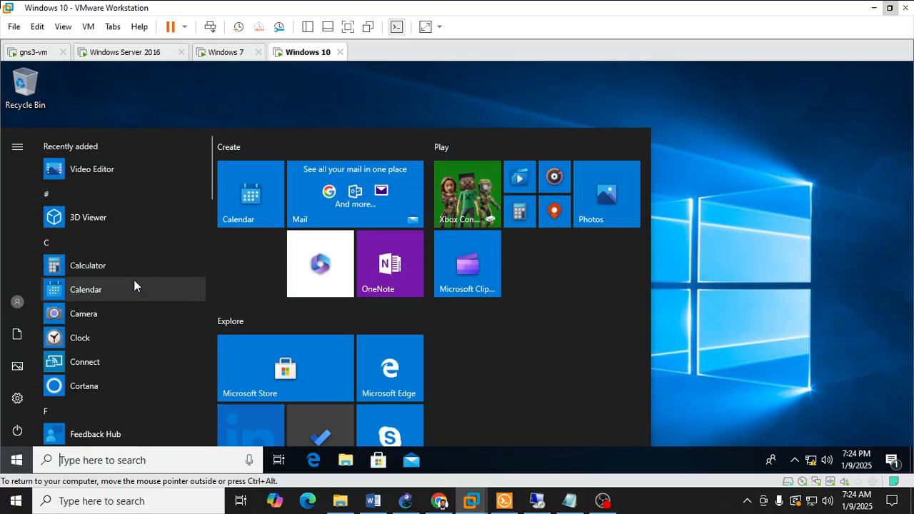
type("this")
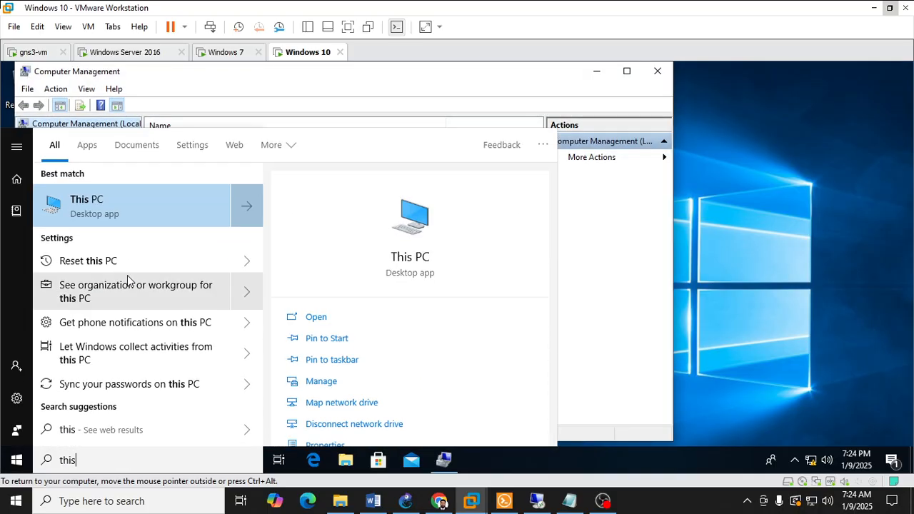
right_click(132, 207)
left_click(172, 329)
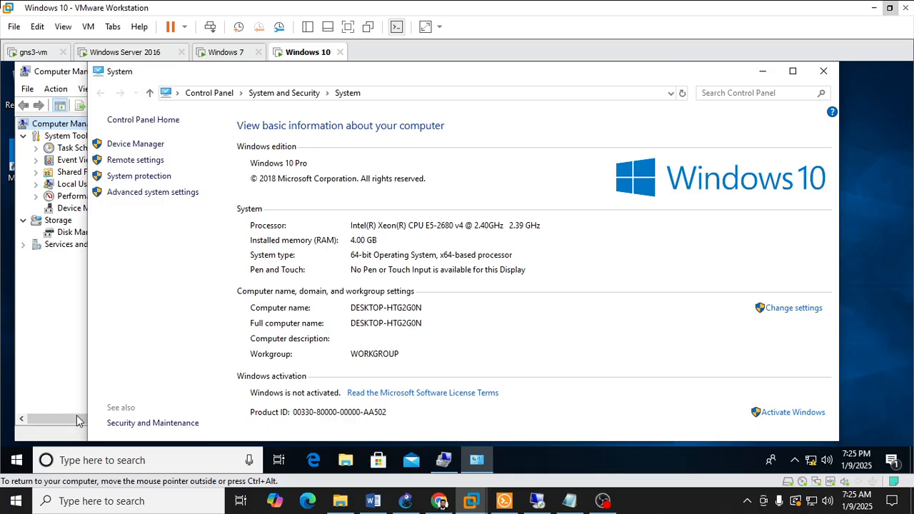
Step: Open Control Panel on the Windows 10 machine and go to the System page within System and Security
left_click(16, 461)
type("contp")
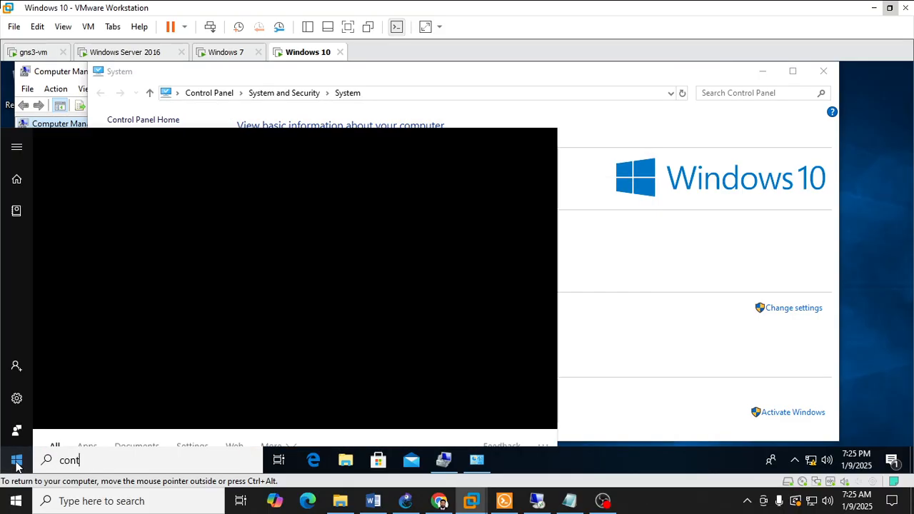
key("BackSpace")
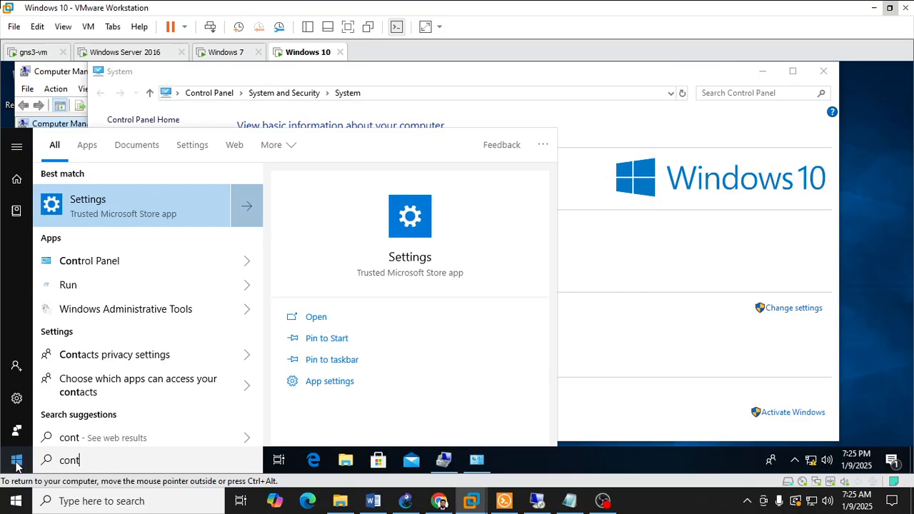
type("ro")
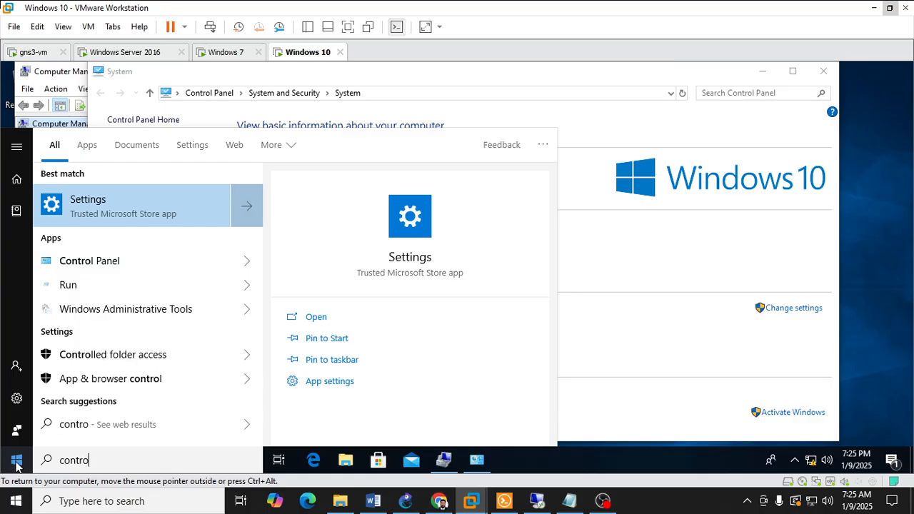
type("l Panel")
key("Return")
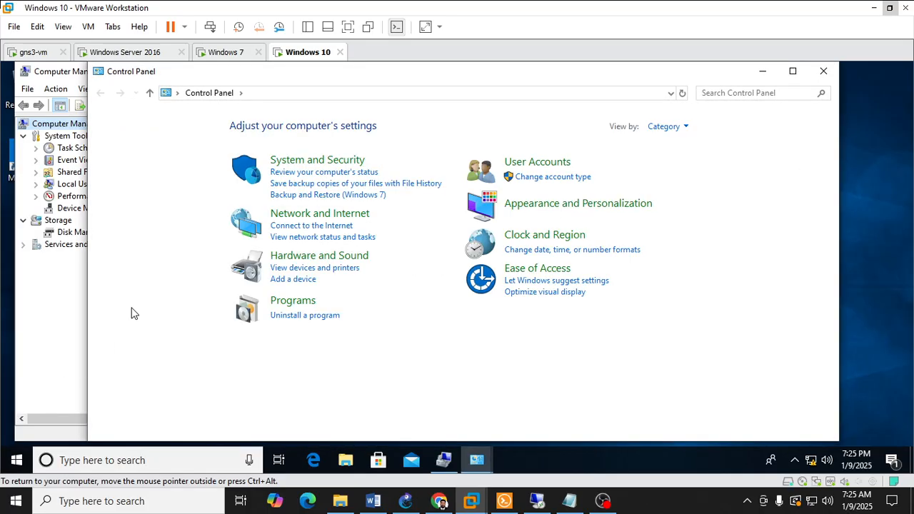
left_click(287, 161)
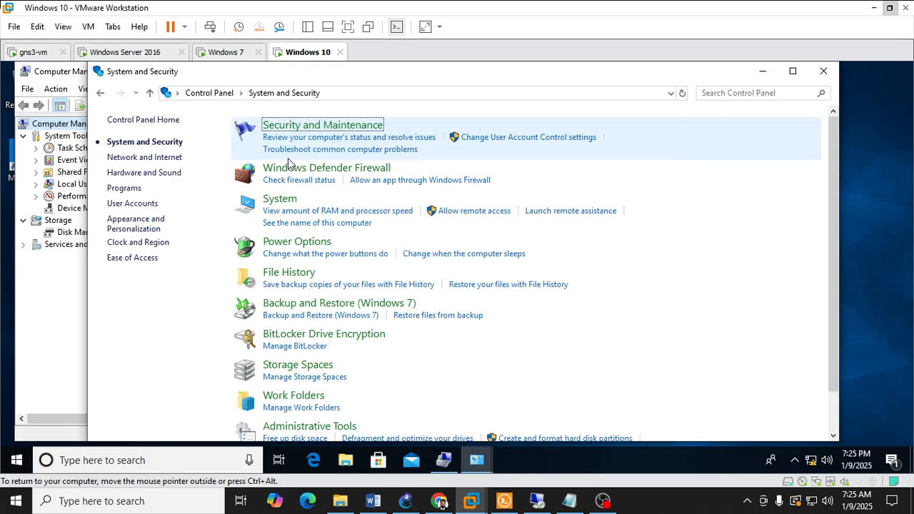
left_click(284, 203)
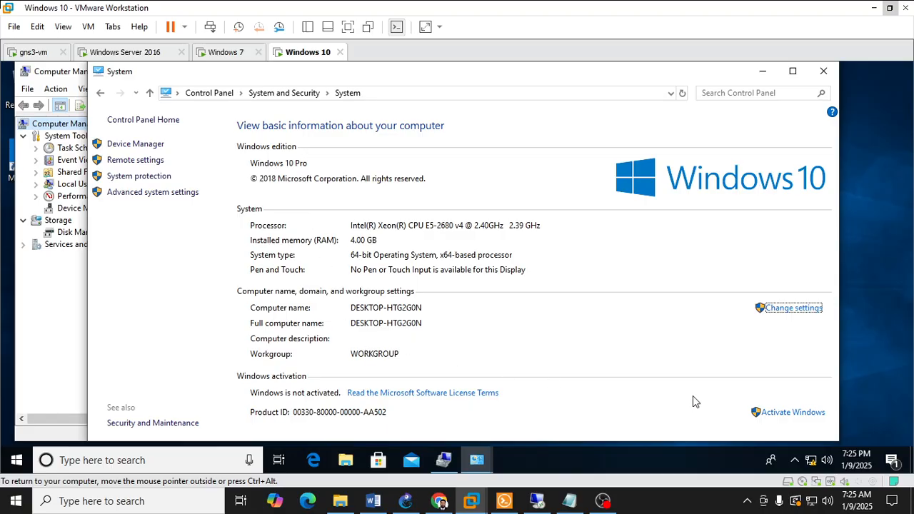
Step: Open the Windows 10 computer name settings and change the computer name to DESKTOP-HR-DEPT-PC, checking the department in the GNS3 topology
left_click(778, 308)
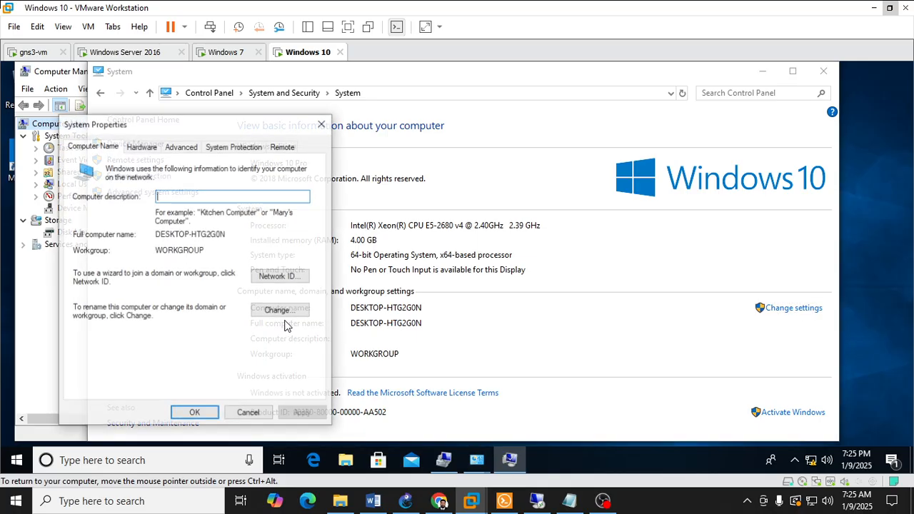
left_click(265, 311)
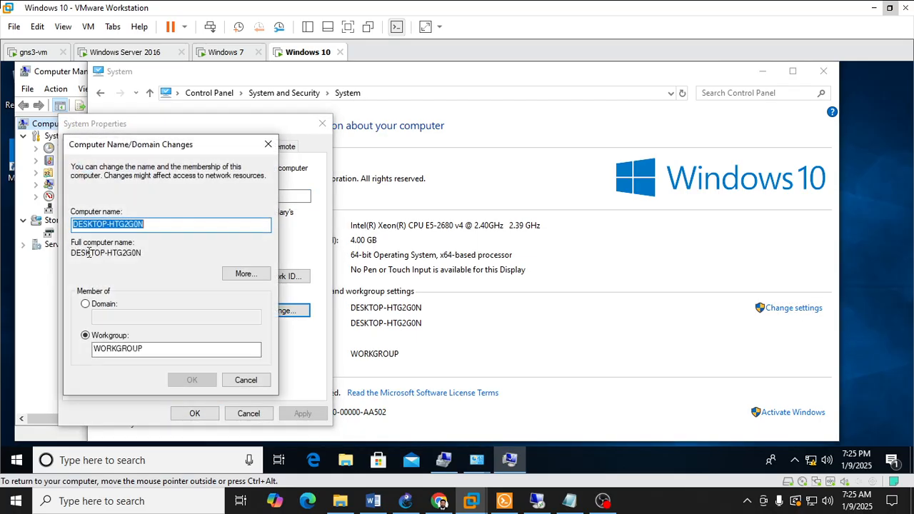
left_click(161, 224)
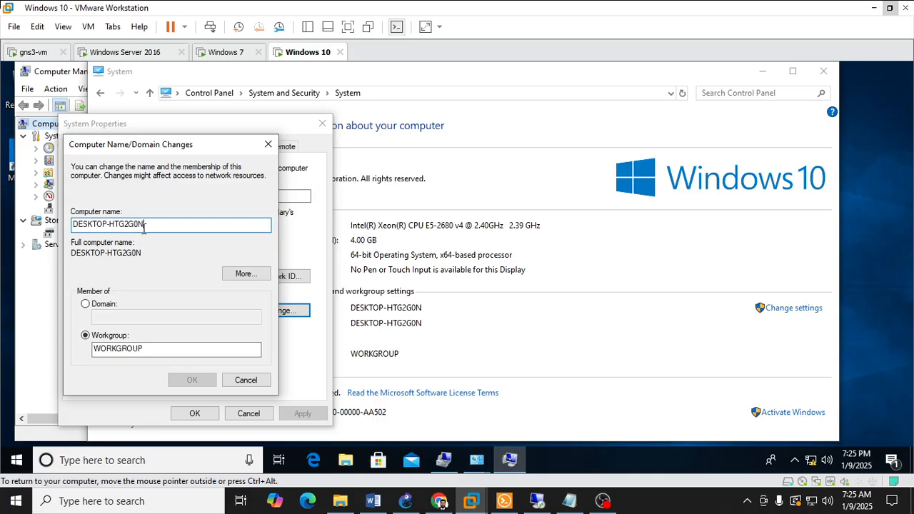
left_click(404, 500)
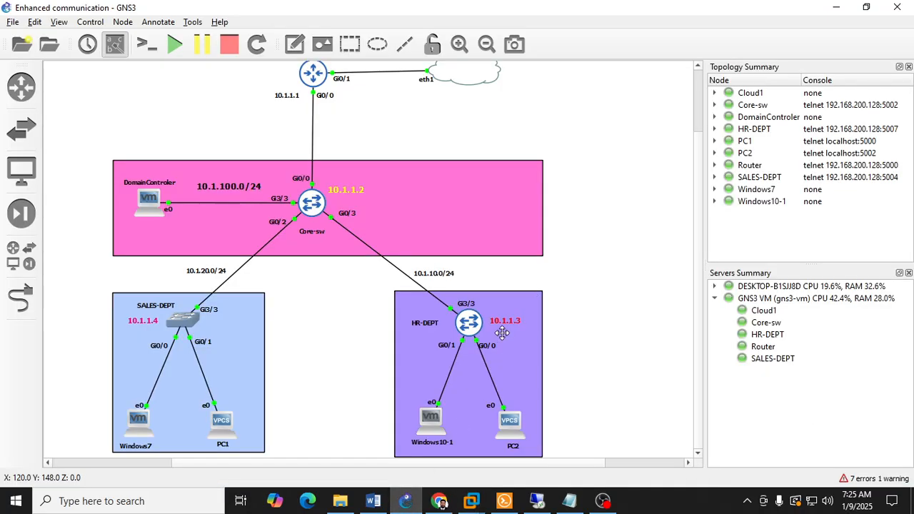
left_click(405, 500)
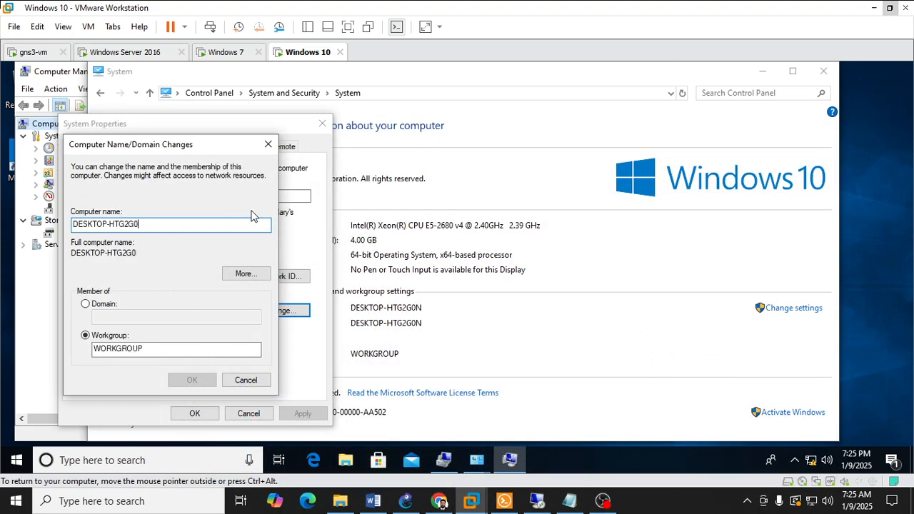
key("BackSpace")
key("BackSpace")
key("BackSpace")
key("BackSpace")
key("BackSpace")
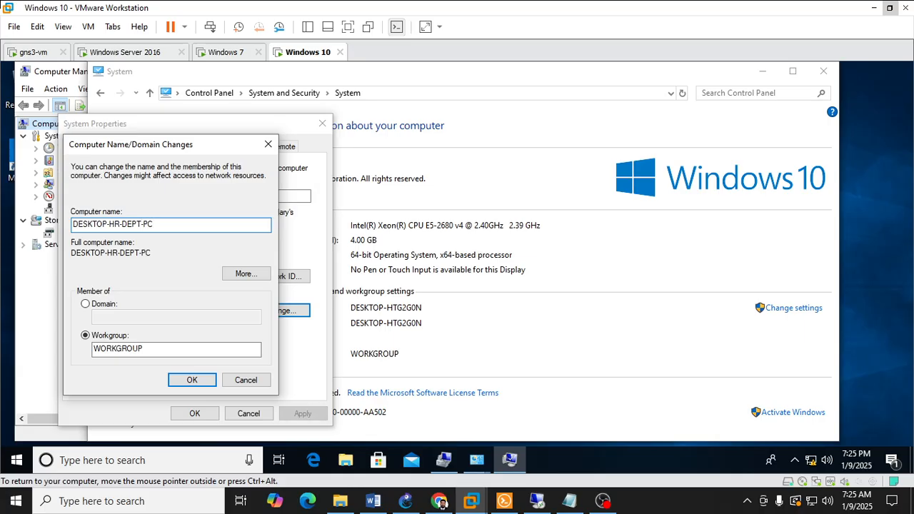
Step: Make the Windows 10 computer a member of the saifway.com domain and accept the shortened NetBIOS name
left_click(86, 303)
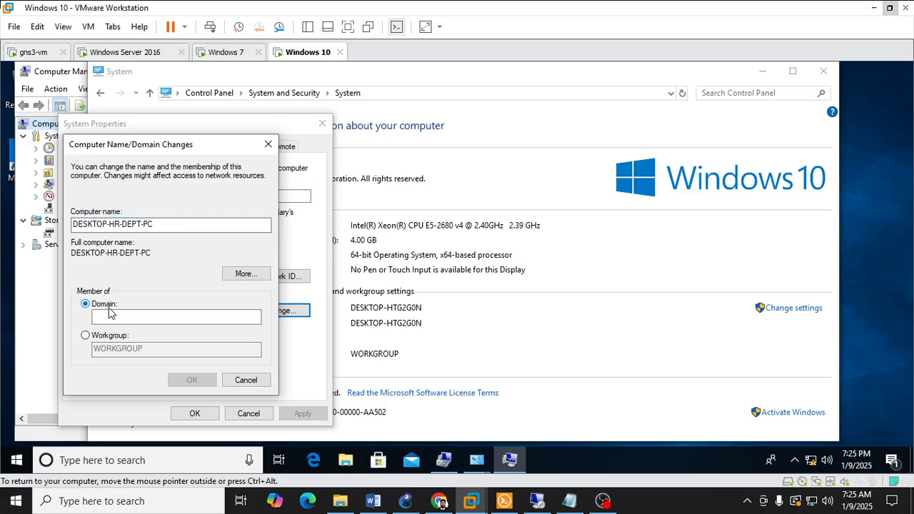
left_click(124, 315)
type("sa")
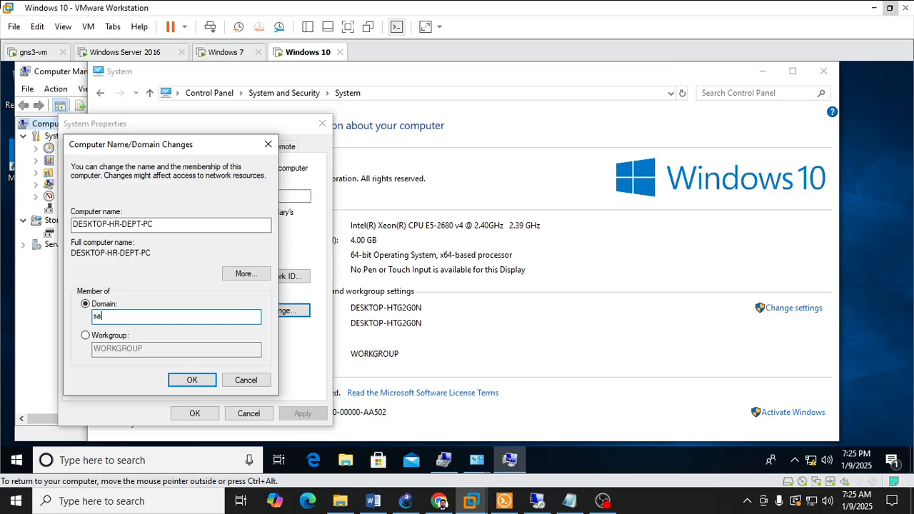
type("ifway.com")
key("Return")
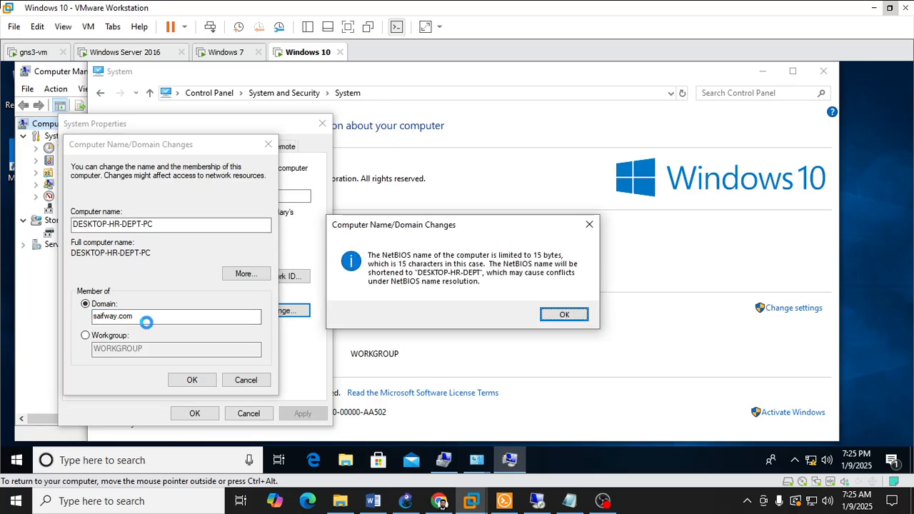
left_click(564, 315)
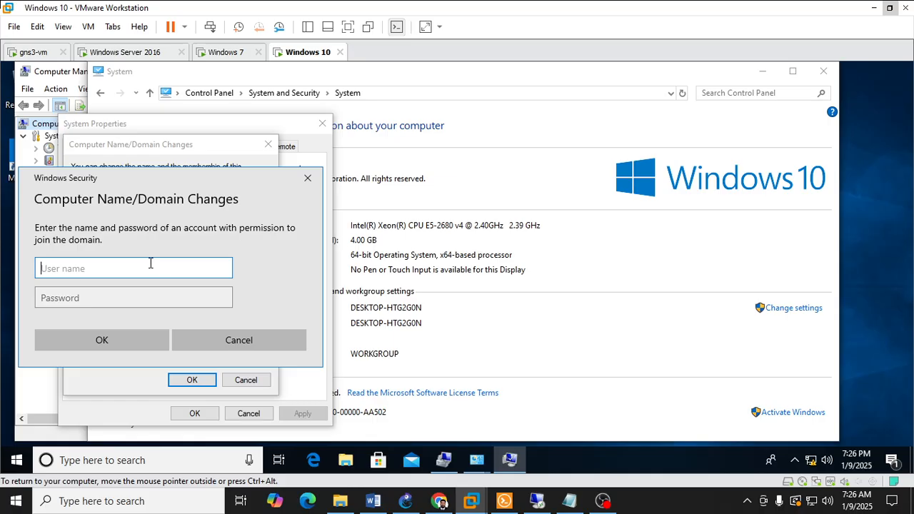
Step: Authorize the Windows 10 domain join with the administrator user name and the account password
type("administ")
left_click_drag(220, 178, 448, 142)
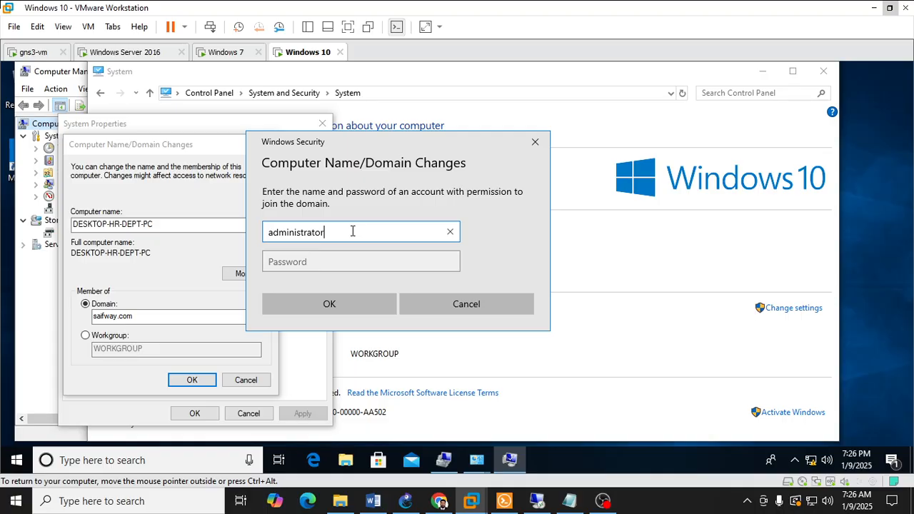
key("Tab")
type("P@")
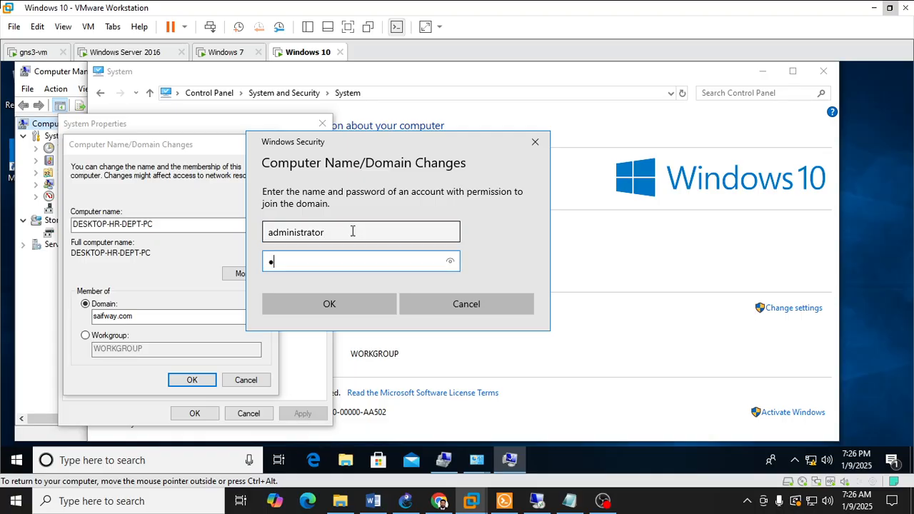
key("BackSpace")
type("P@0")
key("BackSpace")
key("BackSpace")
key("BackSpace")
type("P@srd")
key("Return")
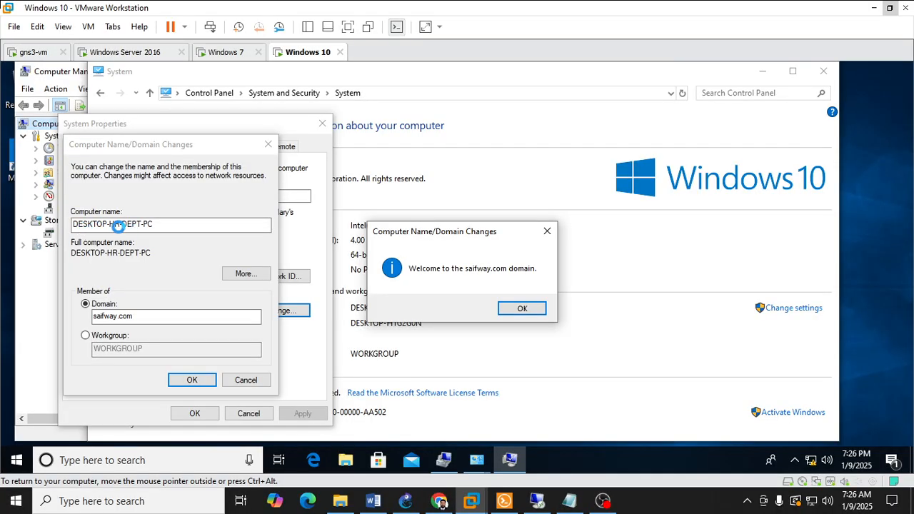
Step: Acknowledge the domain join messages, close System Properties and restart the Windows 10 machine
left_click(517, 309)
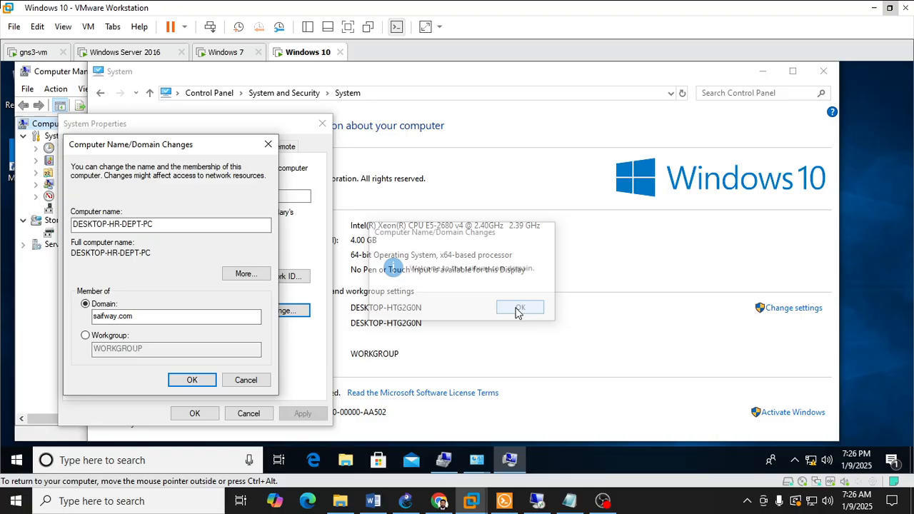
left_click(536, 281)
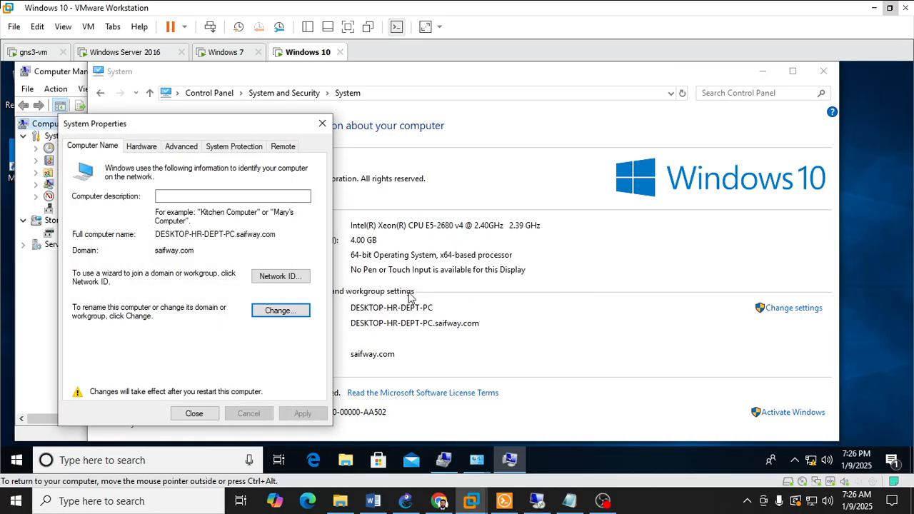
left_click(194, 413)
left_click(481, 272)
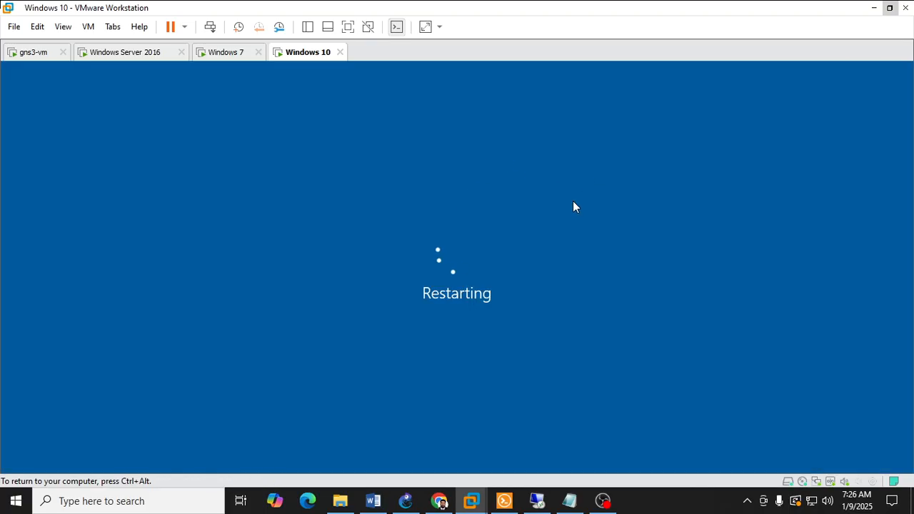
Step: Switch to the Windows 7 virtual machine and open its computer name and domain change settings from the Computer properties
mouse_move(471, 502)
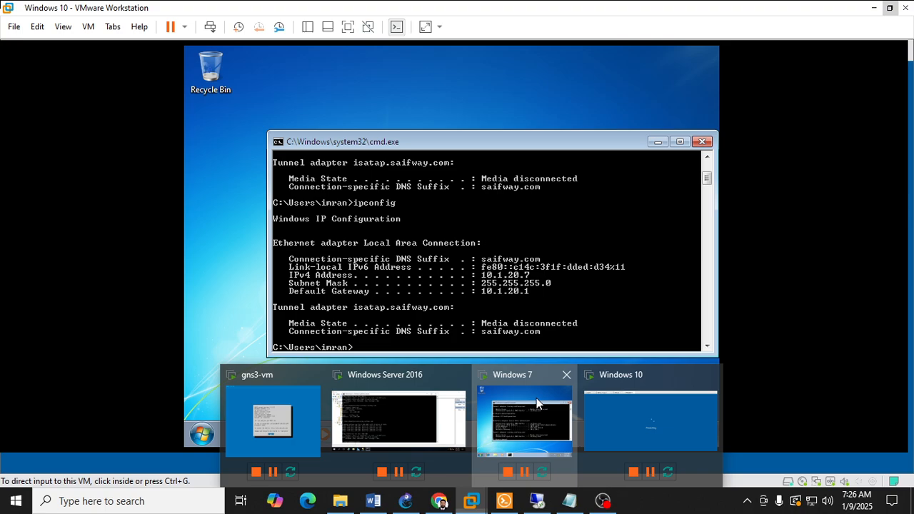
left_click(536, 398)
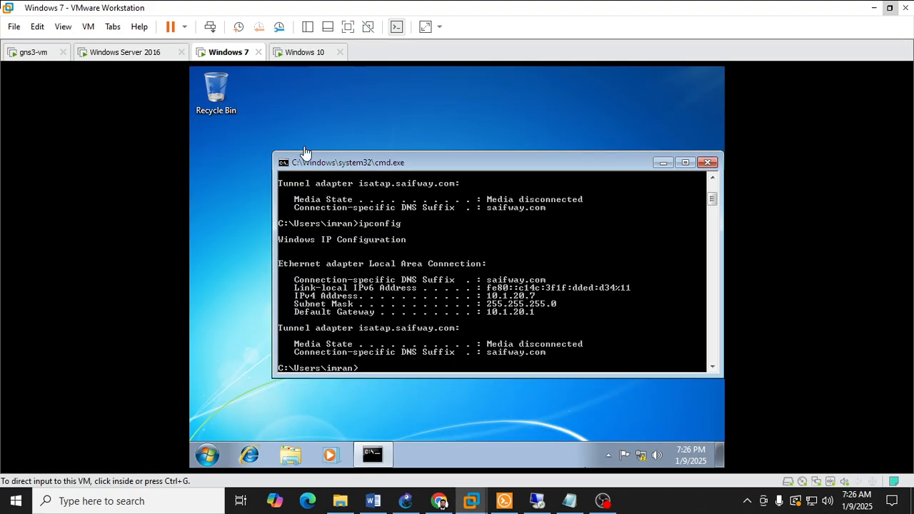
left_click(205, 455)
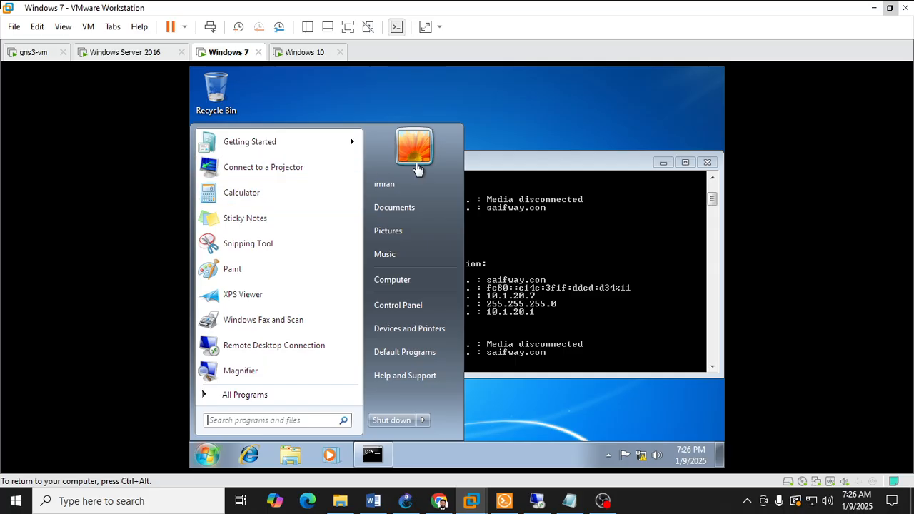
right_click(406, 282)
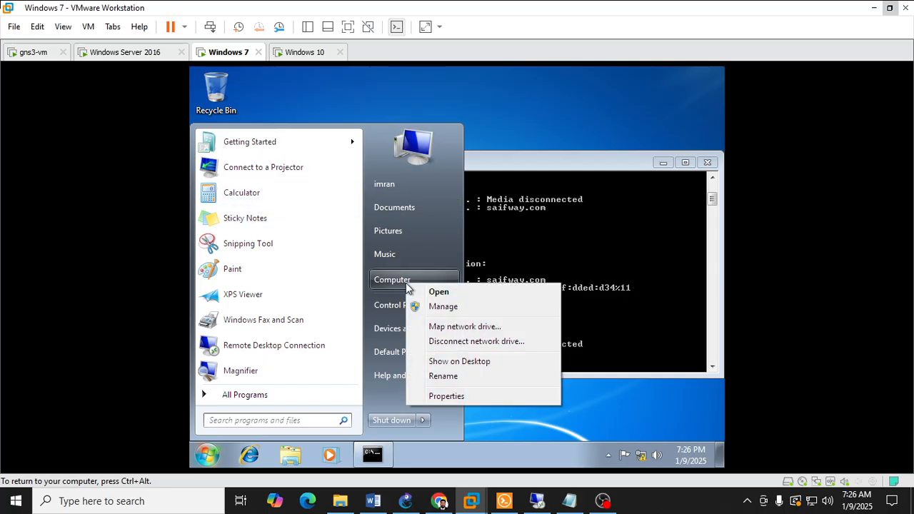
left_click(461, 396)
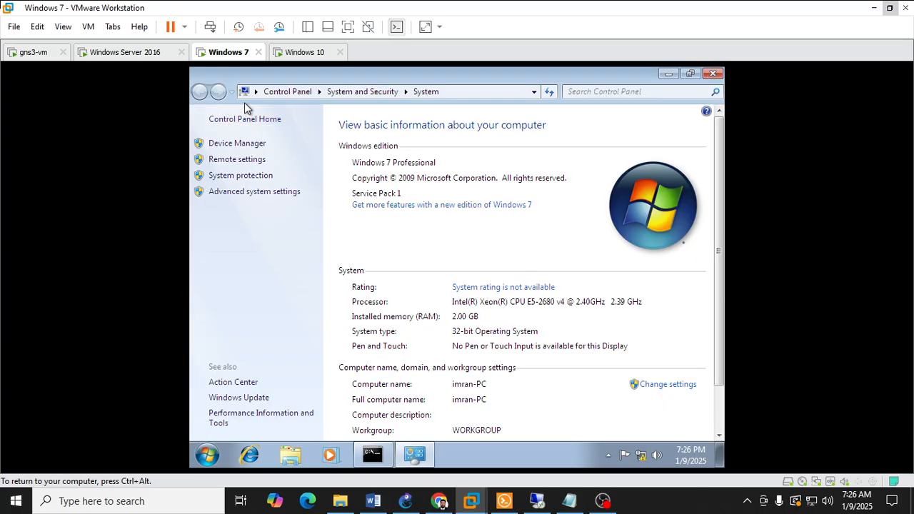
left_click(659, 385)
left_click(419, 280)
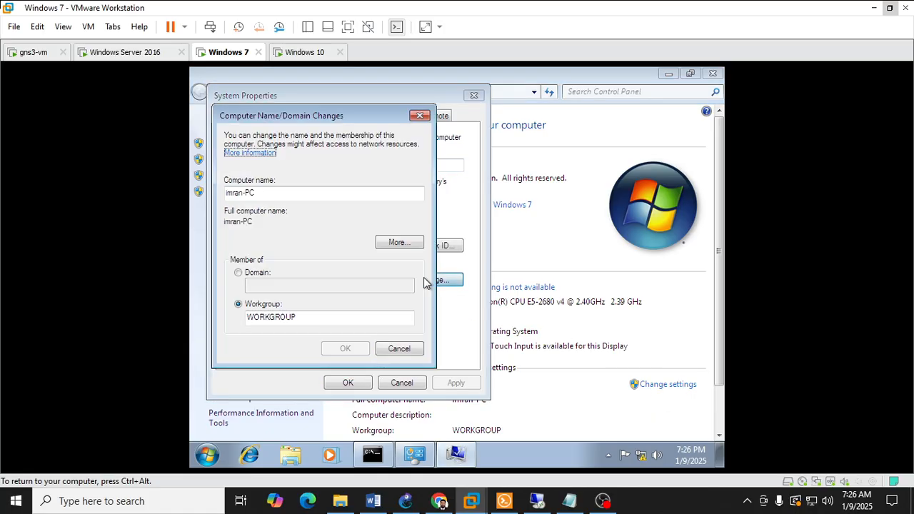
Step: Change the Windows 7 computer name to SALES-DEPT-PC
left_click(266, 192)
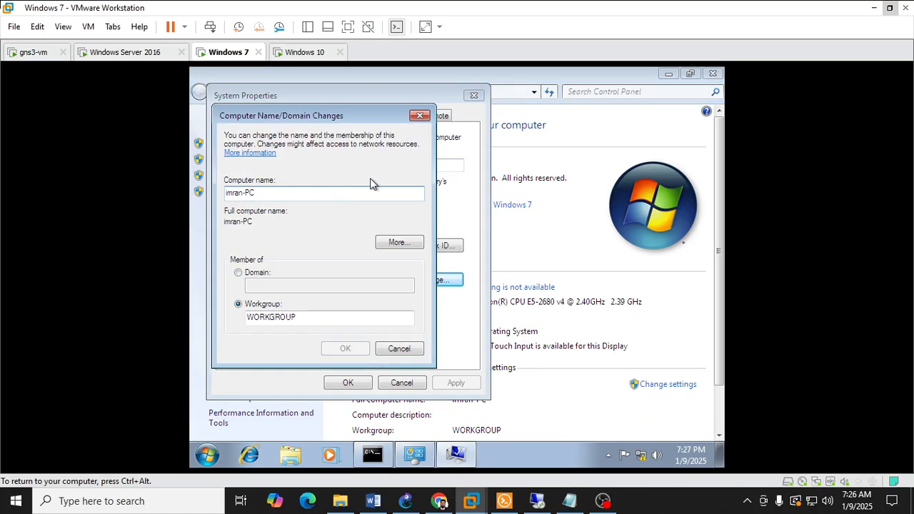
key("BackSpace")
key("BackSpace")
key("BackSpace")
key("BackSpace")
key("BackSpace")
key("BackSpace")
key("BackSpace")
key("BackSpace")
type("sales")
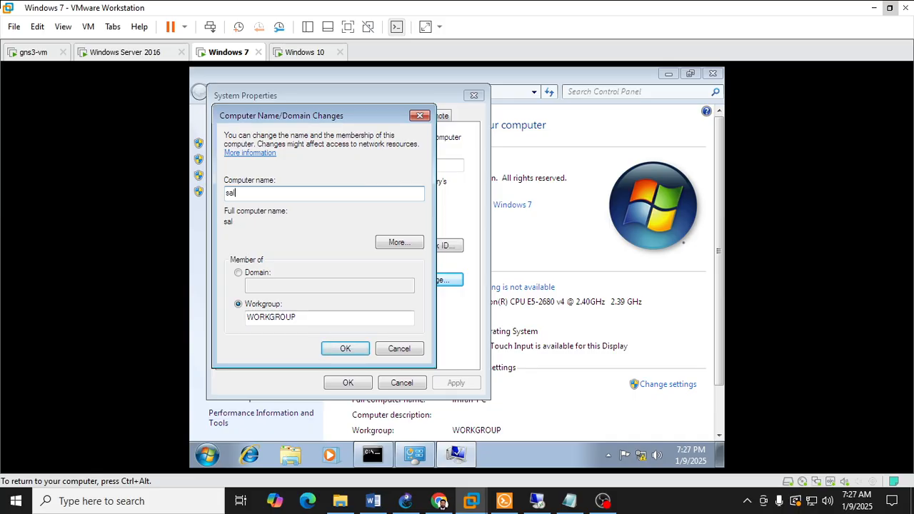
key("BackSpace")
key("BackSpace")
key("BackSpace")
type("SALES-DEPT-PC")
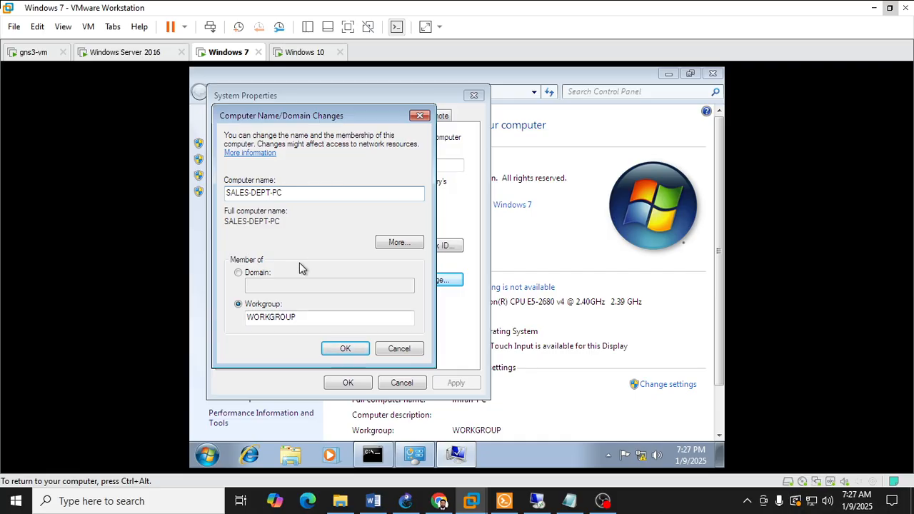
Step: Make the Windows 7 computer a member of the saifway.com domain and submit the change
left_click(258, 275)
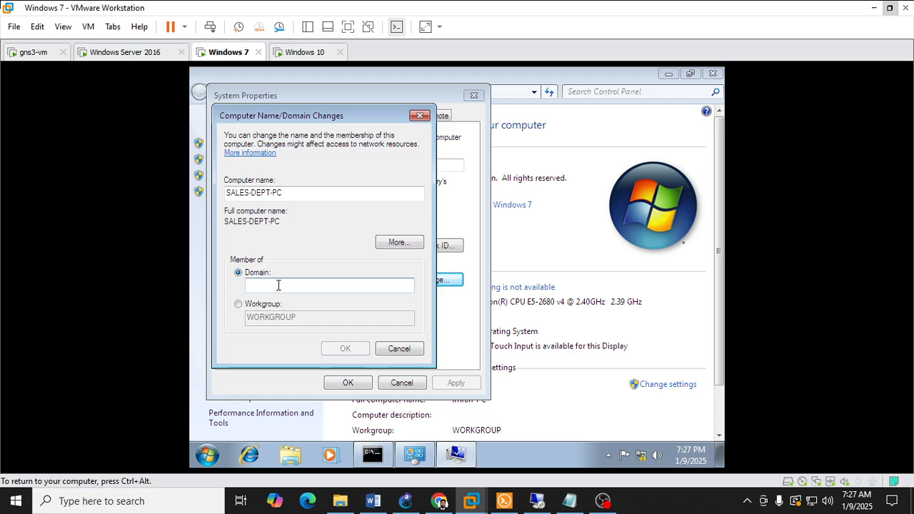
type("saif")
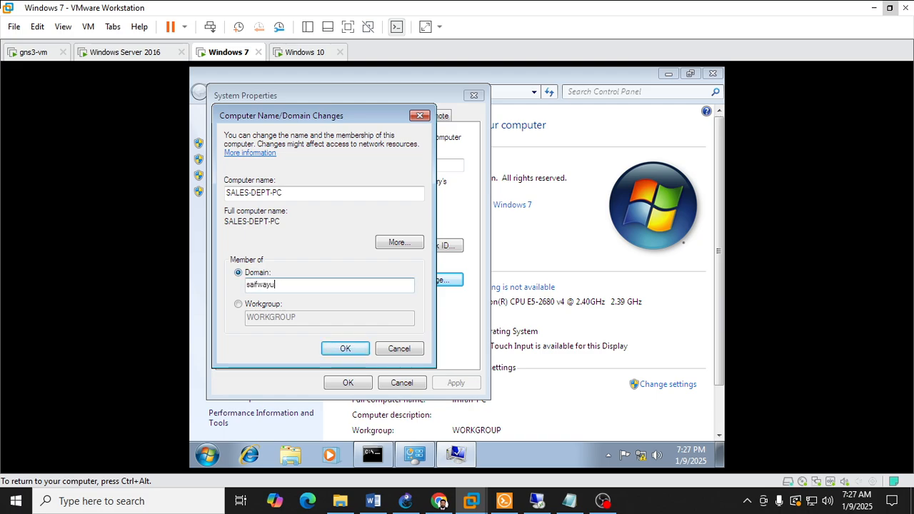
type("way.com")
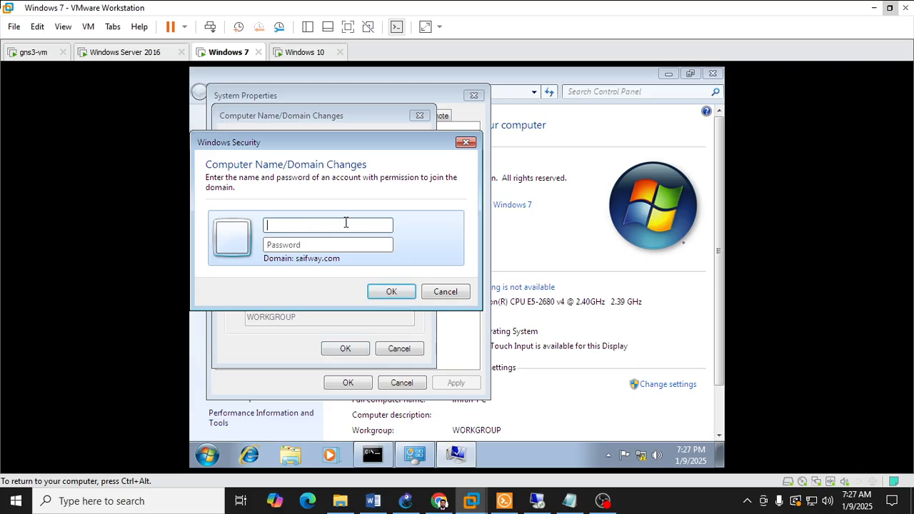
Step: Authorize the Windows 7 domain join with the administrator user name and the account password
type("adm•")
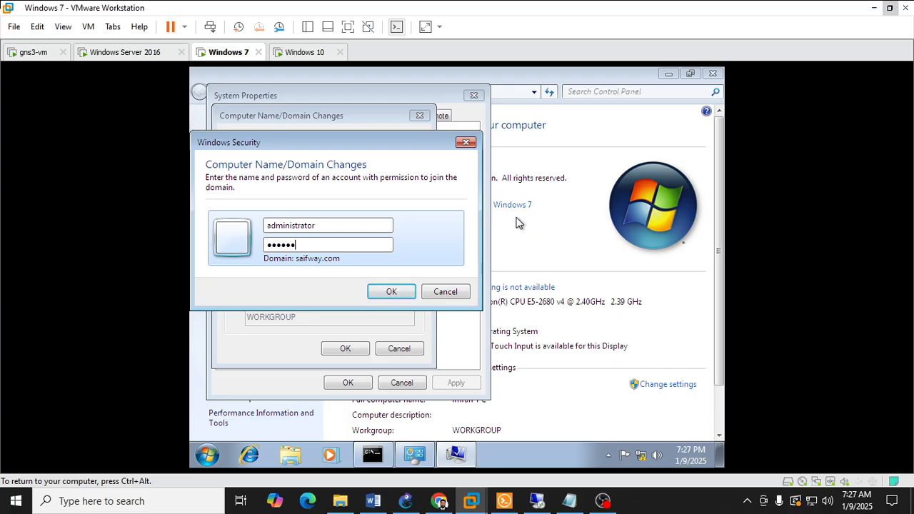
key("Return")
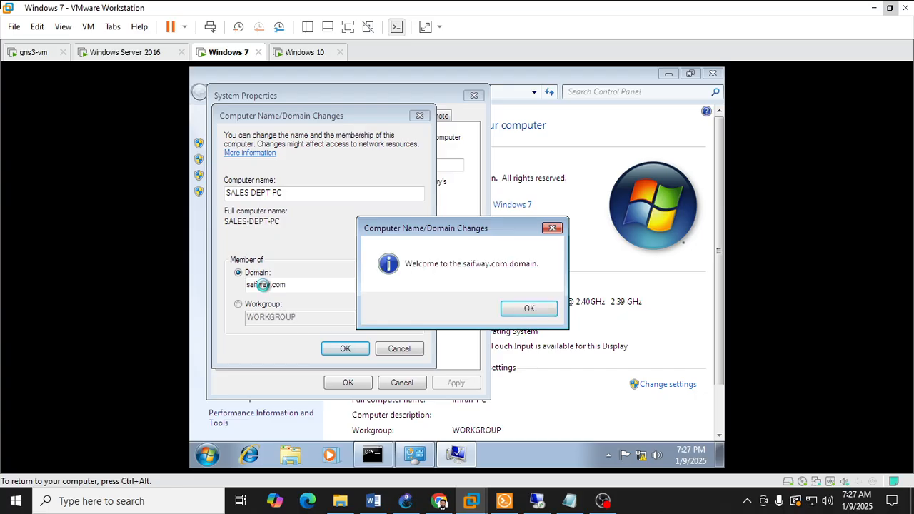
Step: Acknowledge the domain join messages, close System Properties and restart the Windows 7 machine
left_click(518, 313)
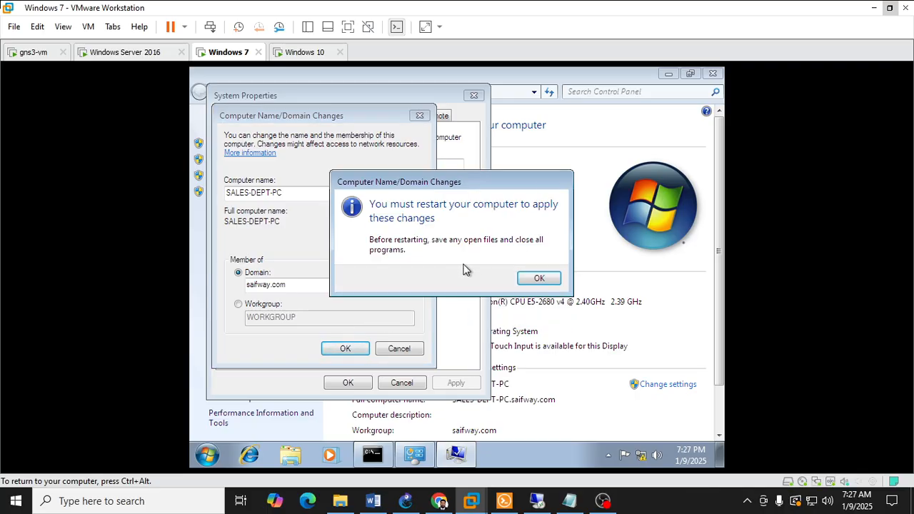
left_click(535, 282)
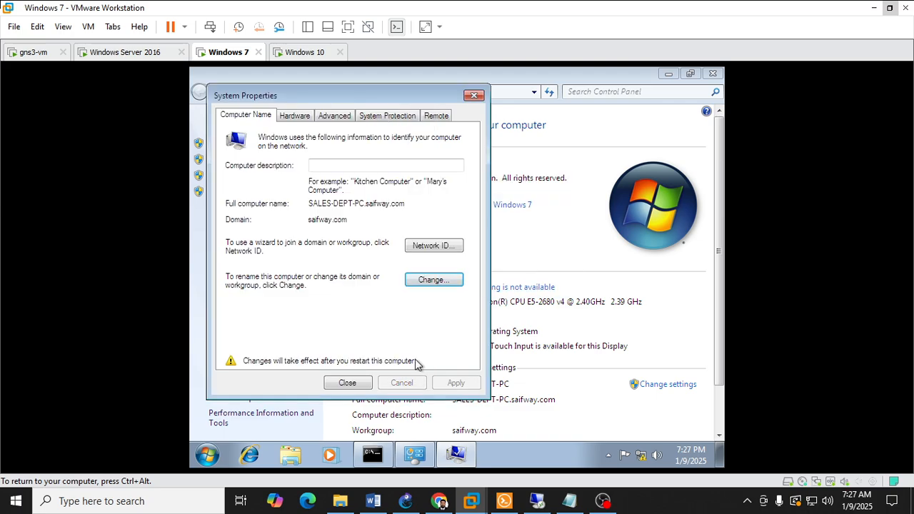
left_click(372, 383)
left_click(480, 270)
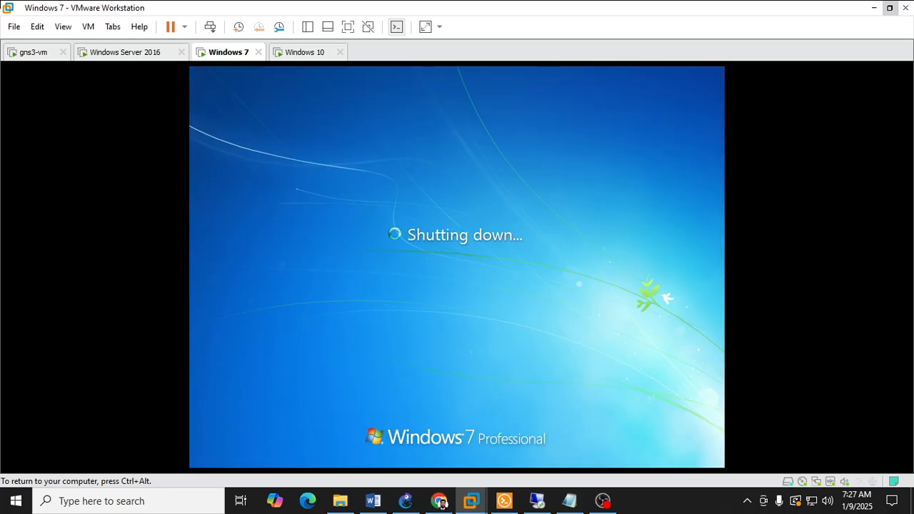
Step: Switch to the Windows 10 virtual machine and send Ctrl+Alt+Del to bring up its sign-in screen
mouse_move(475, 509)
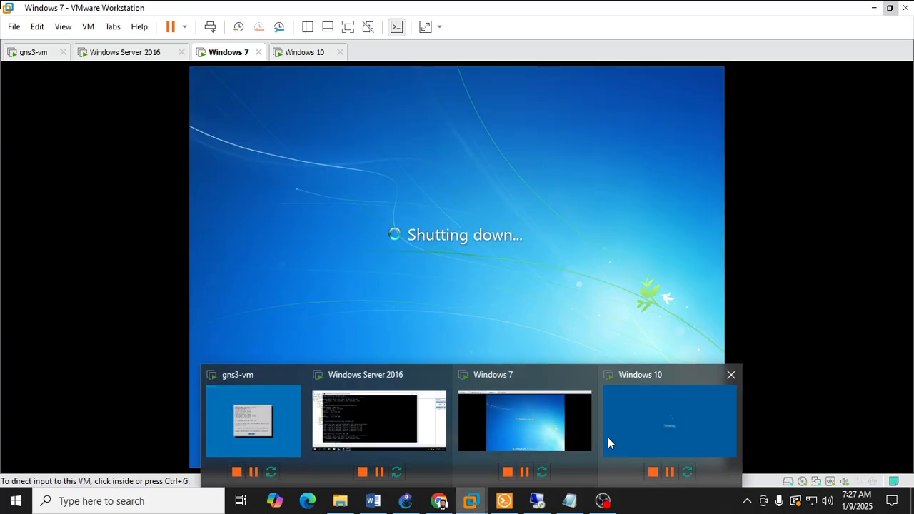
left_click(667, 416)
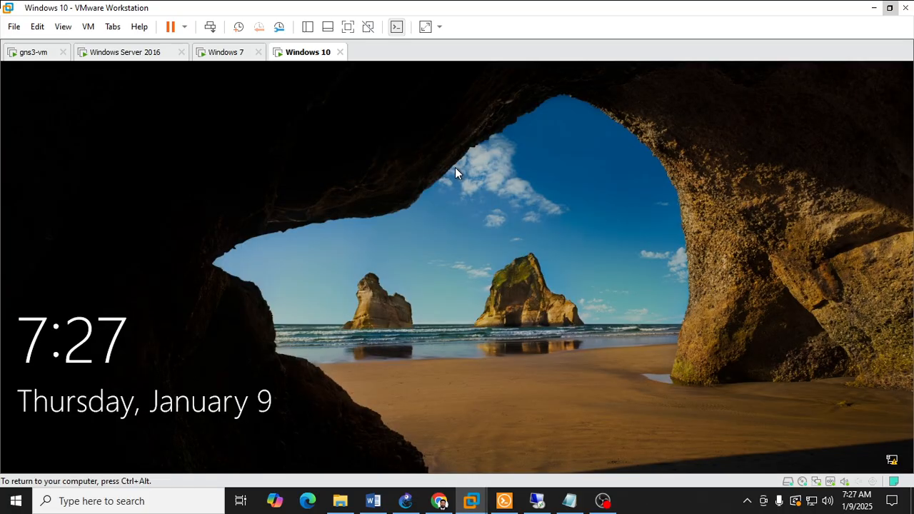
right_click(311, 56)
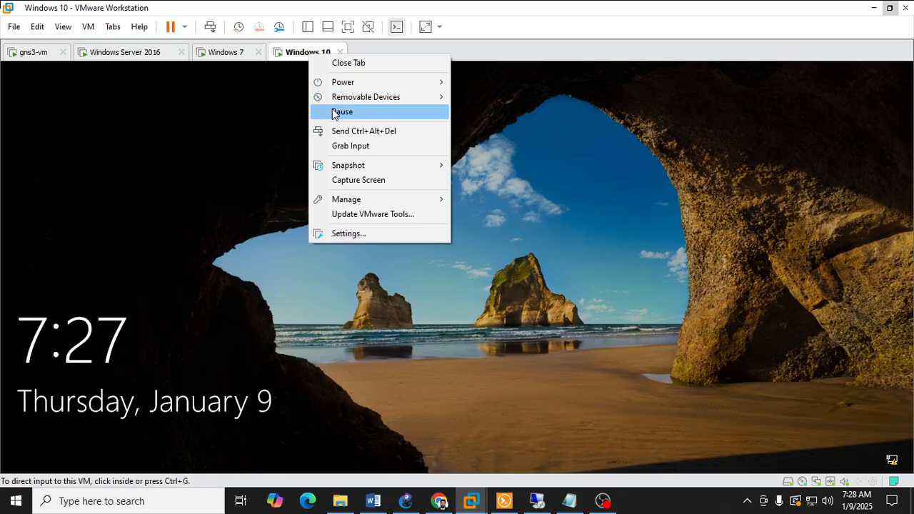
left_click(340, 131)
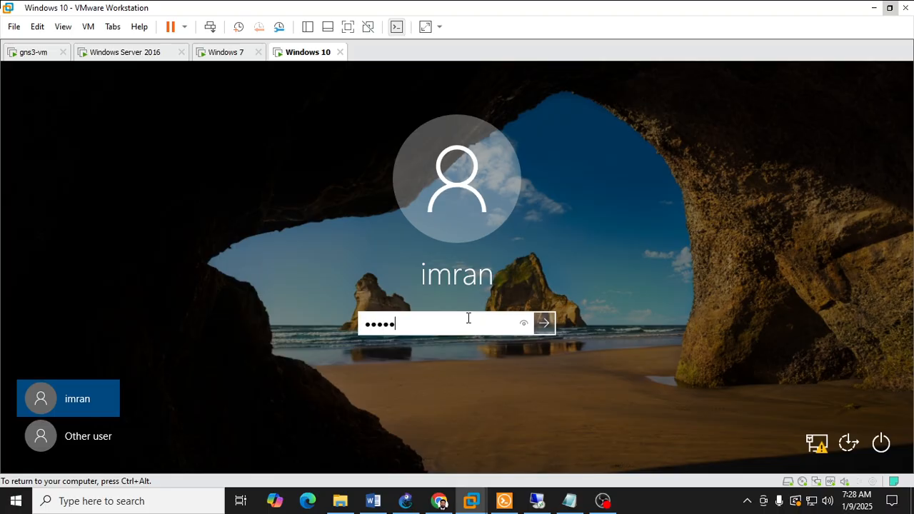
Step: Try to sign in to the Windows 10 local account with the account password
key("BackSpace")
key("BackSpace")
key("BackSpace")
key("BackSpace")
type("********")
key("Return")
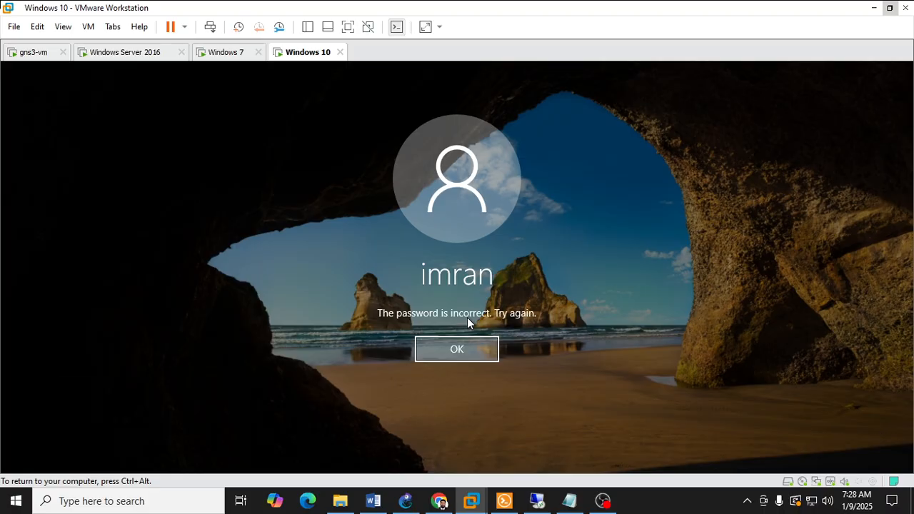
Step: Dismiss the sign-in message and sign in to Windows 10 by re-entering the local account's password
key("Return")
type("*")
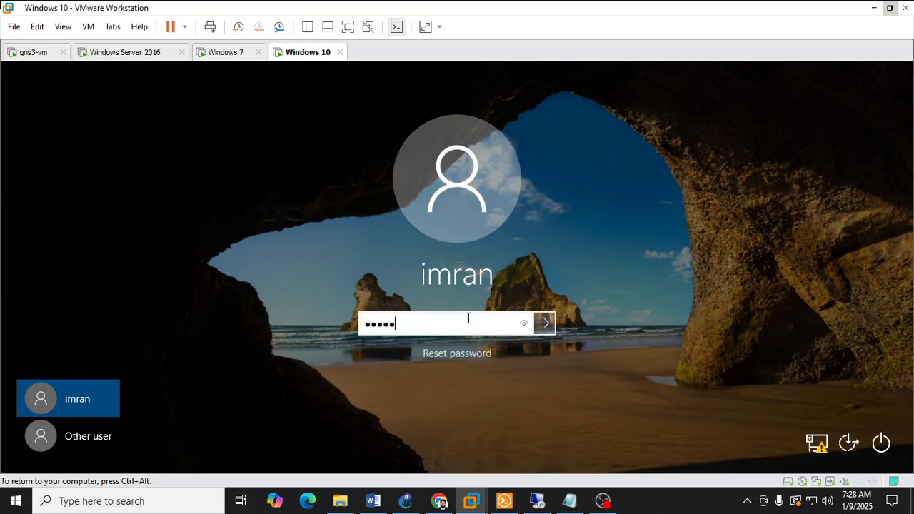
type("******")
key("Return")
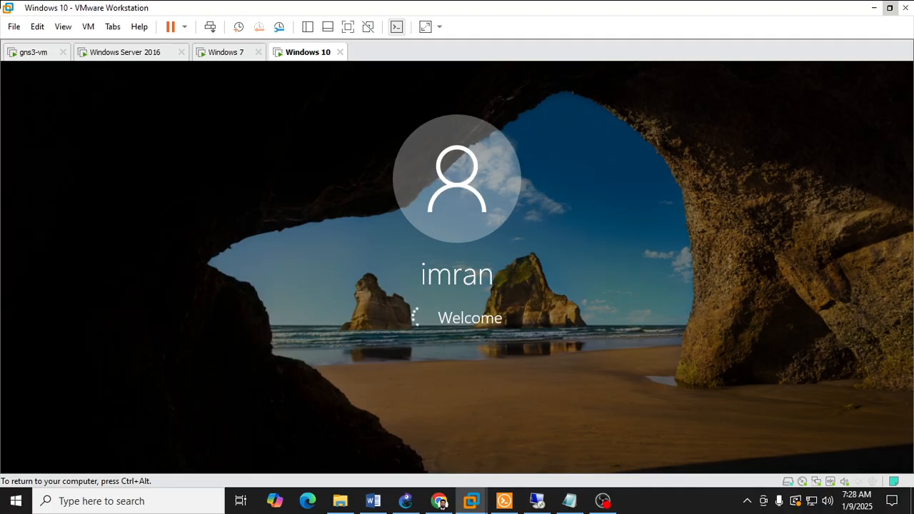
Step: Switch to the Windows Server 2016 virtual machine and close its command prompt window
key("ctrl+alt")
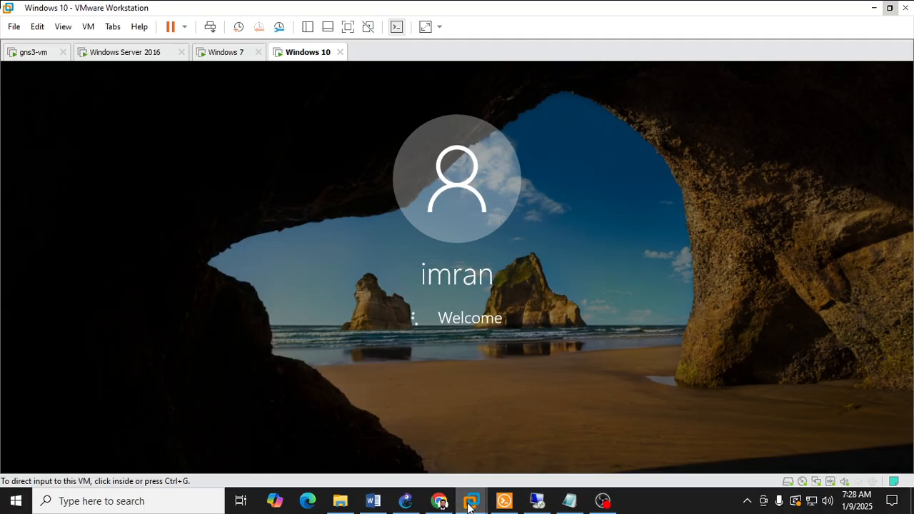
mouse_move(471, 506)
left_click(376, 409)
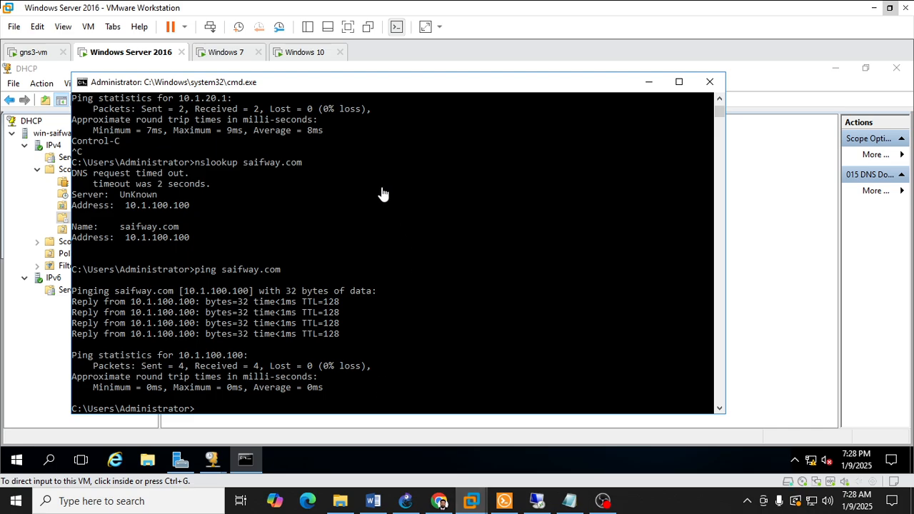
left_click(708, 84)
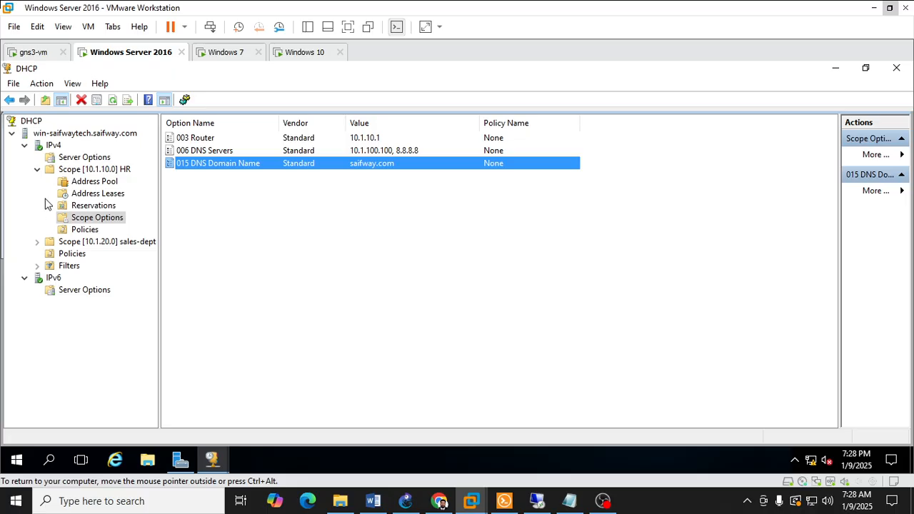
Step: Examine the HR and sales-dept scopes and the available actions for IPv4 and the server in DHCP
left_click(77, 171)
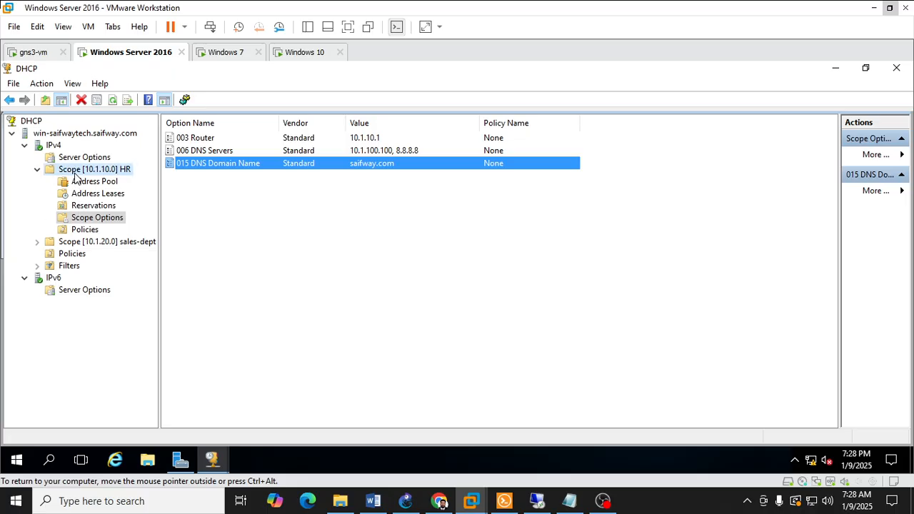
left_click(72, 243)
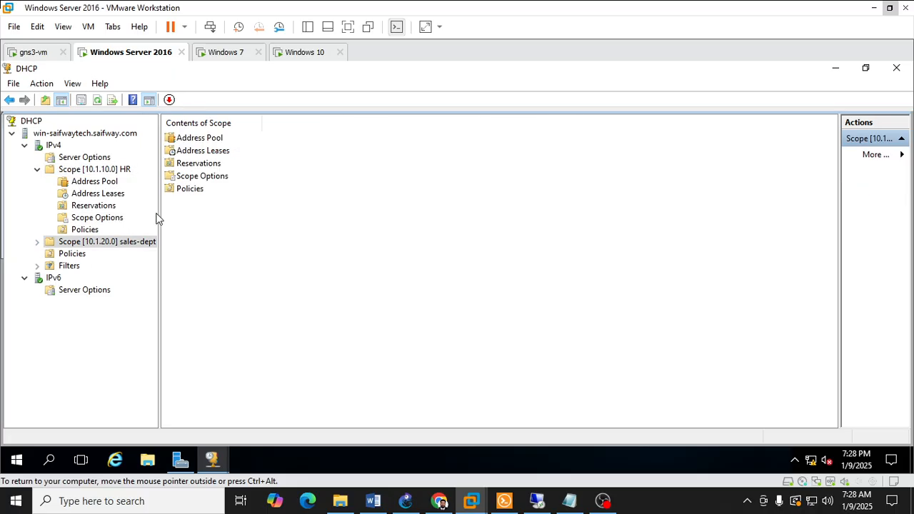
left_click(35, 170)
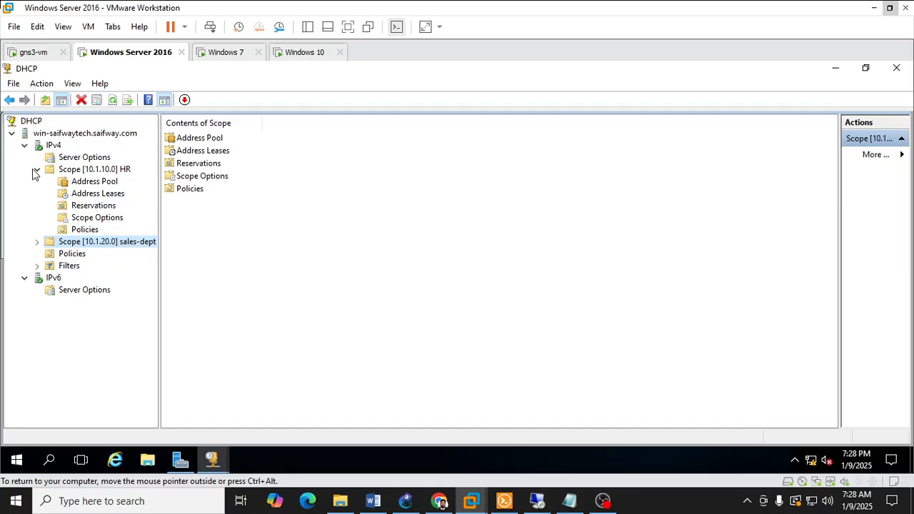
left_click(36, 170)
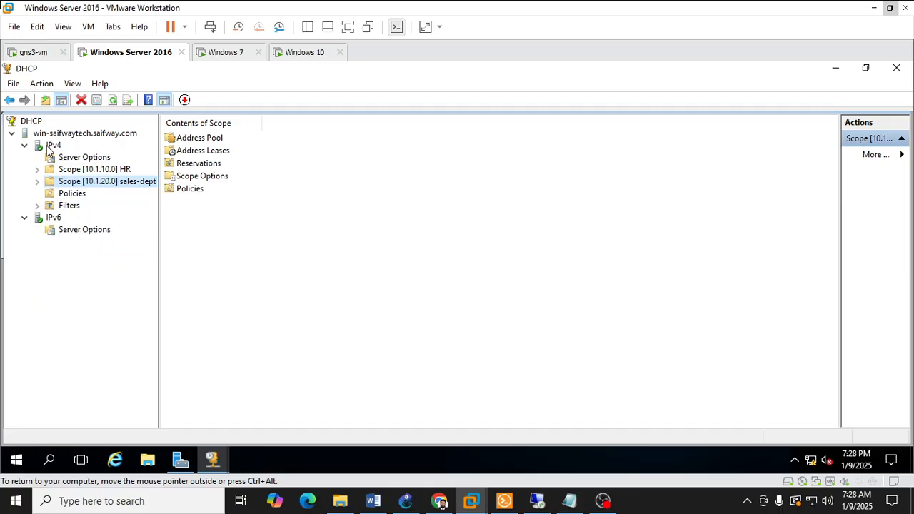
right_click(46, 148)
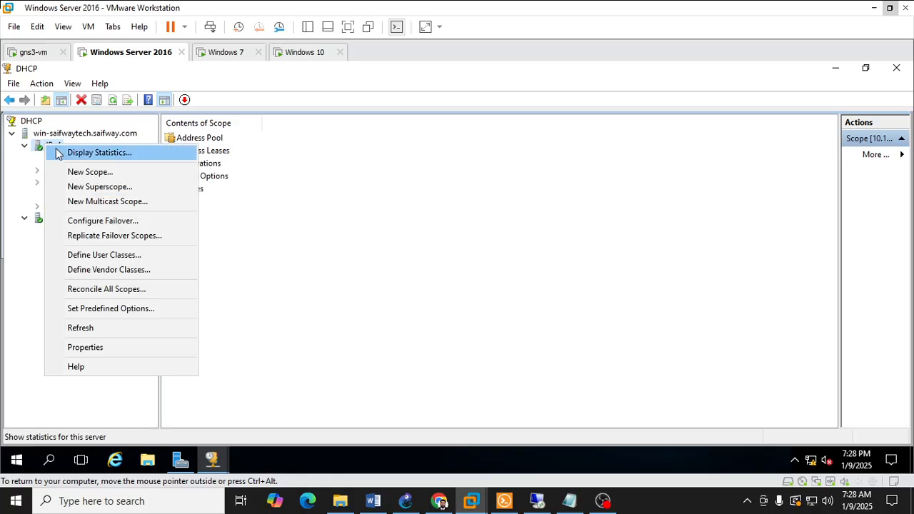
left_click(39, 148)
left_click(37, 135)
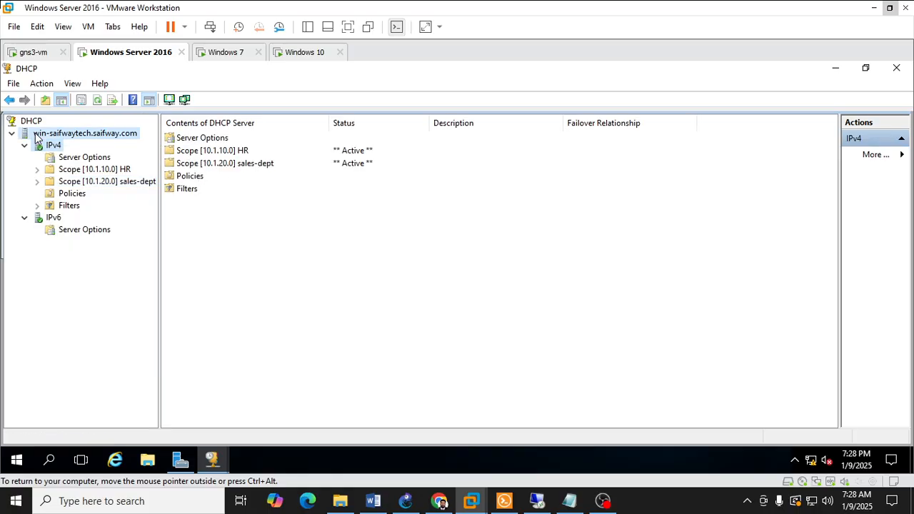
right_click(38, 136)
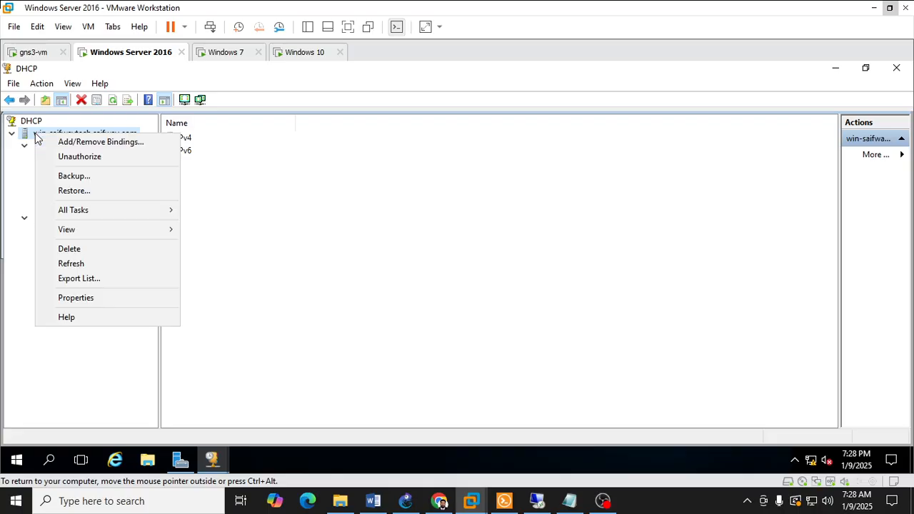
left_click(20, 138)
left_click(19, 137)
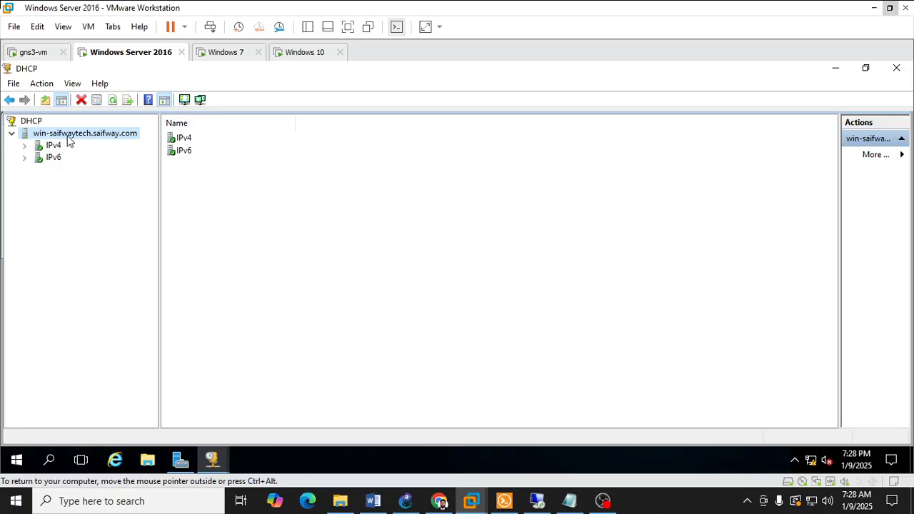
Step: Start a new IPv4 DHCP scope and name it IT
left_click(25, 146)
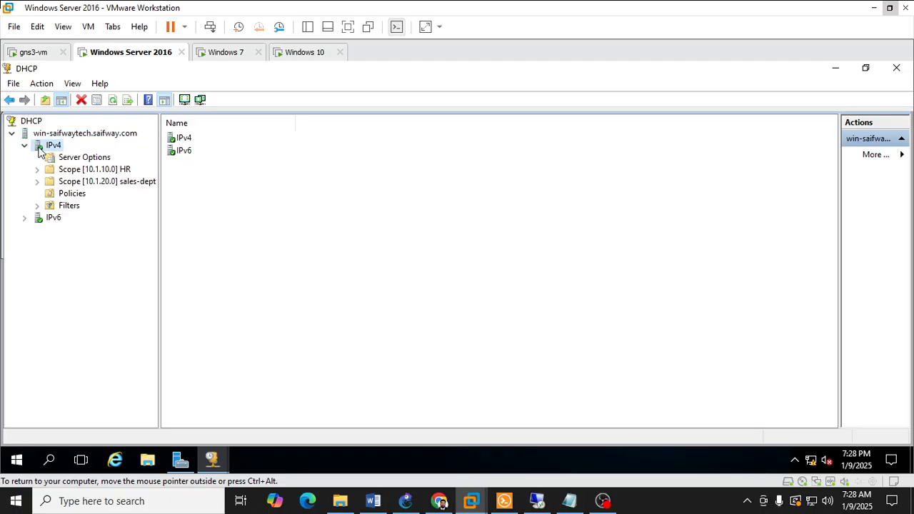
right_click(40, 147)
left_click(87, 176)
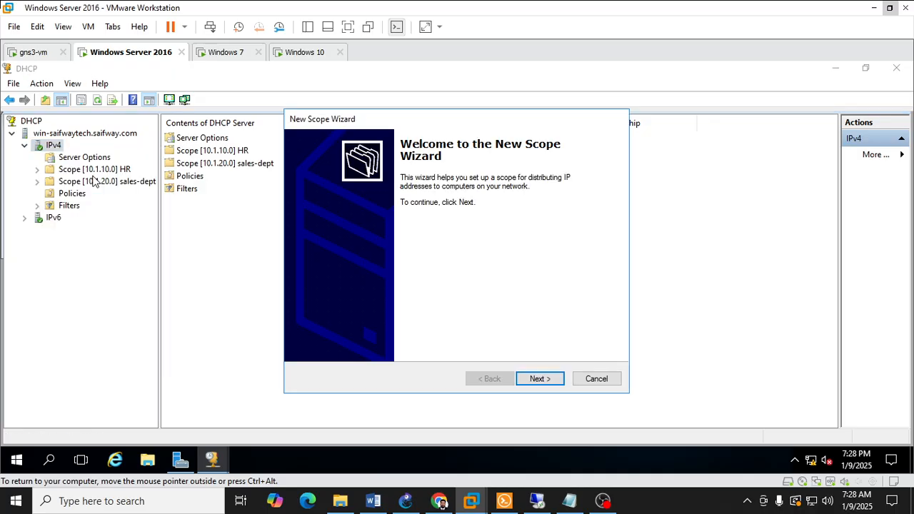
left_click(546, 381)
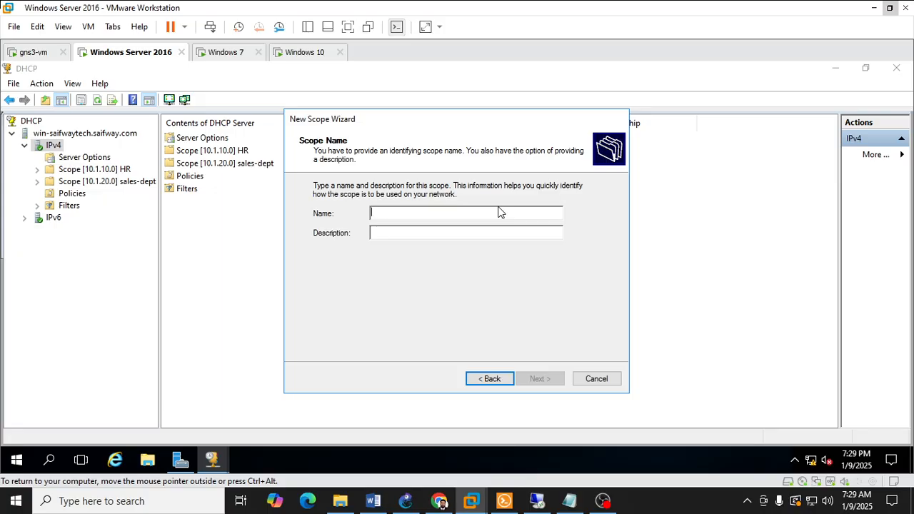
type("IT")
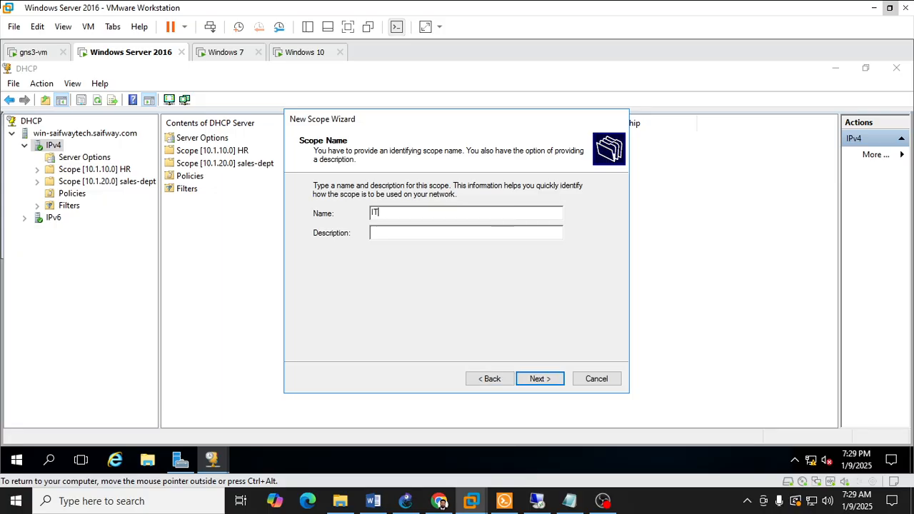
key("Return")
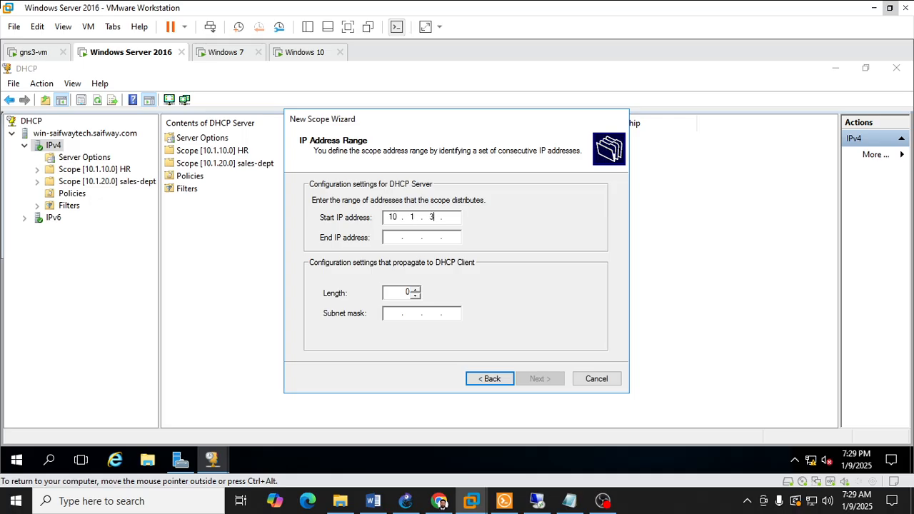
Step: Set the IT scope's address range to 10.1.30.1 through 10.1.30.50 with a subnet mask length of 24
type("10.1.30.1")
key("Tab")
type("10")
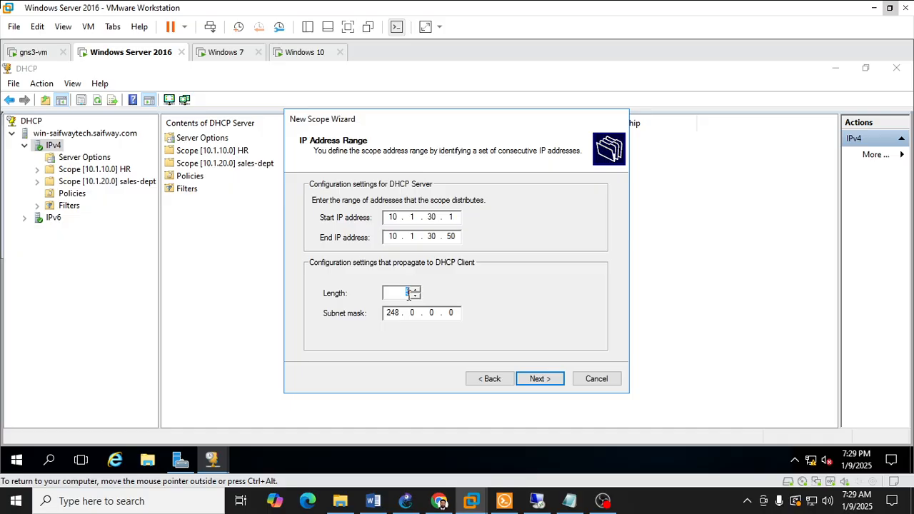
type("24")
key("Tab")
left_click(541, 379)
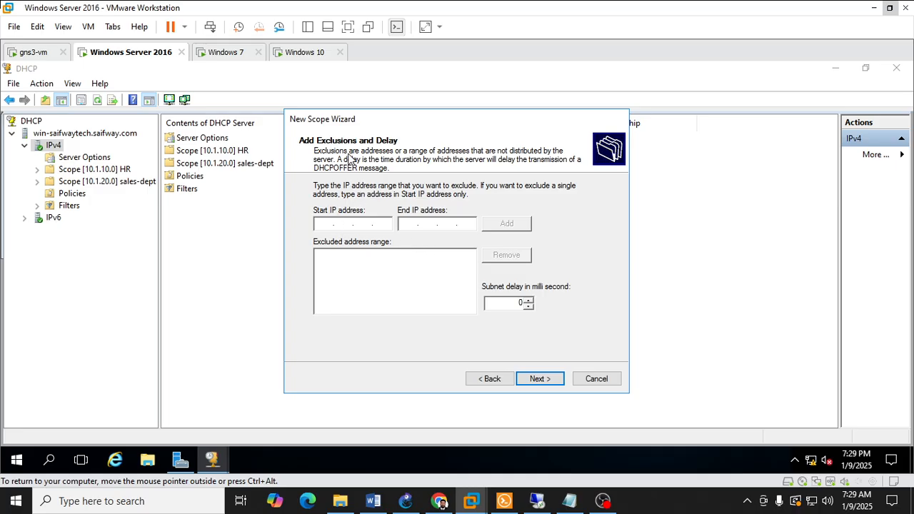
Step: Exclude addresses 10.1.30.1 through 10.1.30.5 from the IT scope and accept the default lease duration
type("10.1.30.1")
left_click(508, 227)
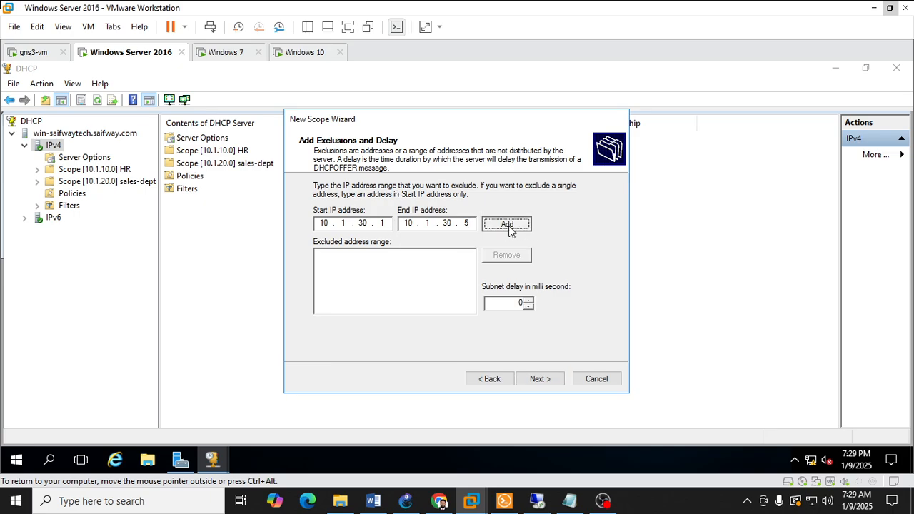
left_click(547, 379)
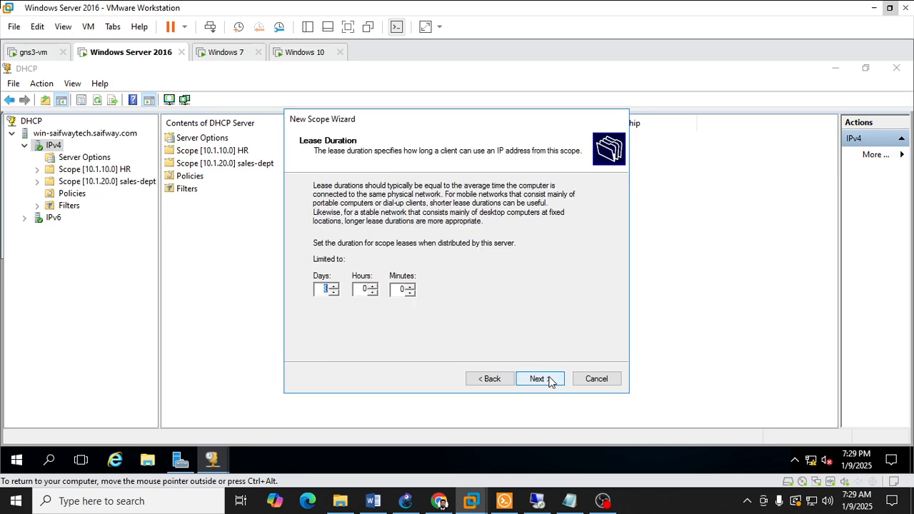
left_click(546, 379)
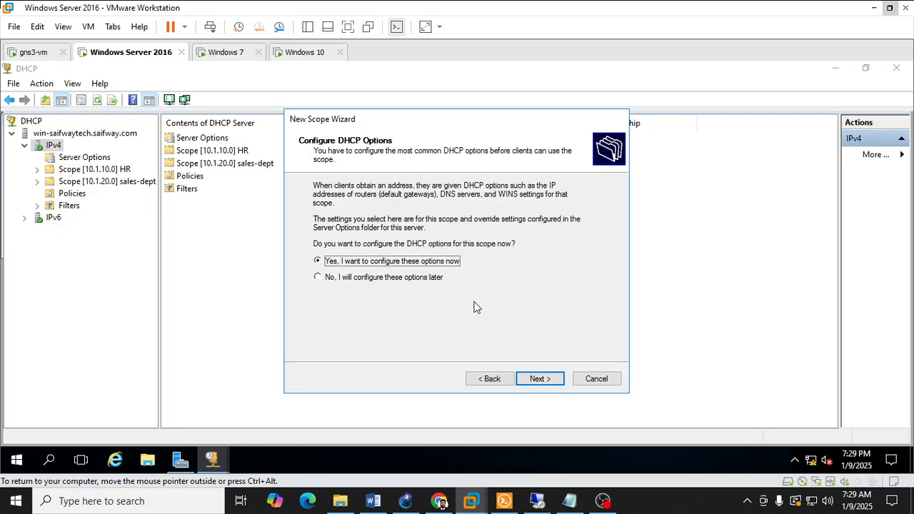
Step: Choose to configure the scope's DHCP options now and add 10.1.30.1 as the default gateway
left_click(536, 376)
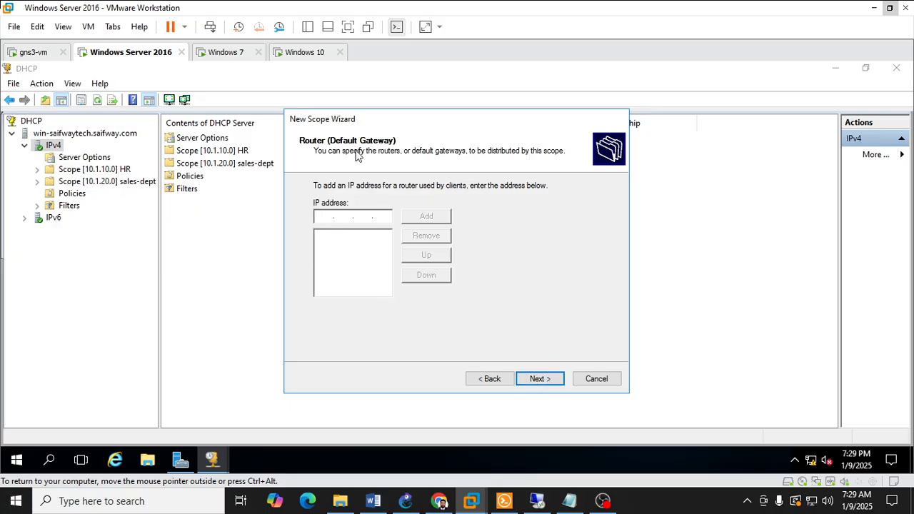
type("10.1.30.1")
left_click(413, 218)
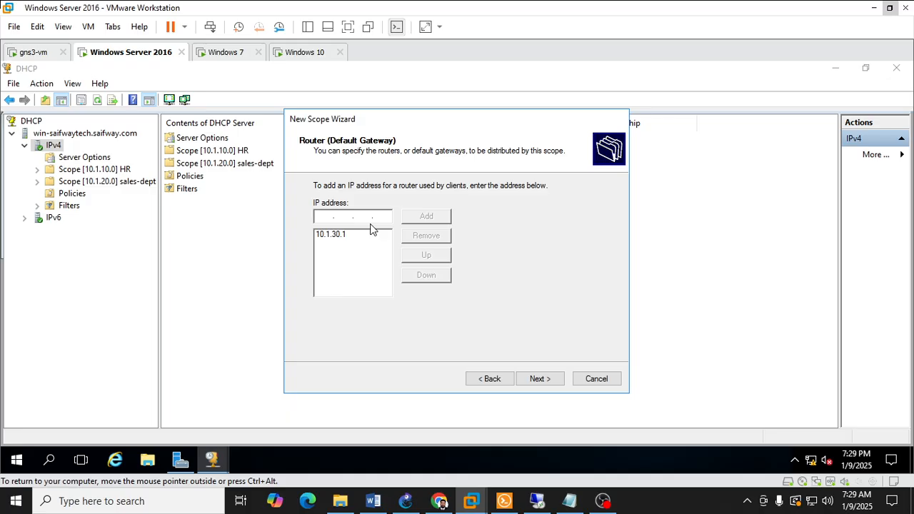
left_click(541, 378)
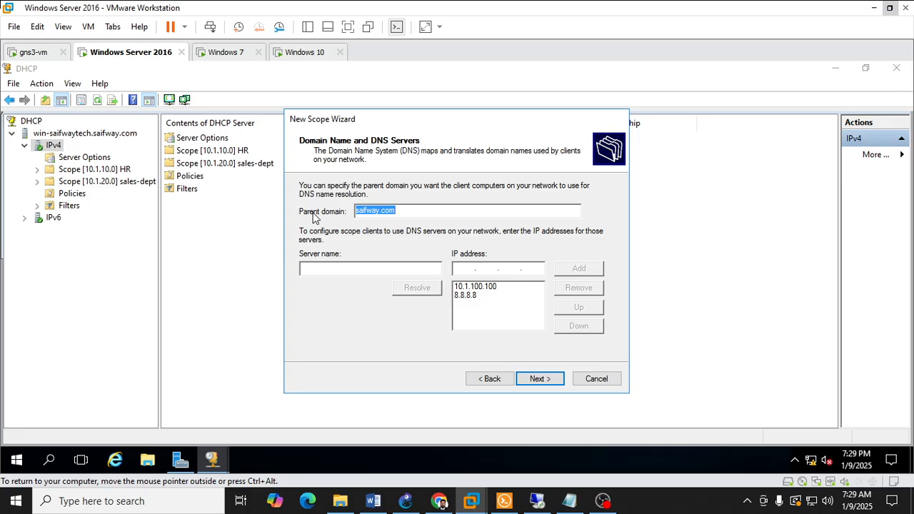
Step: Accept saifway.com as the parent domain with 10.1.100.100 and 8.8.8.8 as the DNS servers
left_click(476, 287)
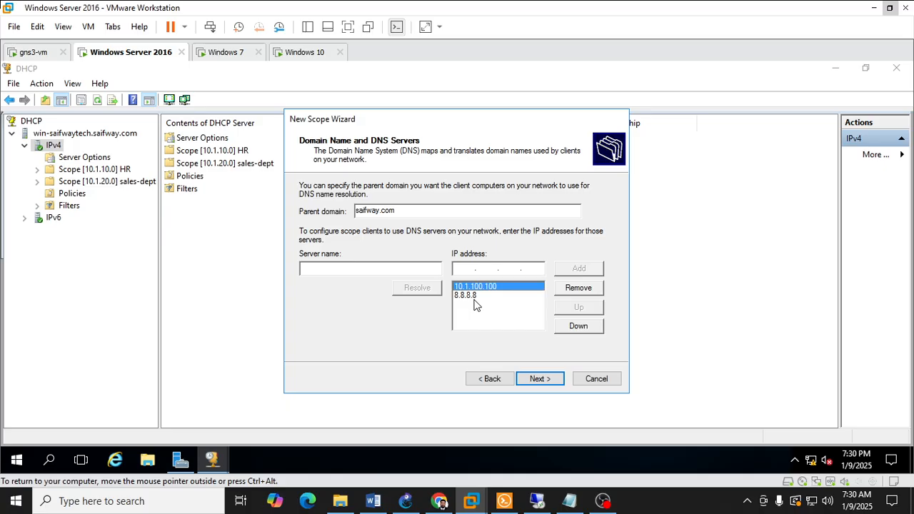
left_click(471, 295)
left_click(468, 288)
left_click(537, 380)
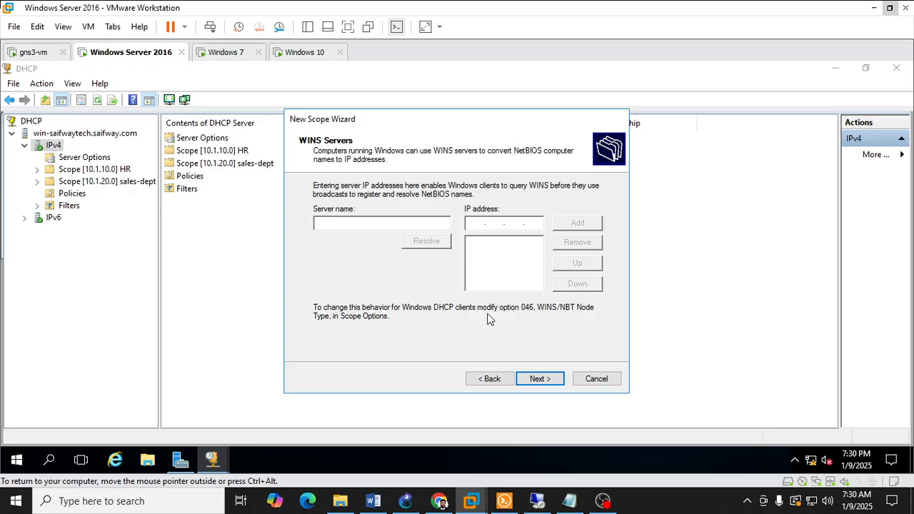
Step: Leave the WINS servers empty and finish the scope wizard with the IT scope set to activate now
left_click(539, 380)
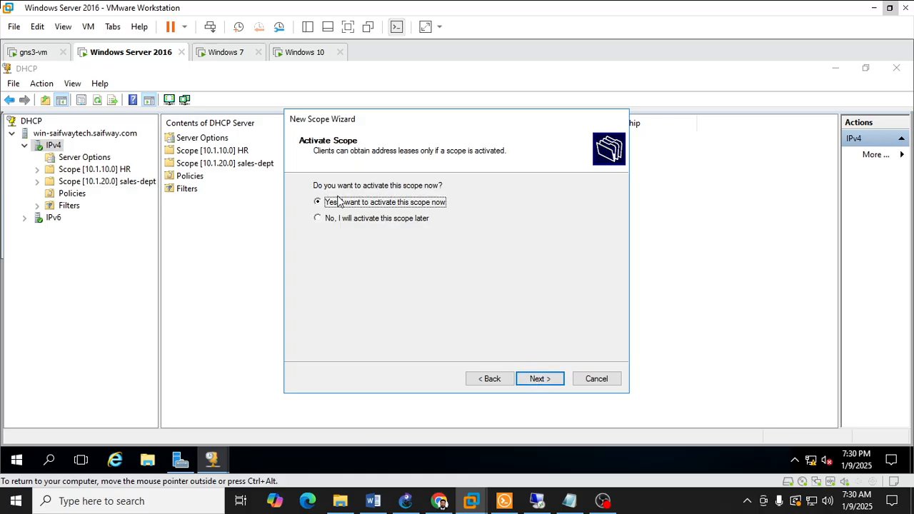
left_click(540, 384)
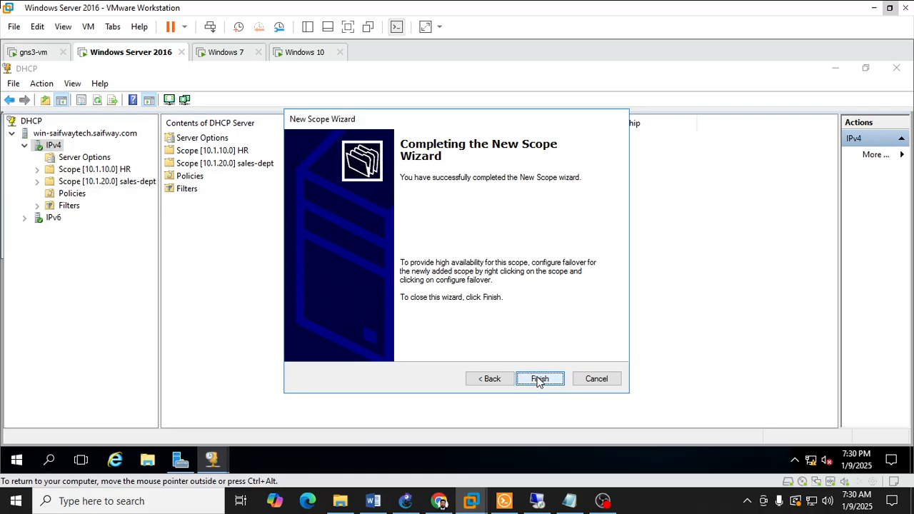
left_click(539, 379)
Step: Deactivate the IT scope 10.1.30.0, activate it again and expand it
double_click(57, 184)
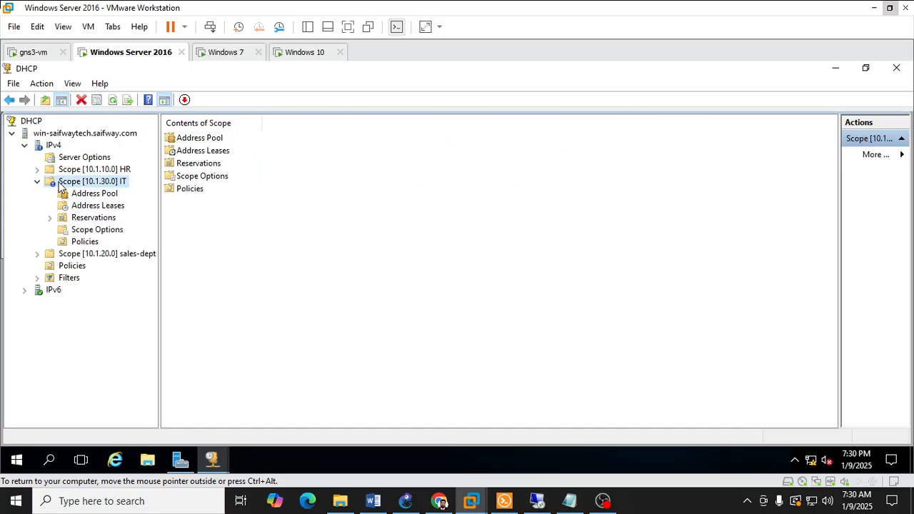
right_click(55, 183)
left_click(42, 182)
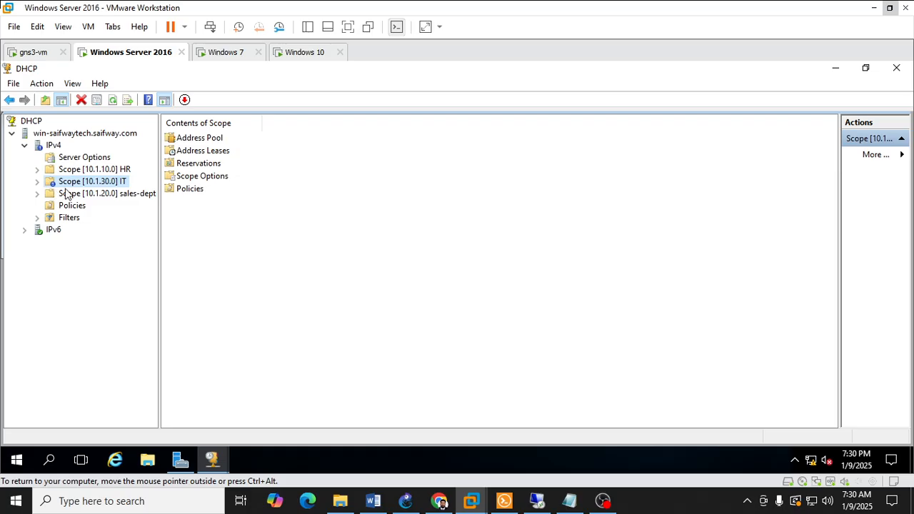
right_click(48, 183)
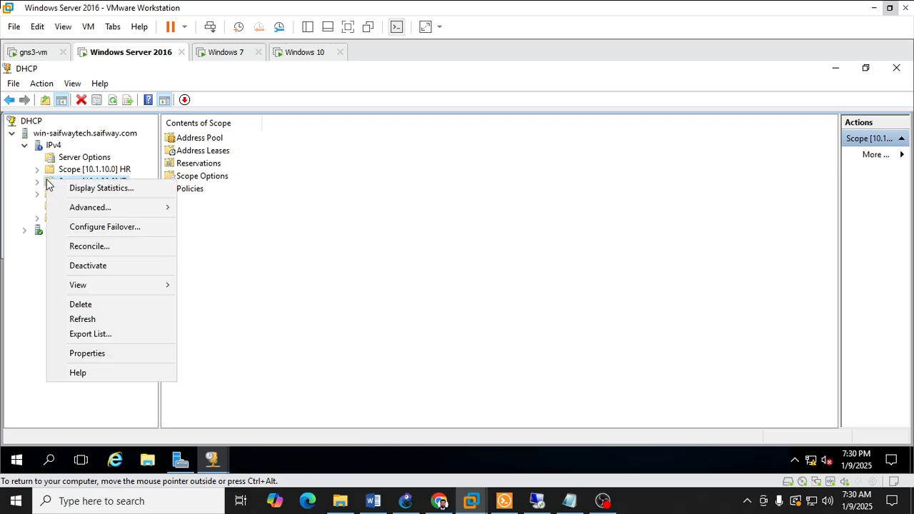
left_click(119, 268)
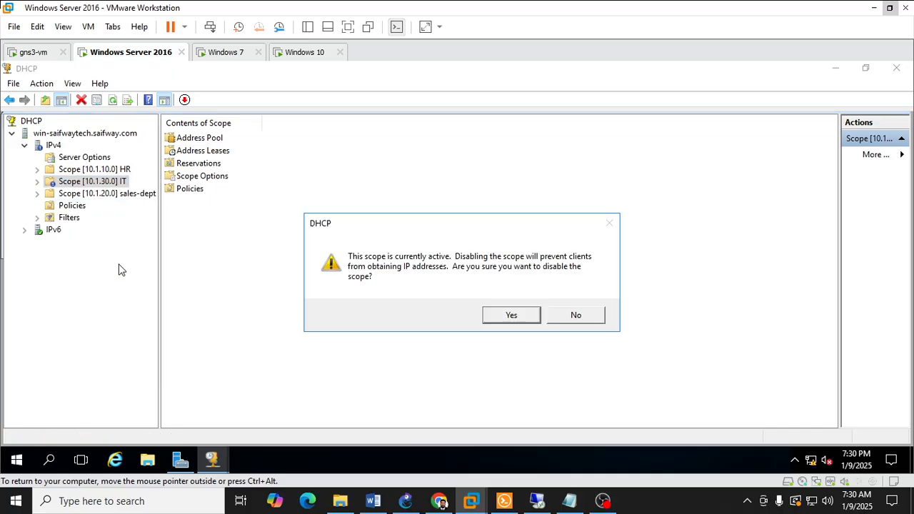
left_click(512, 317)
right_click(52, 180)
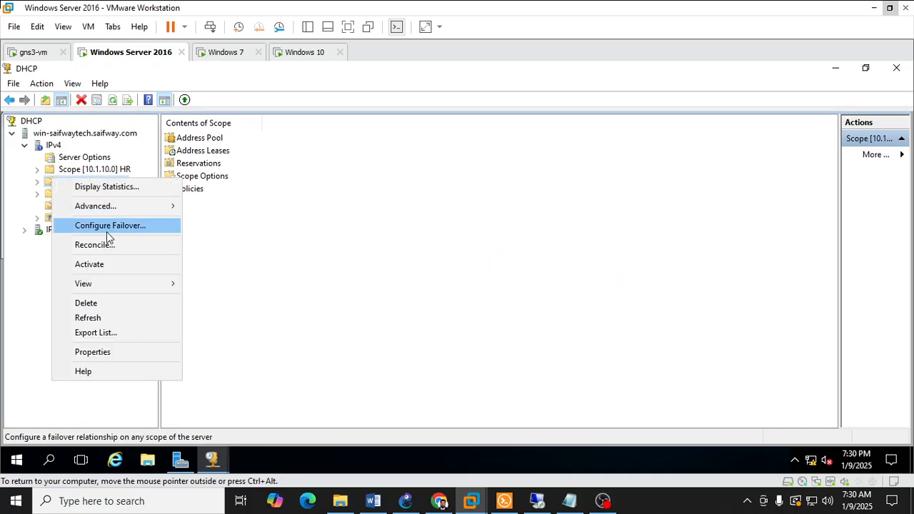
left_click(108, 258)
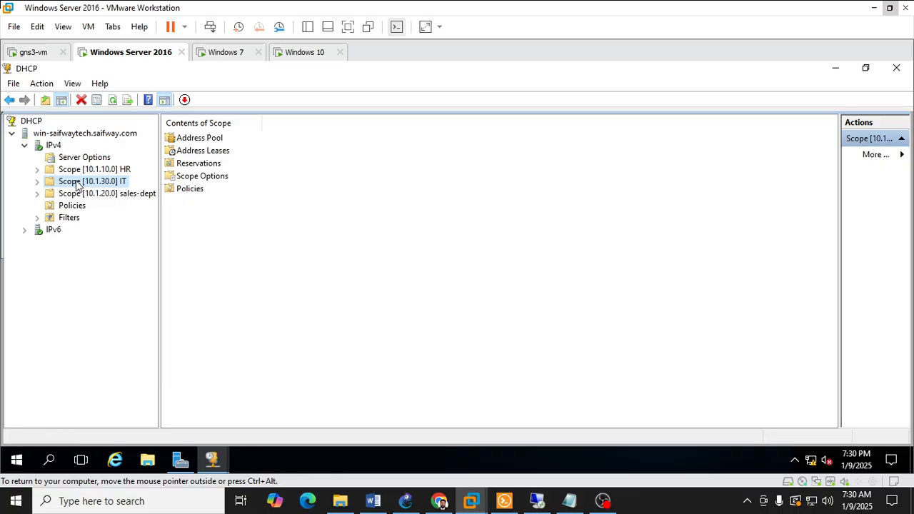
left_click(40, 182)
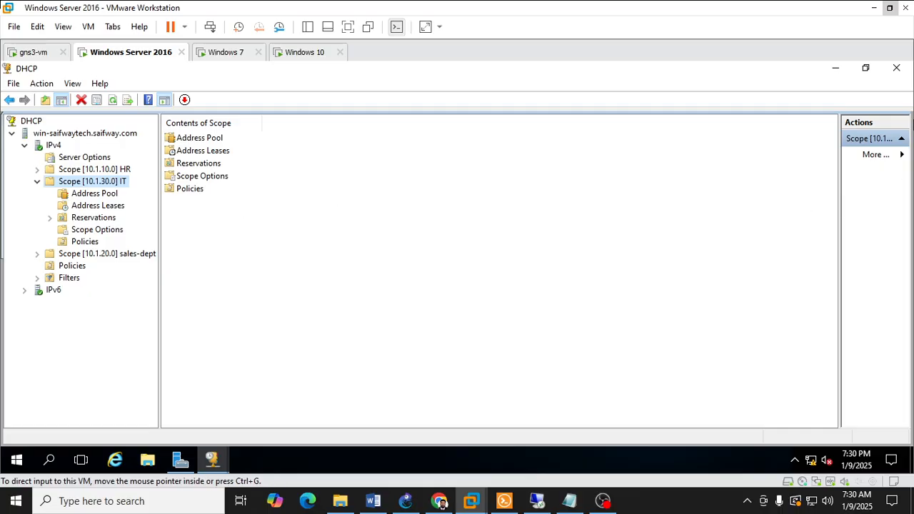
Step: Close the DHCP console and open Active Directory Users and Computers from Server Manager
left_click(897, 69)
scroll(569, 270, "up", 5)
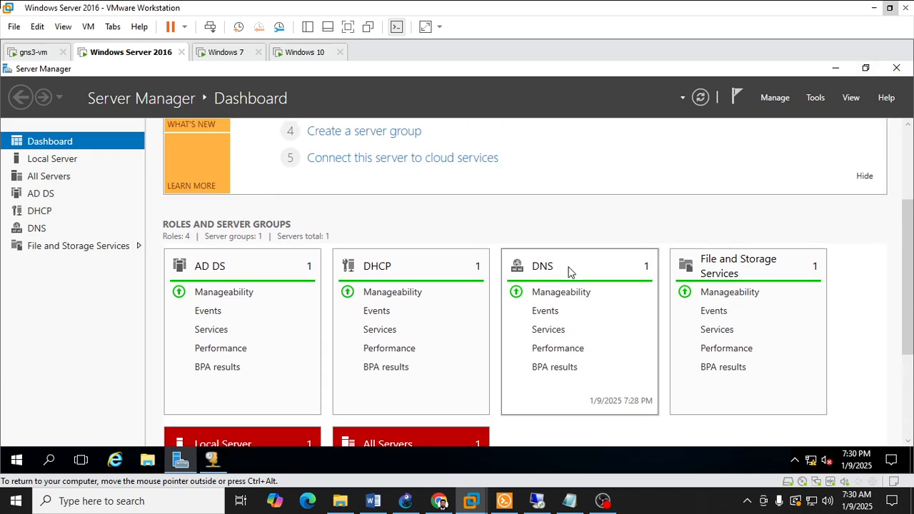
left_click(816, 98)
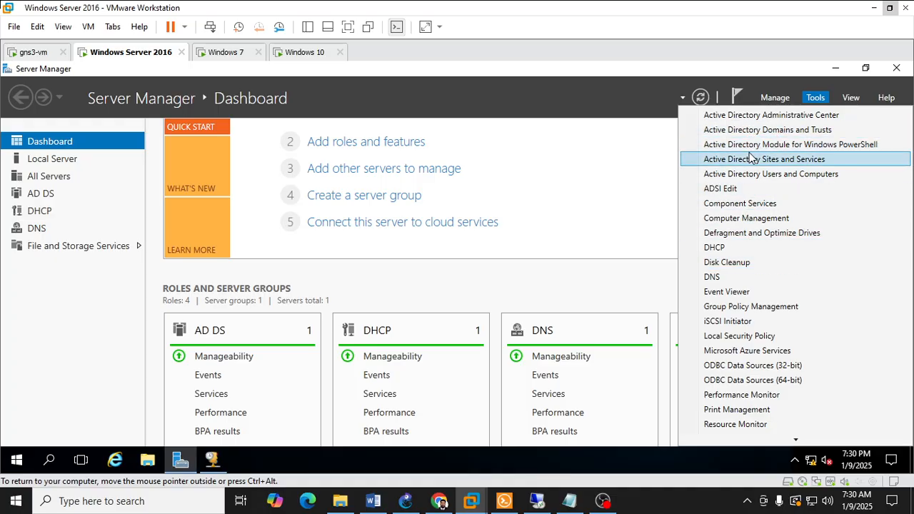
left_click(808, 100)
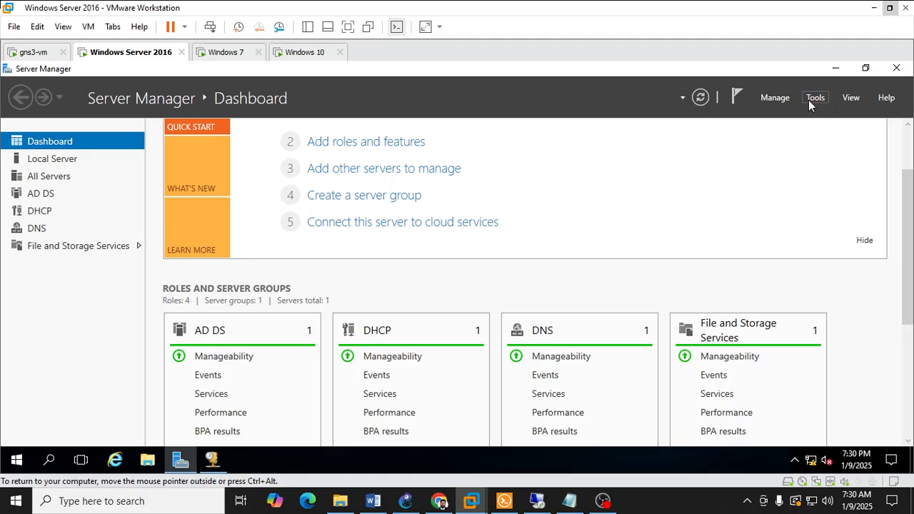
left_click(808, 101)
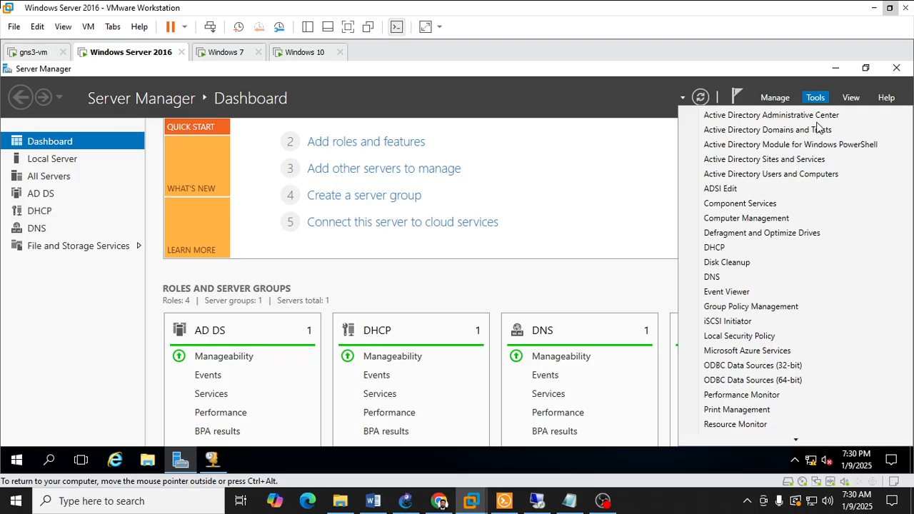
left_click(794, 182)
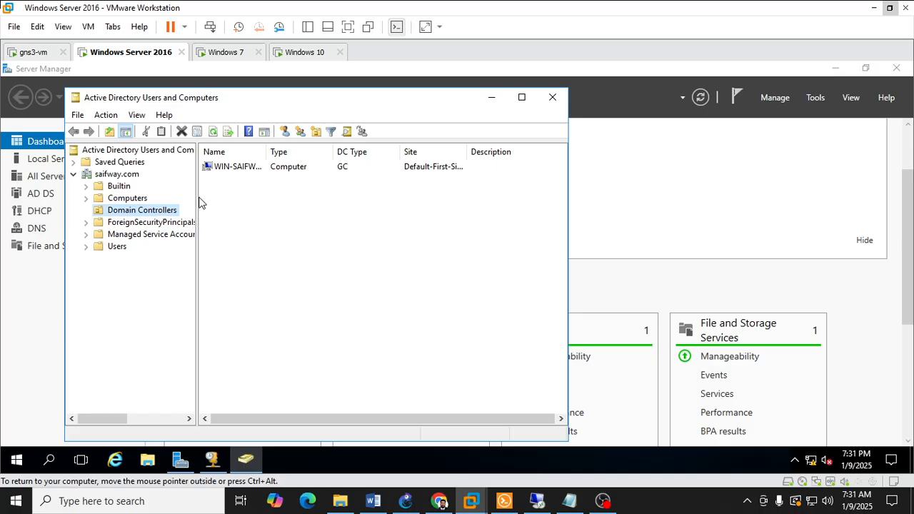
Step: Examine the Computers container of saifway.com for the joined client machines, widening the tree pane and Name column to read them
left_click_drag(198, 197, 230, 197)
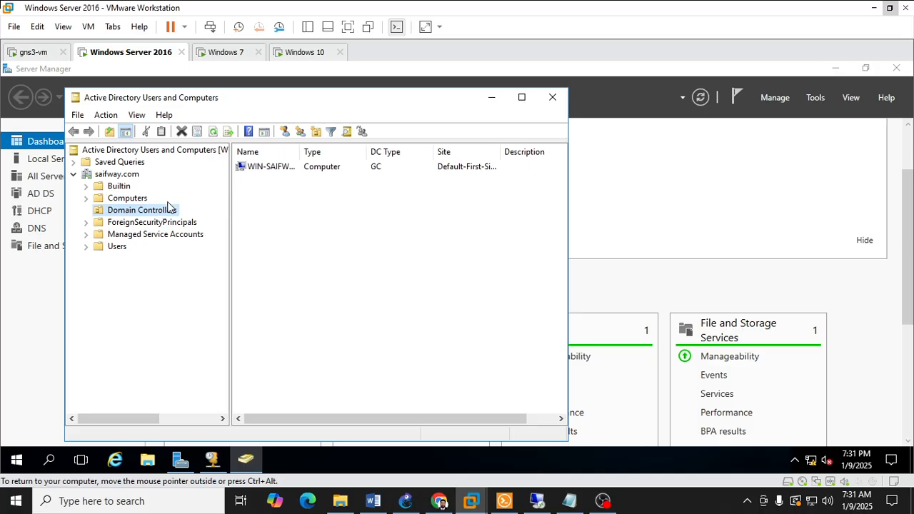
left_click(114, 198)
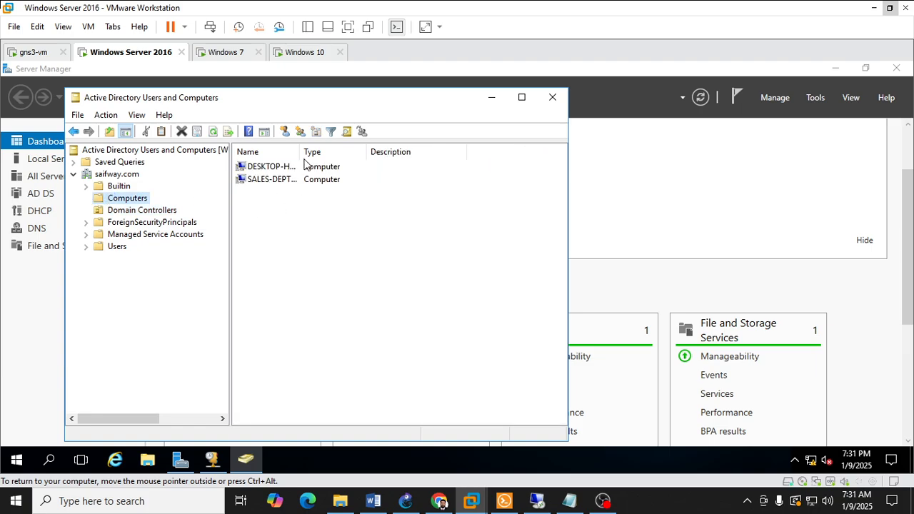
left_click_drag(320, 152, 399, 153)
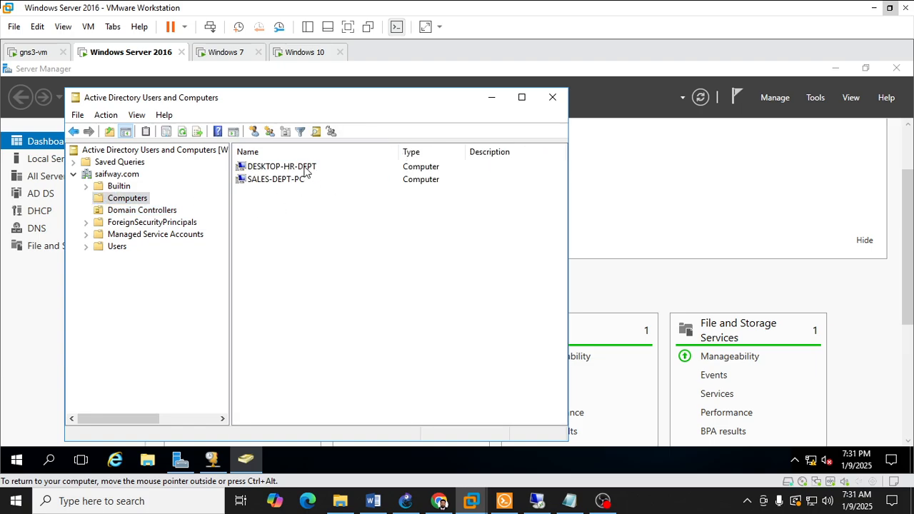
left_click(266, 183)
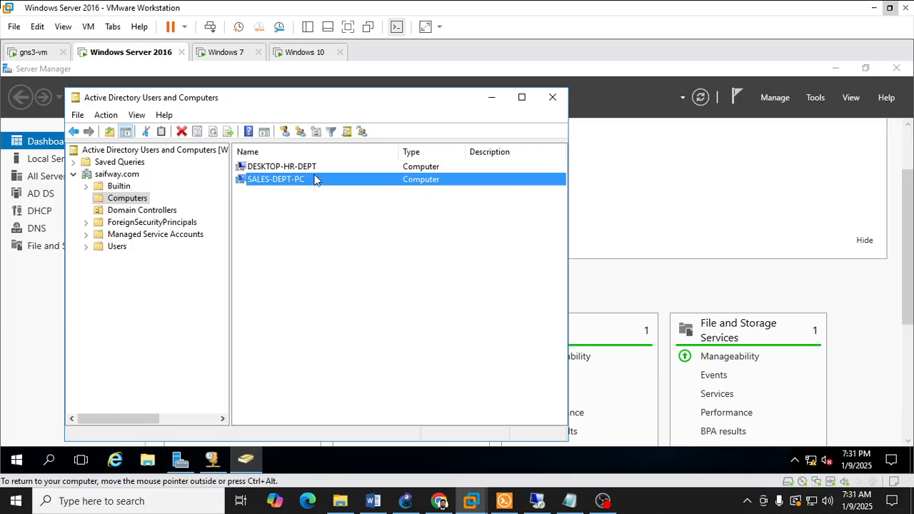
left_click(305, 170)
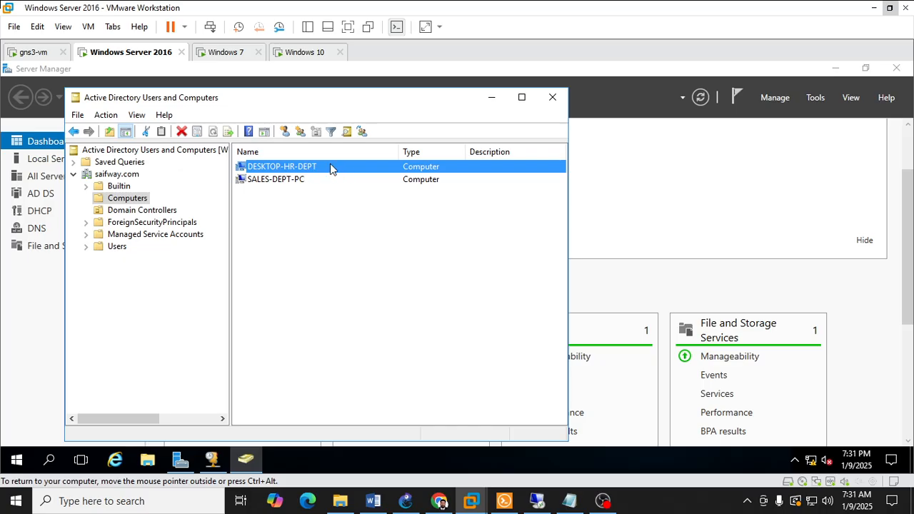
left_click(289, 179)
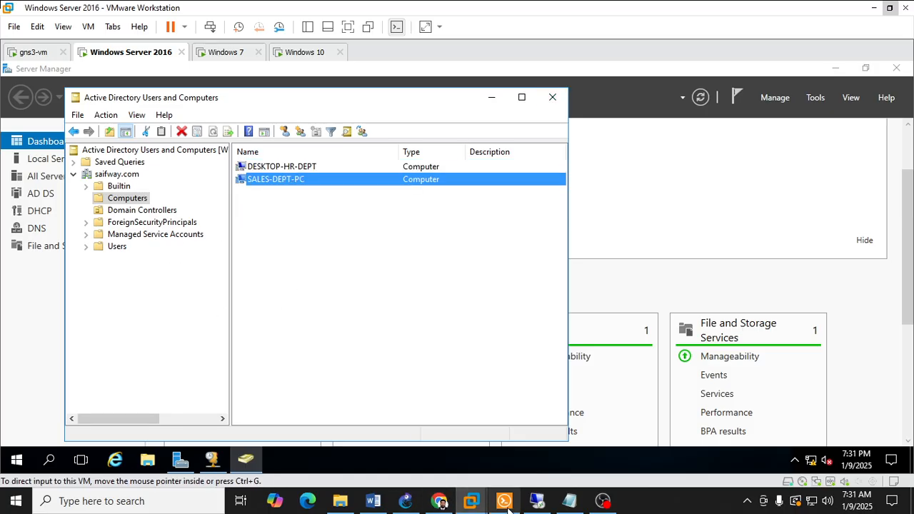
left_click(537, 500)
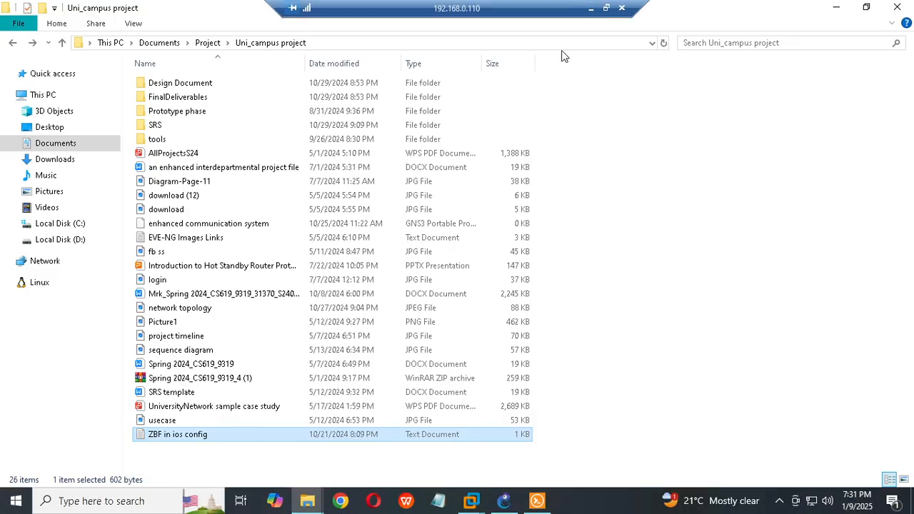
left_click(592, 10)
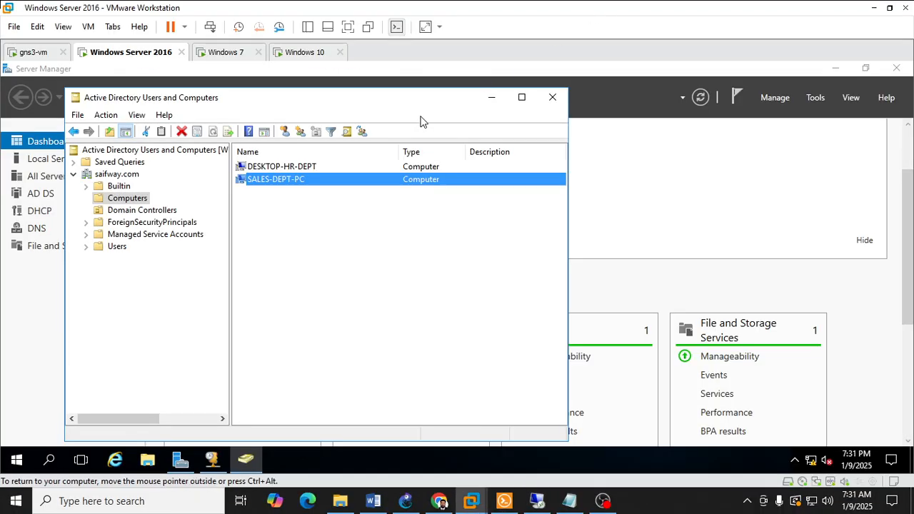
right_click(106, 175)
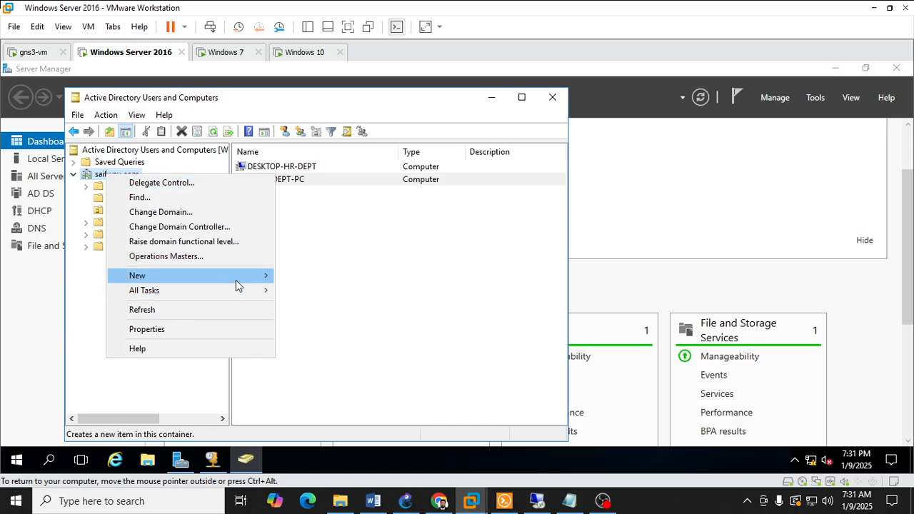
mouse_move(239, 283)
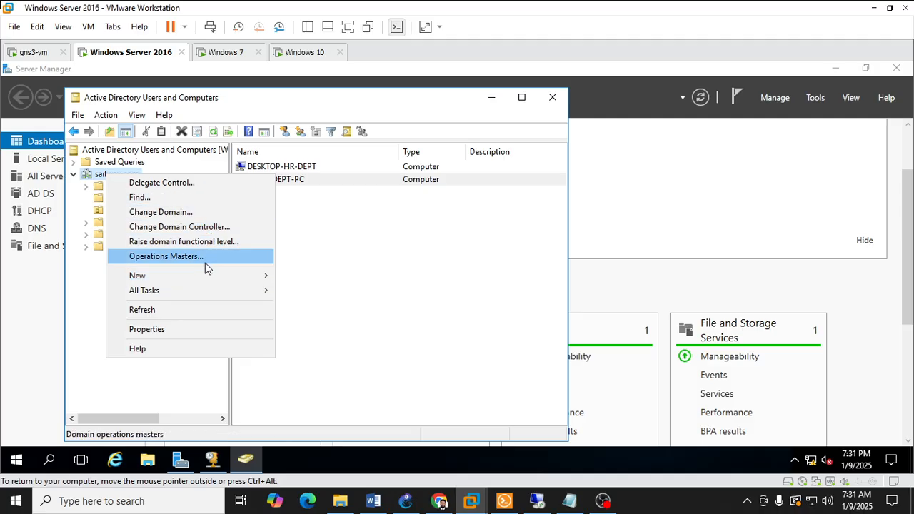
mouse_move(207, 290)
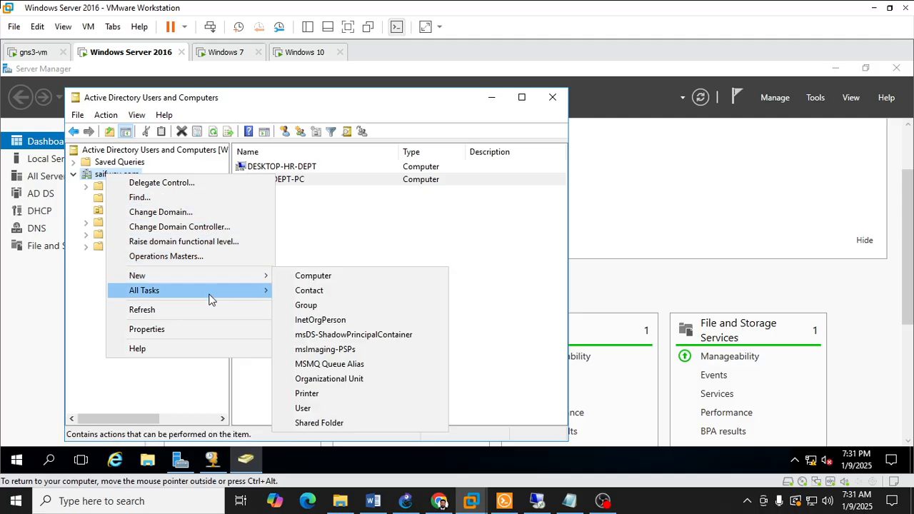
left_click(101, 177)
Step: Create an organizational unit named HR directly under the saifway.com domain, keeping it protected from accidental deletion
right_click(121, 178)
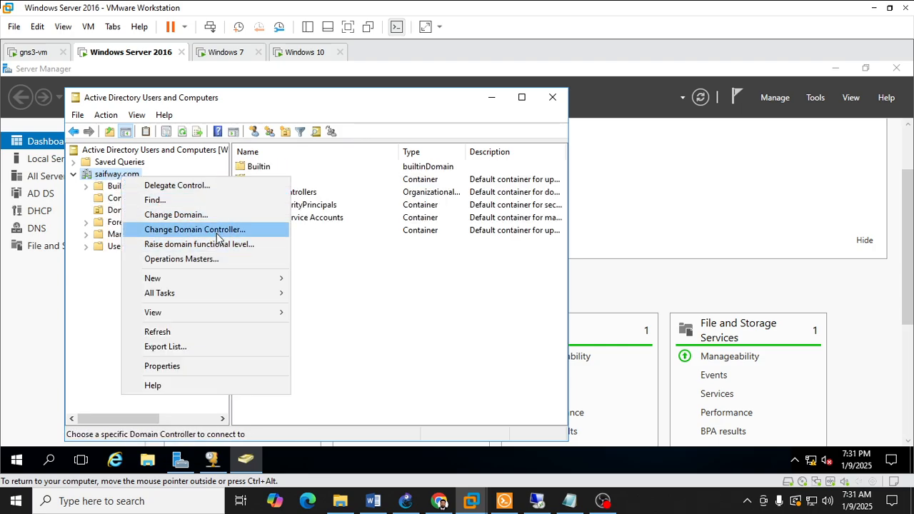
mouse_move(271, 298)
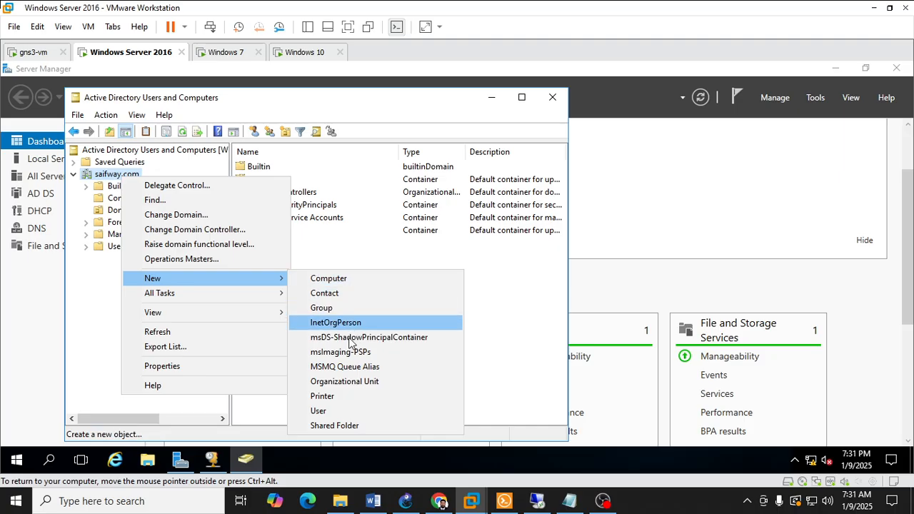
left_click(352, 385)
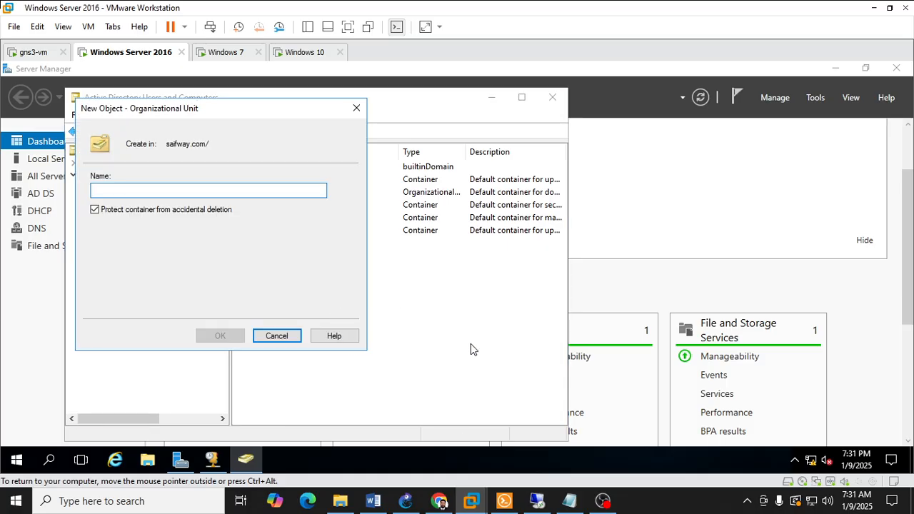
left_click(405, 501)
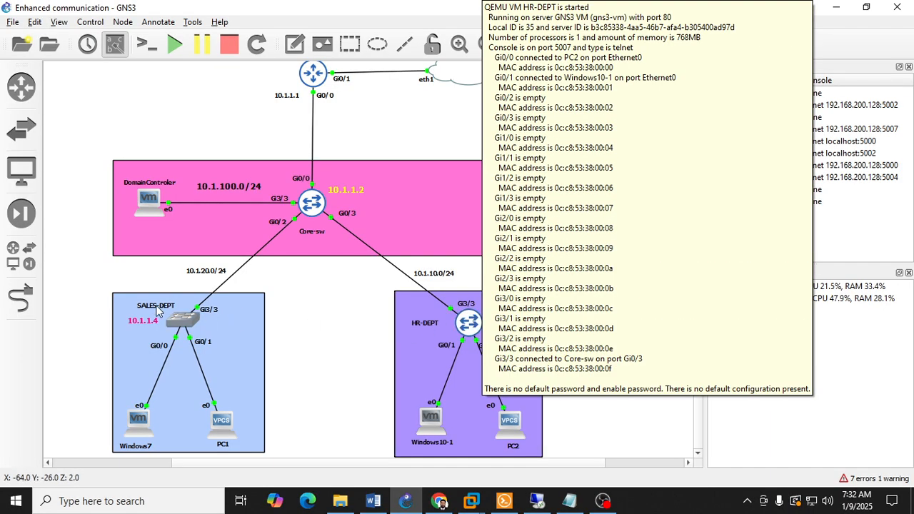
left_click(406, 498)
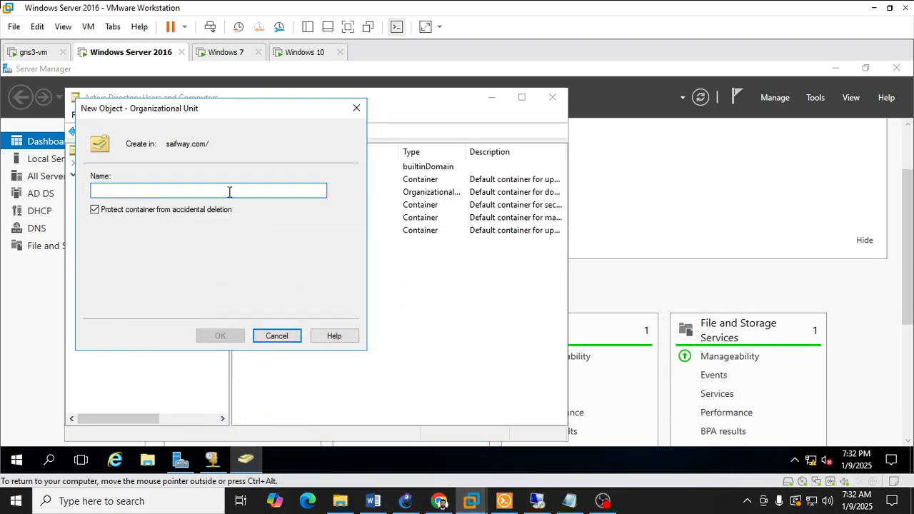
type("HR")
key("BackSpace")
key("BackSpace")
type("HR")
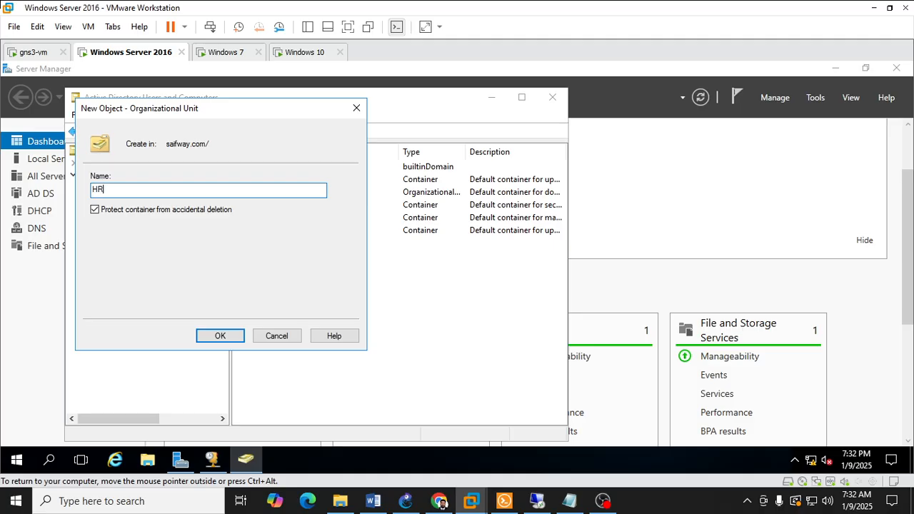
left_click(221, 335)
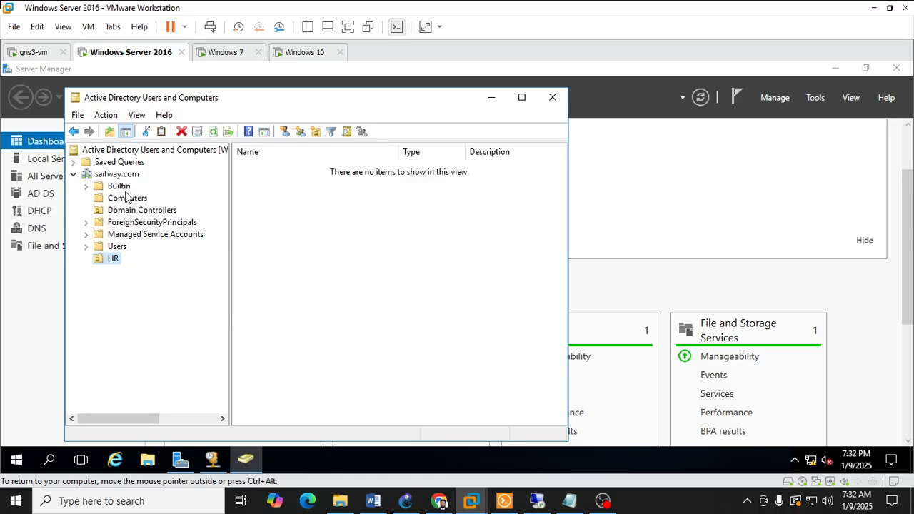
Step: Create an organizational unit named SALES directly under the saifway.com domain, keeping it protected from accidental deletion
right_click(125, 174)
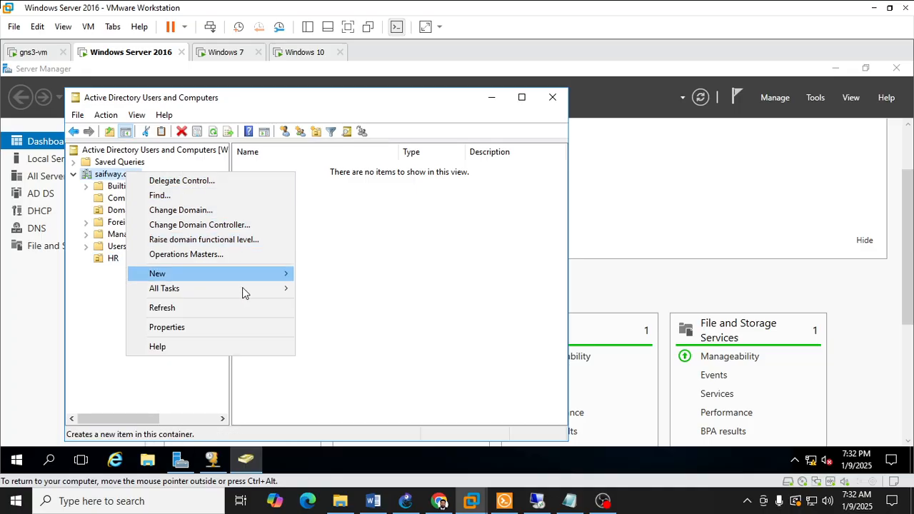
mouse_move(246, 274)
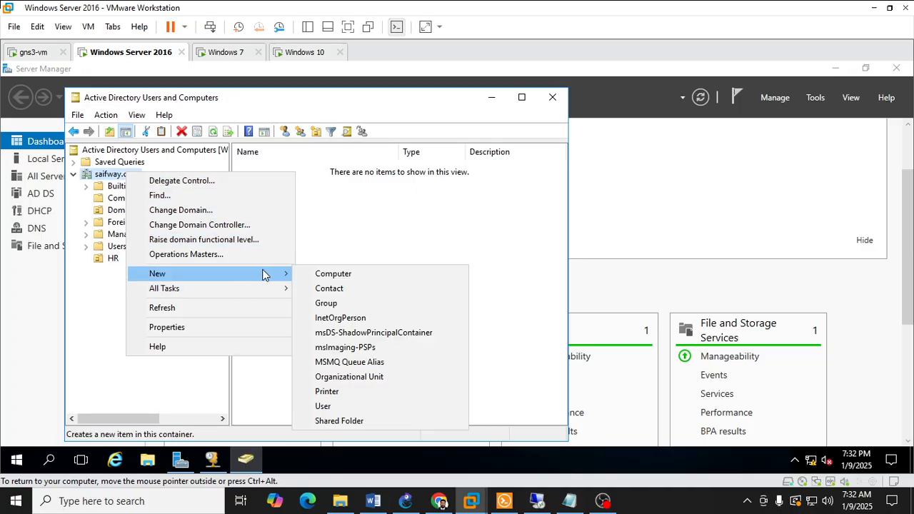
left_click(376, 374)
type("SA")
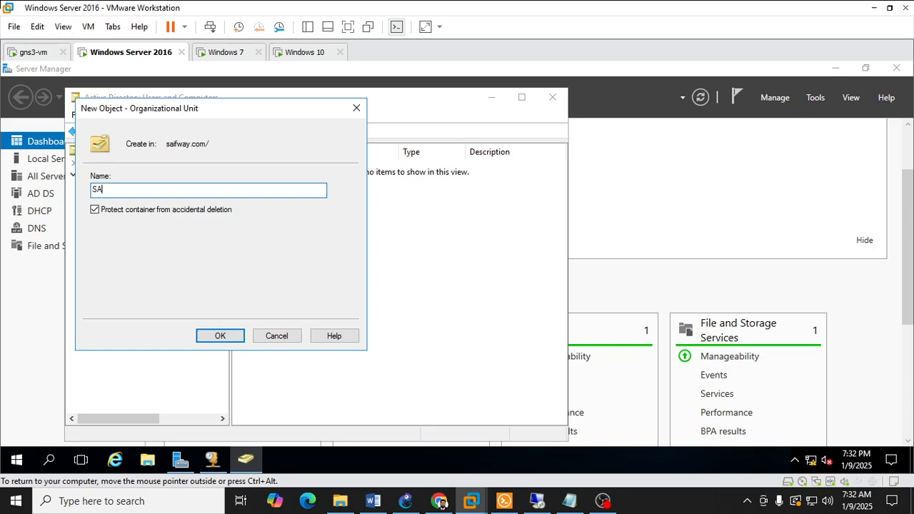
type("LES")
left_click(232, 337)
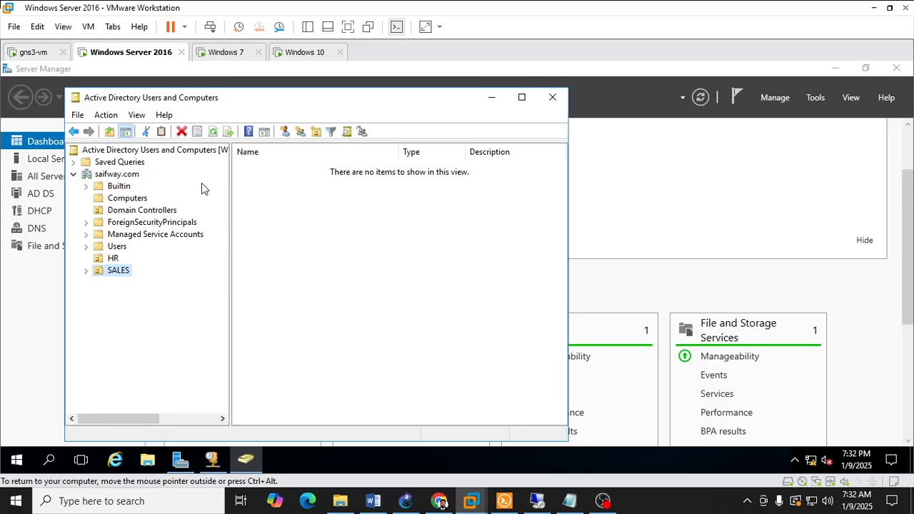
Step: Start a new user in the HR organizational unit, entering the person's first name and the user logon name in the saifway.com domain
right_click(112, 259)
mouse_move(167, 316)
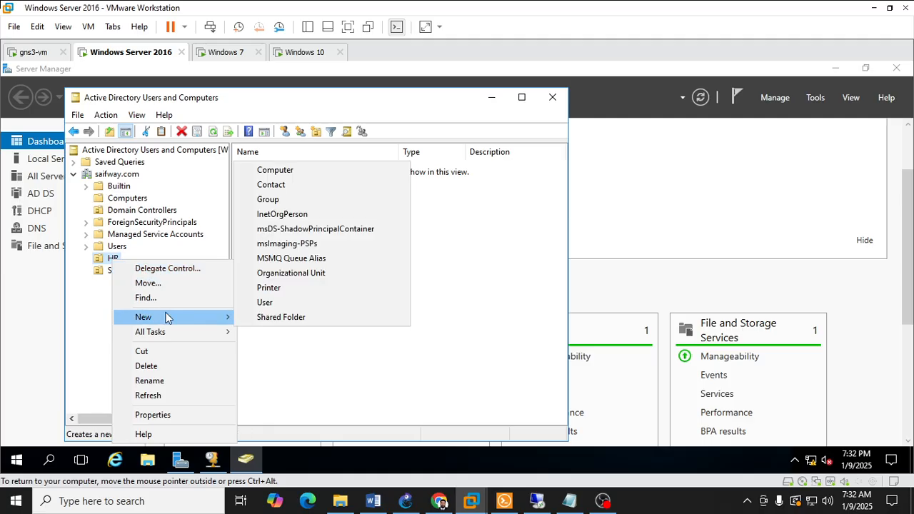
left_click(288, 305)
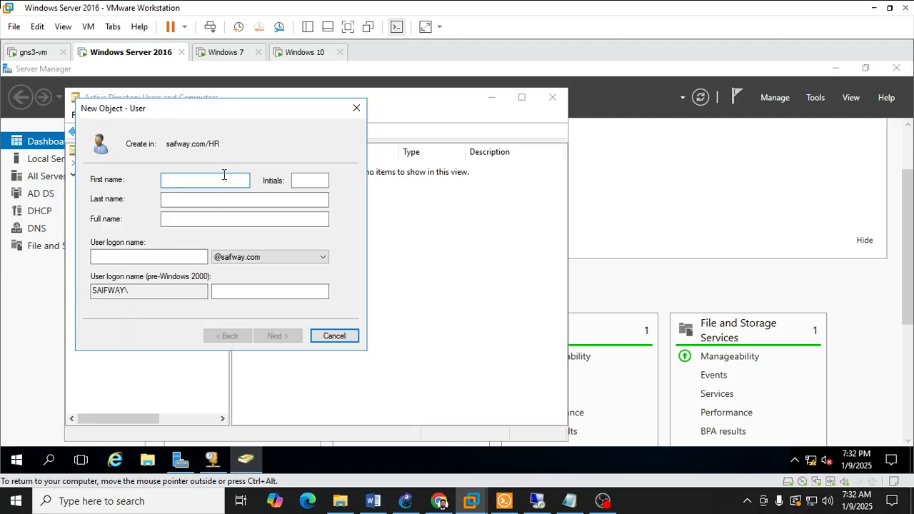
type("saif")
key("Tab")
left_click(175, 255)
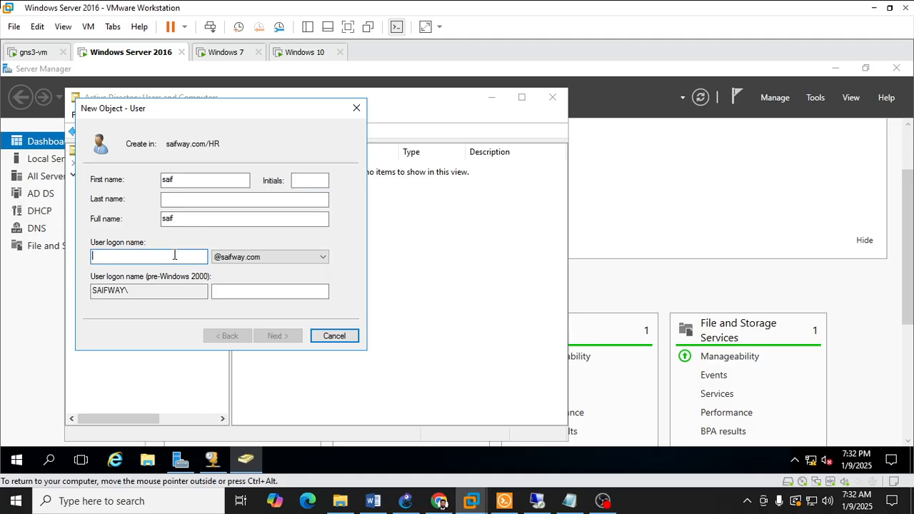
type("saif")
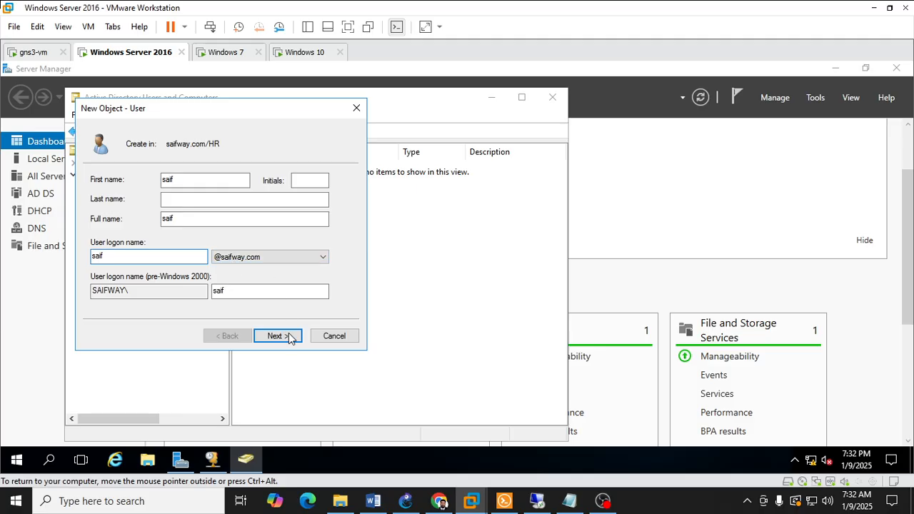
Step: Turn off the forced password change at next logon for the new HR user and make the password never expire
left_click(122, 290)
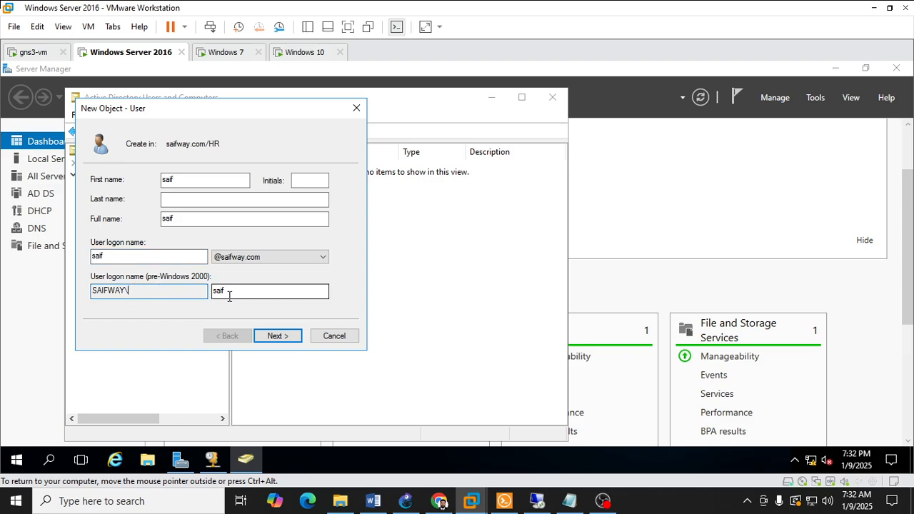
left_click(277, 336)
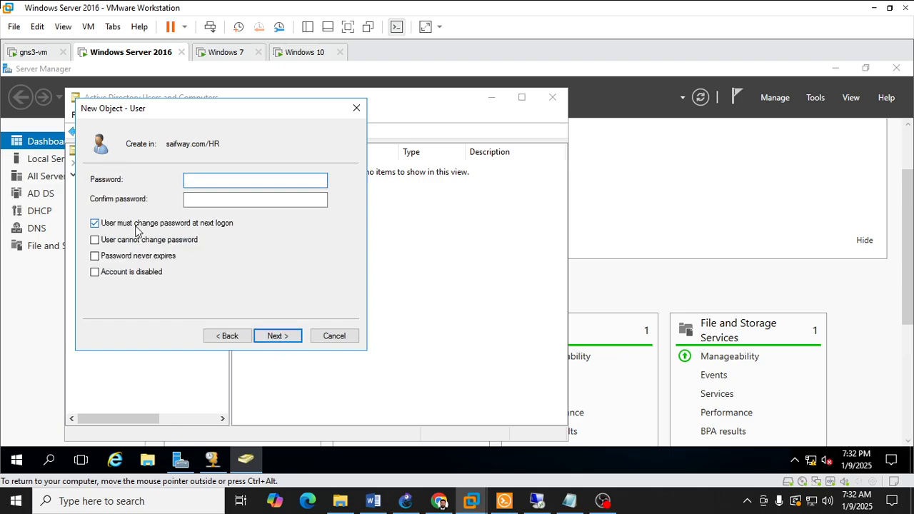
left_click(182, 224)
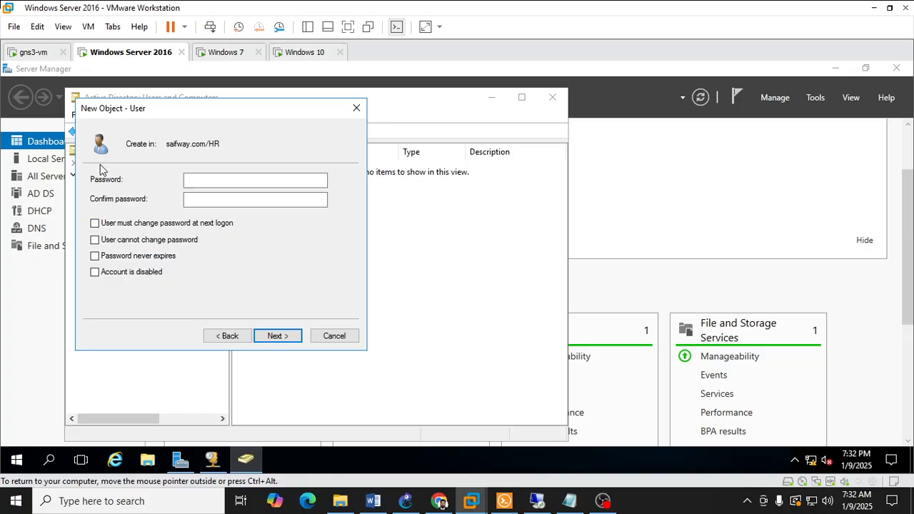
left_click(162, 244)
left_click(155, 241)
Step: Enter and confirm the account password for the new HR user and try to finish creating the account
left_click(191, 179)
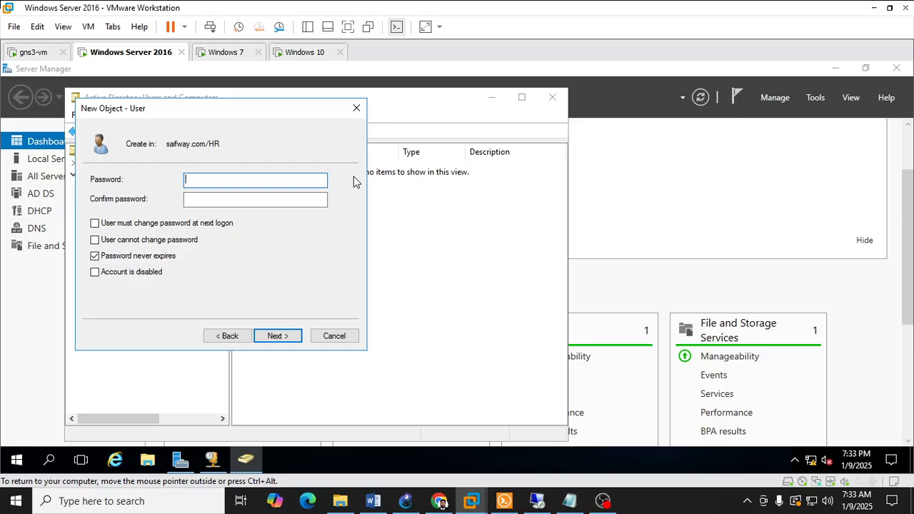
type("Pass123")
key("Tab")
type("Pa")
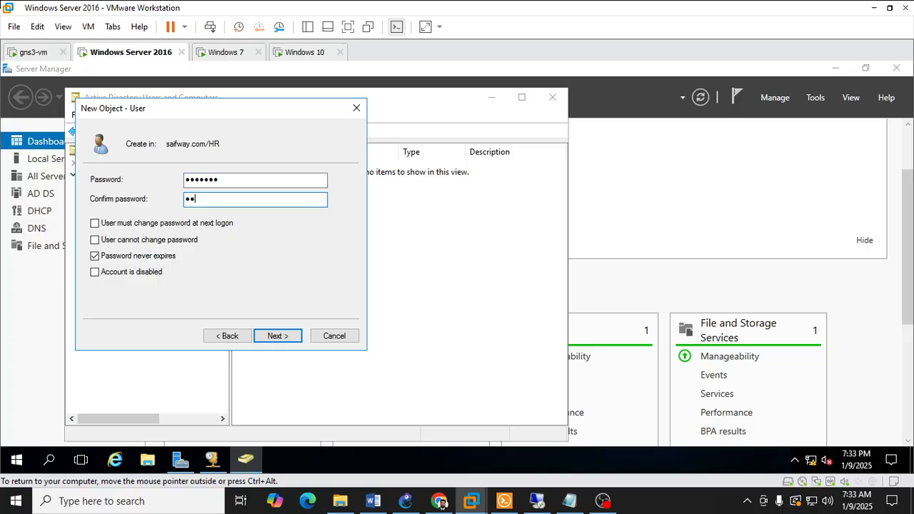
type("ss123")
left_click(281, 336)
left_click(285, 337)
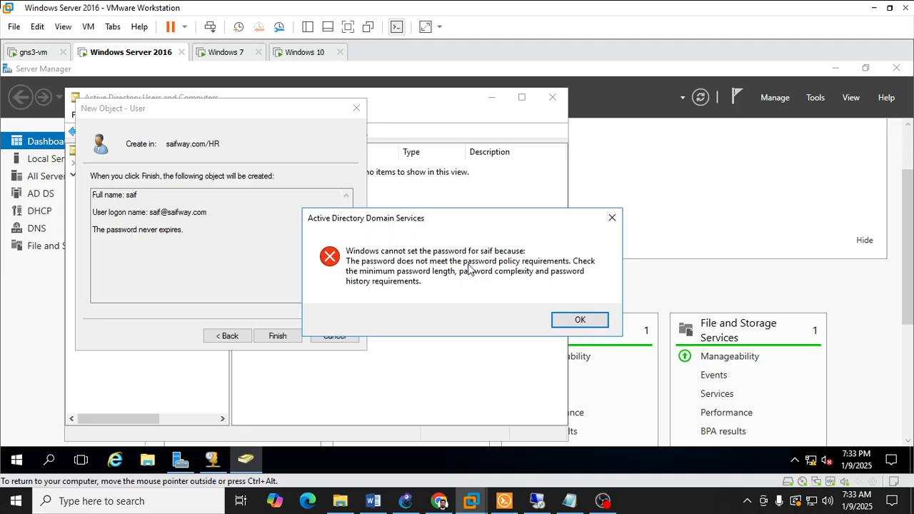
left_click(576, 320)
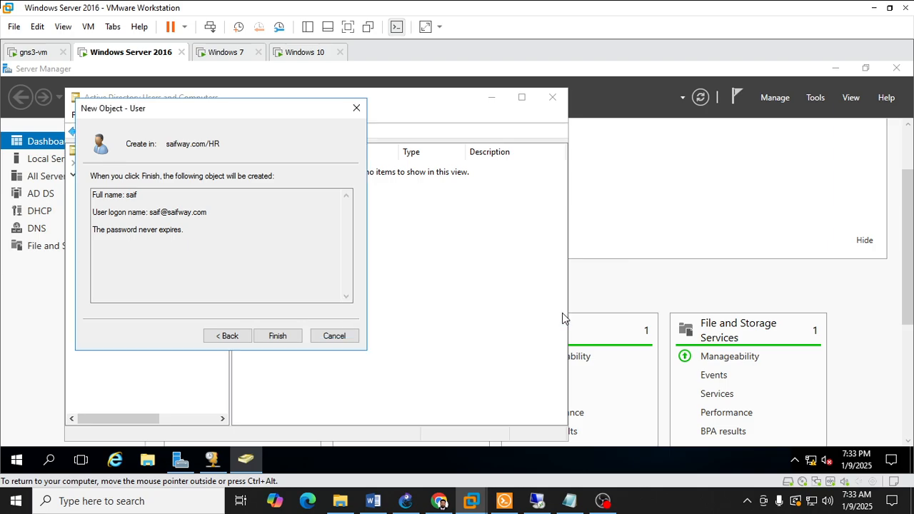
Step: Return to the password settings, replace and confirm the account password, and retry creating the HR user
left_click(236, 340)
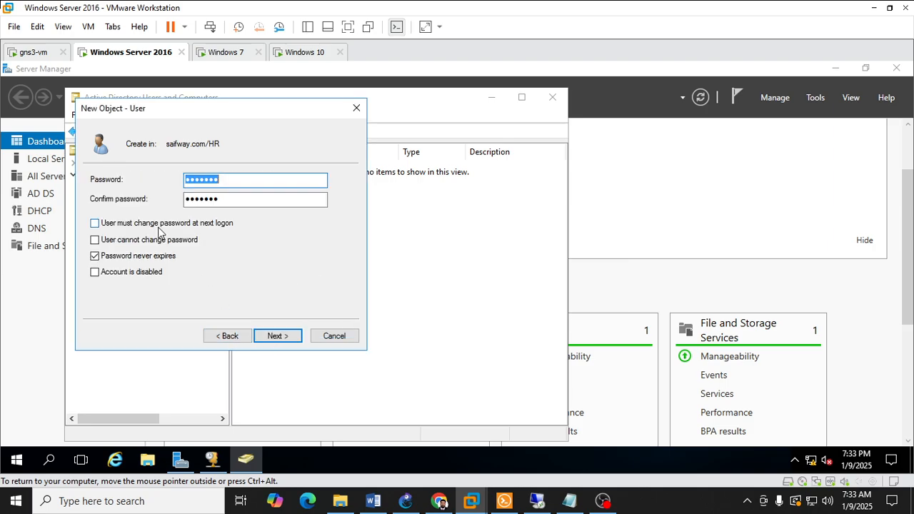
type("P")
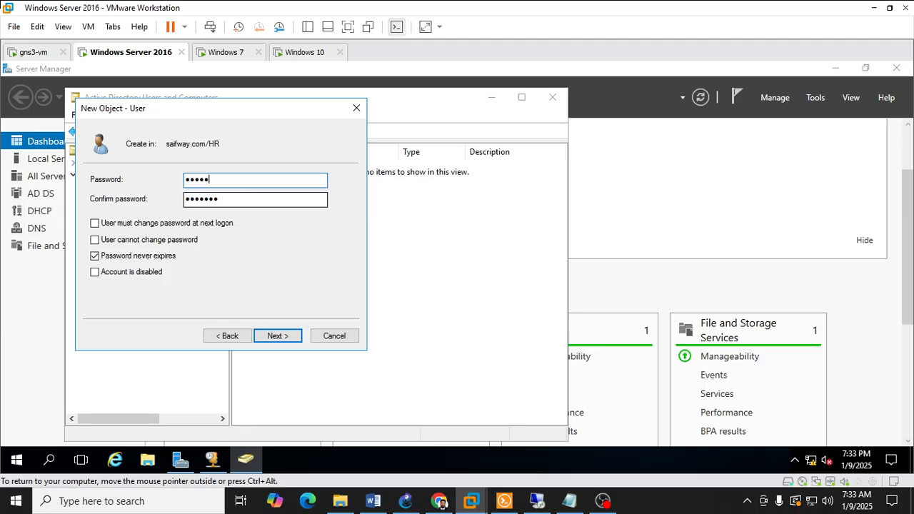
key("Tab")
type("P")
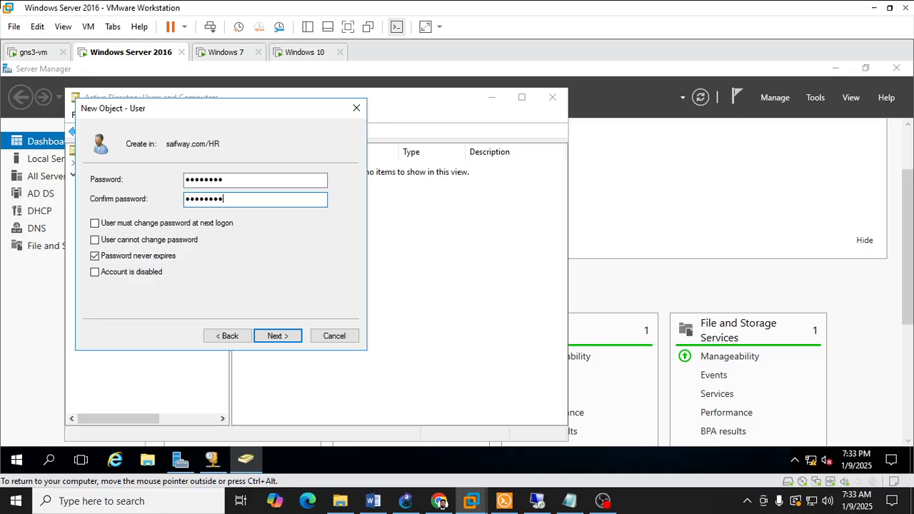
left_click(276, 336)
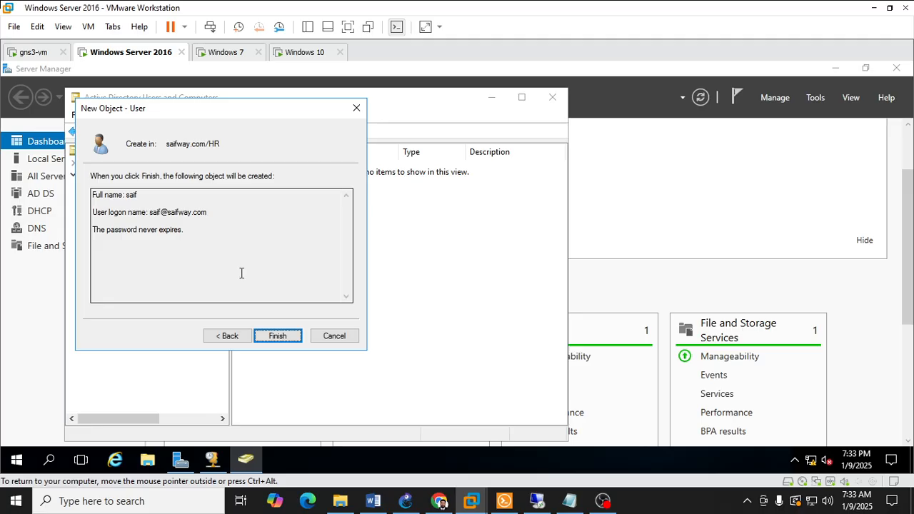
left_click(280, 339)
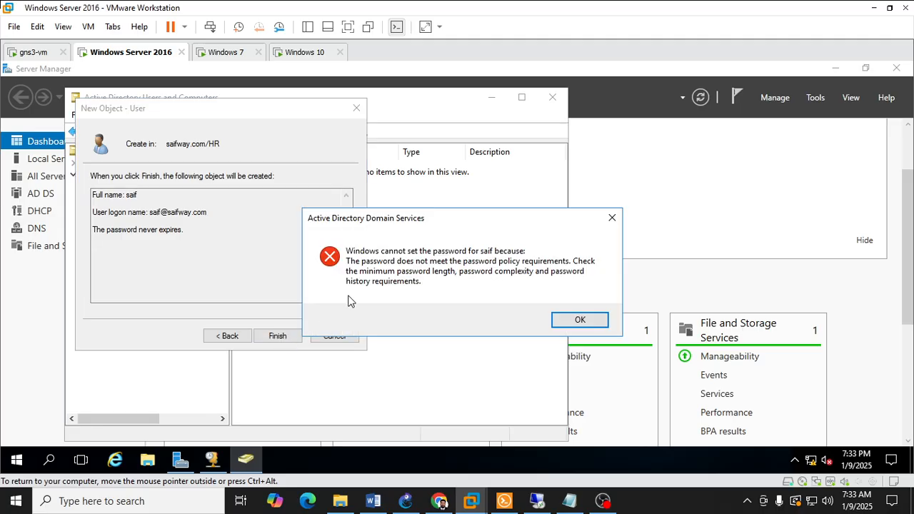
left_click(589, 325)
Step: Try creating the HR user with a third account password, entered in both the password and confirmation fields
left_click(243, 338)
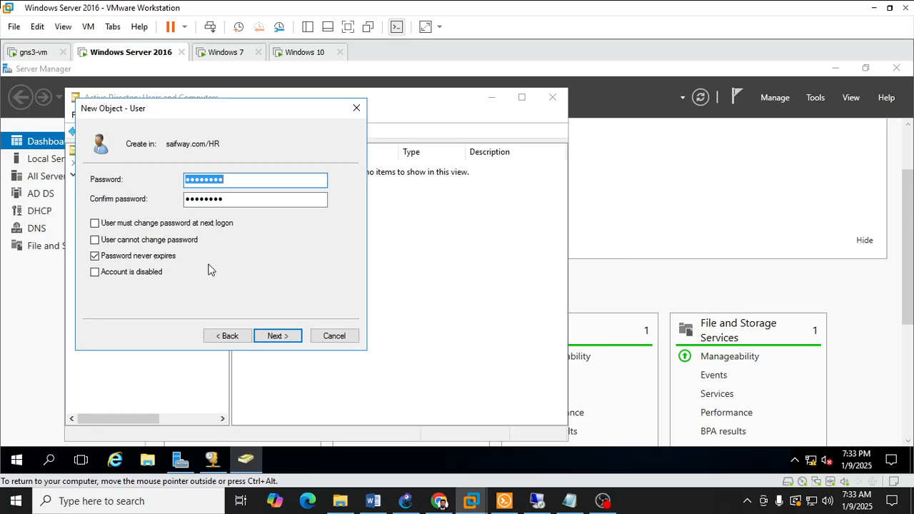
left_click_drag(232, 184, 166, 175)
type("P@ssw0r")
key("Tab")
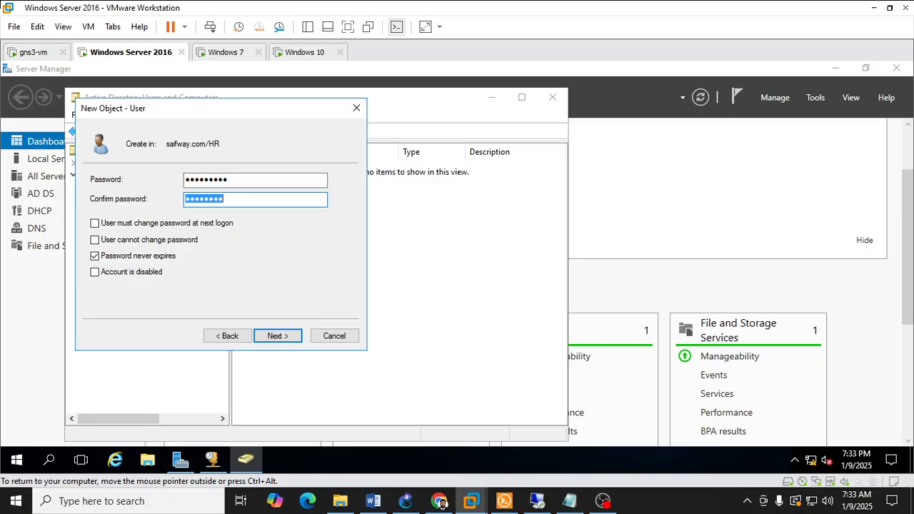
type("P@1")
key("Return")
key("Return")
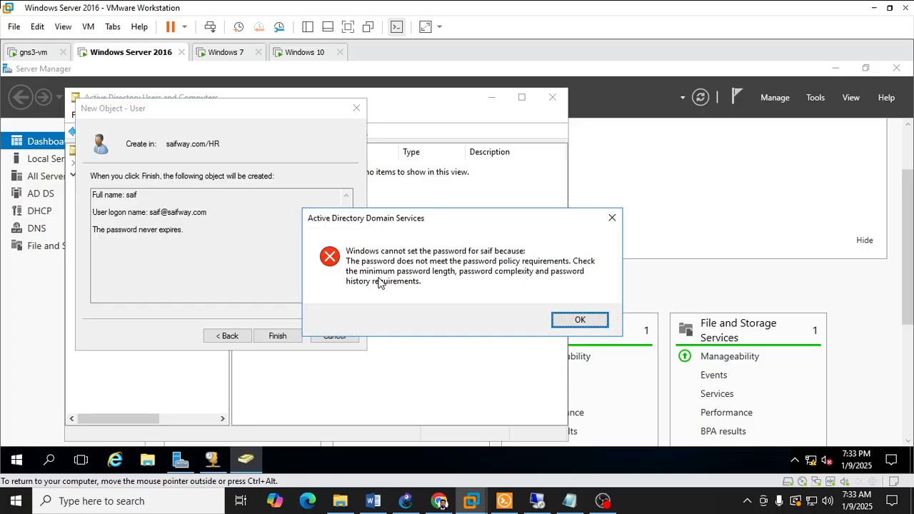
left_click(580, 320)
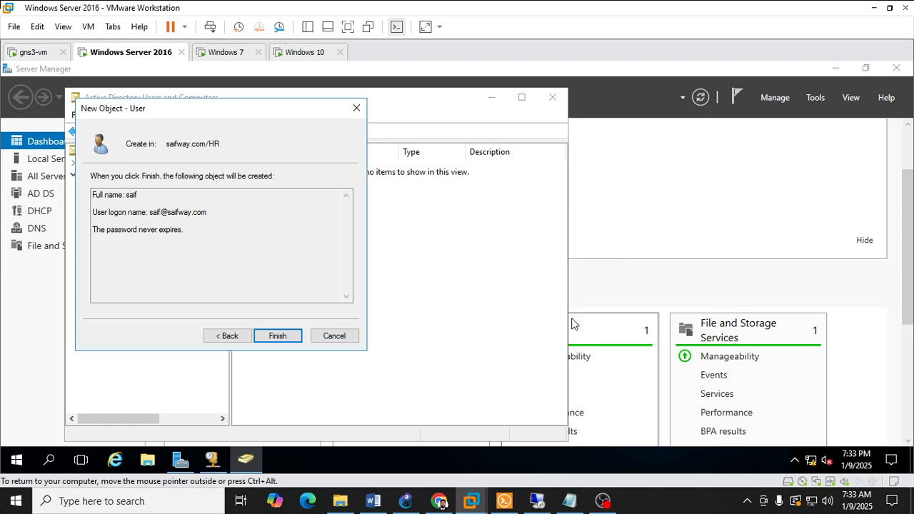
Step: Replace the account password with a longer one, confirm it, and try to create the HR user
left_click(230, 337)
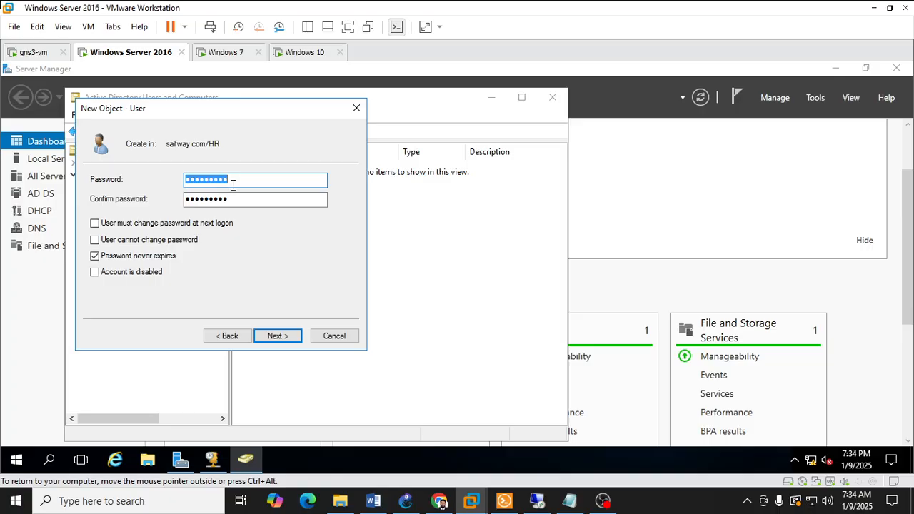
left_click_drag(233, 185, 161, 178)
left_click(190, 180)
key("BackSpace")
type("•")
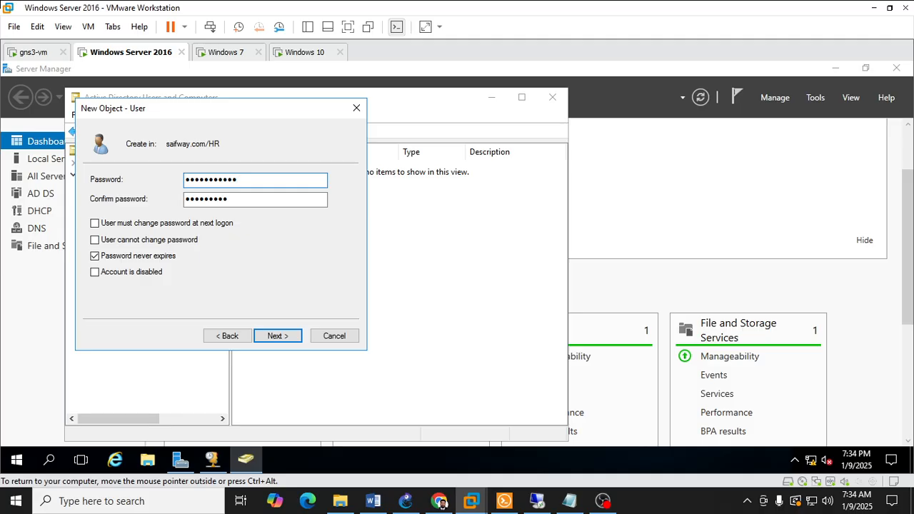
type("•")
key("Tab")
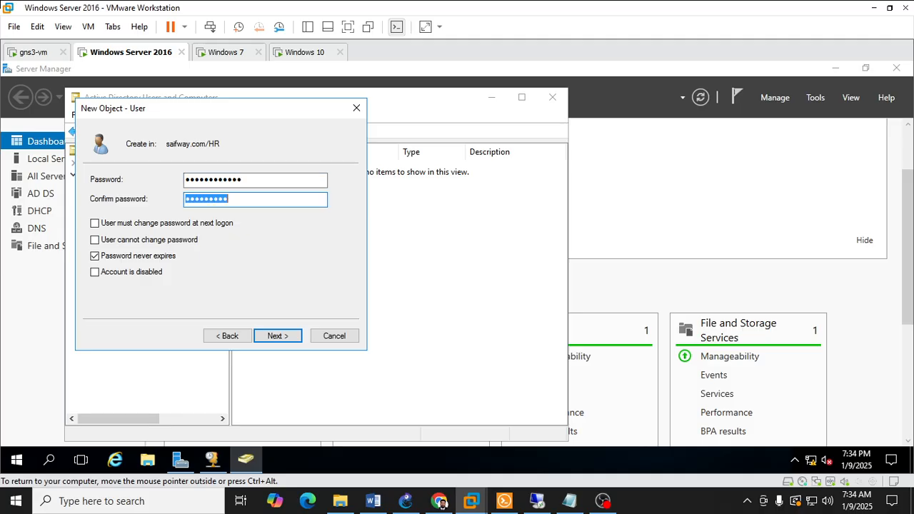
type("••")
key("Return")
key("Return")
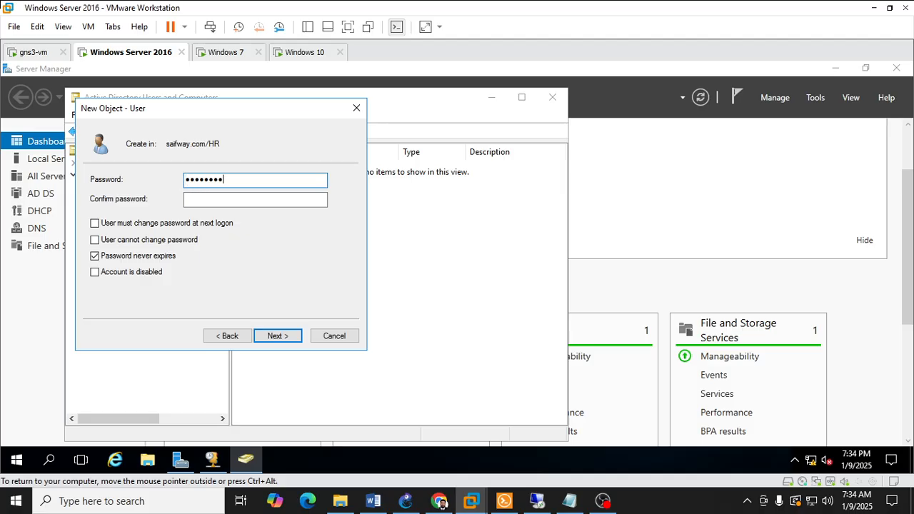
type("•")
Step: Enter and confirm another account password for the HR user and make a final attempt at creating the account
key("Tab")
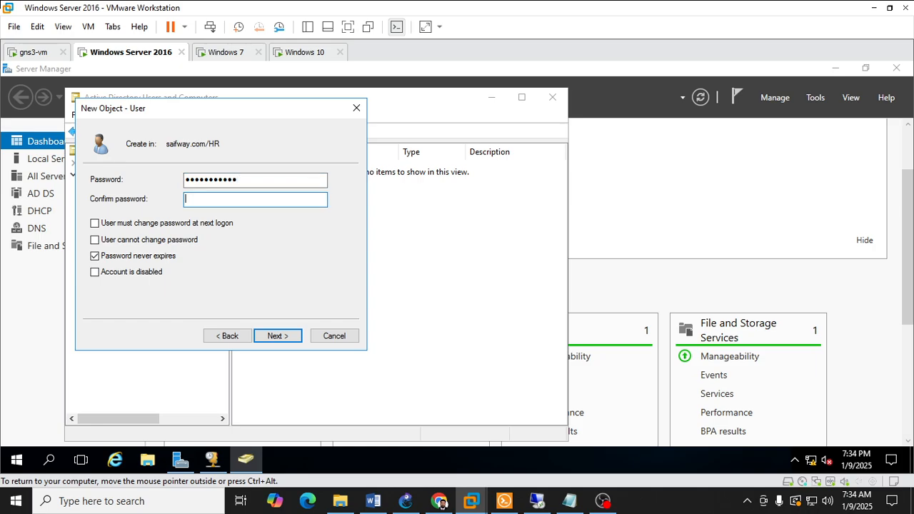
type("•••••••")
key("Return")
left_click(277, 335)
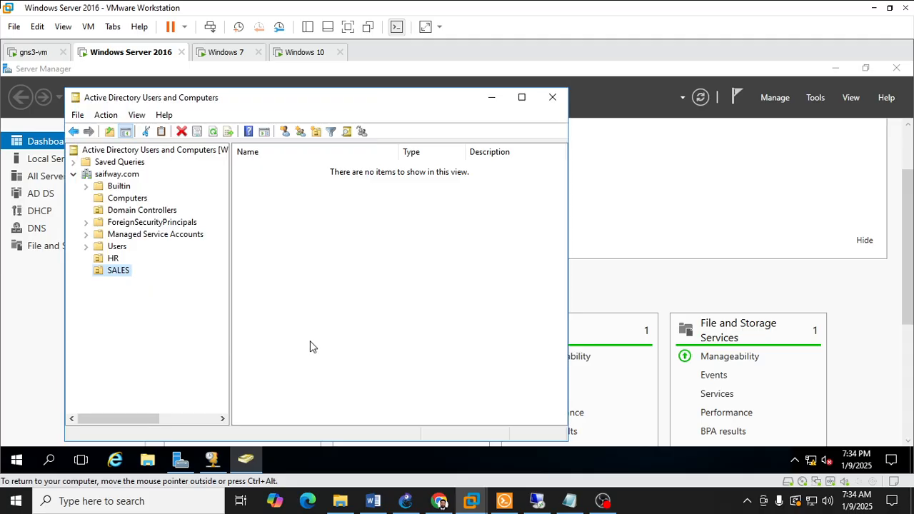
left_click(114, 258)
left_click(341, 202)
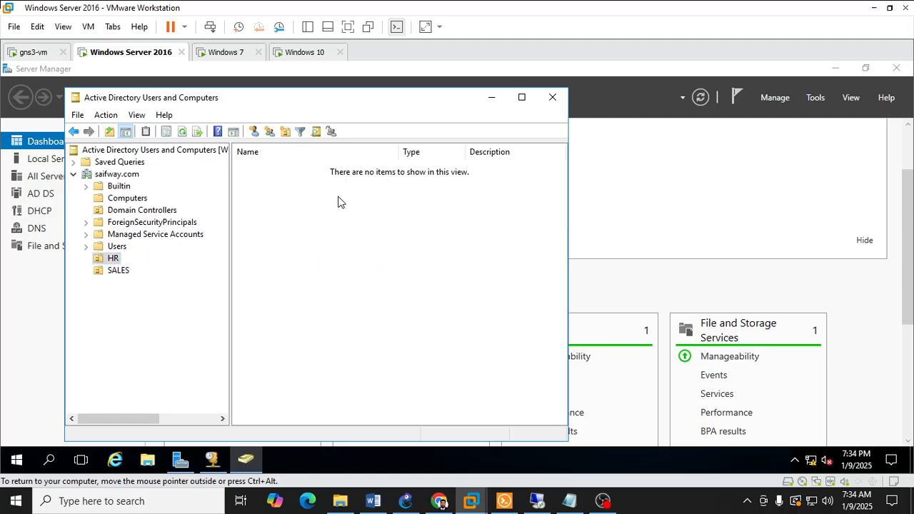
left_click(253, 134)
left_click(354, 108)
Step: Start a new user in the HR organizational unit and move the New Object dialog clear of the domain tree
left_click(113, 260)
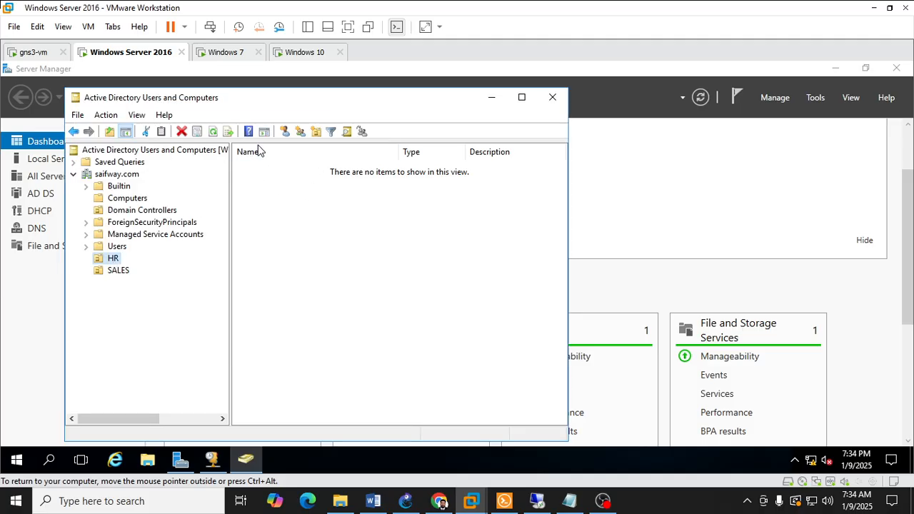
left_click(285, 132)
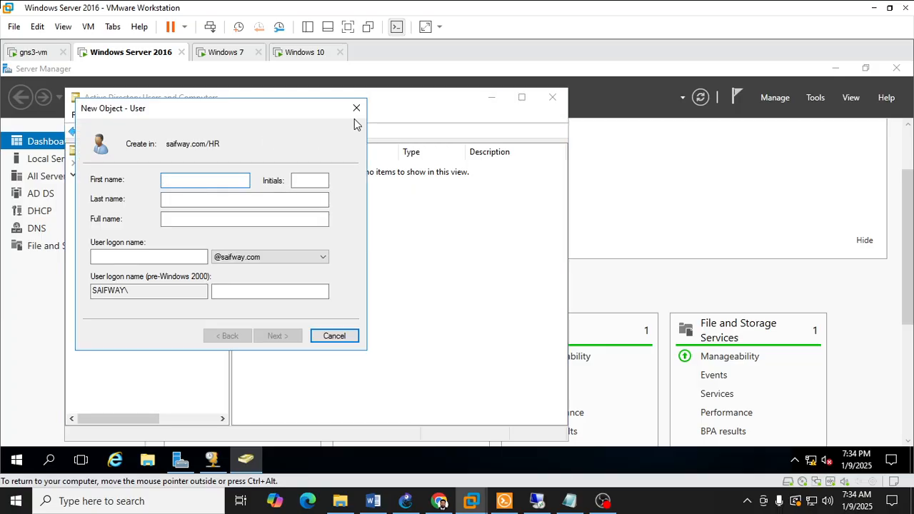
left_click_drag(298, 113, 539, 108)
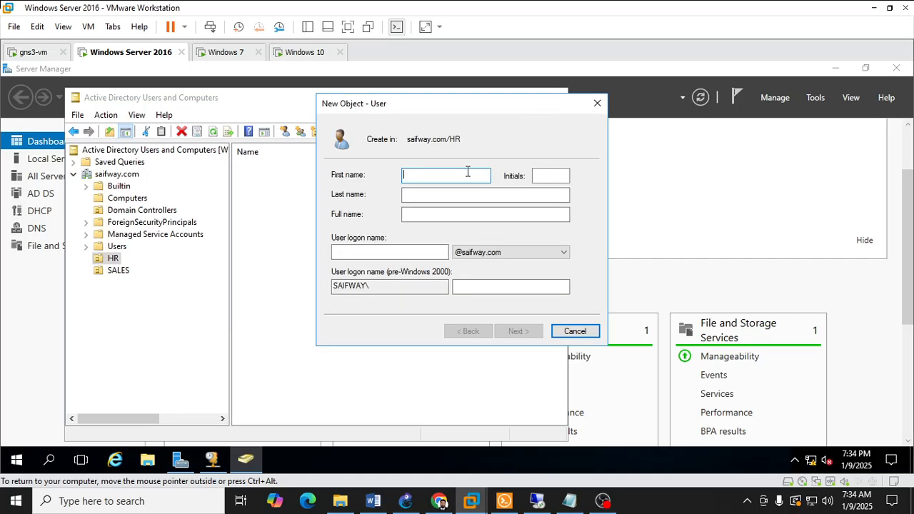
type("imran")
key("Tab")
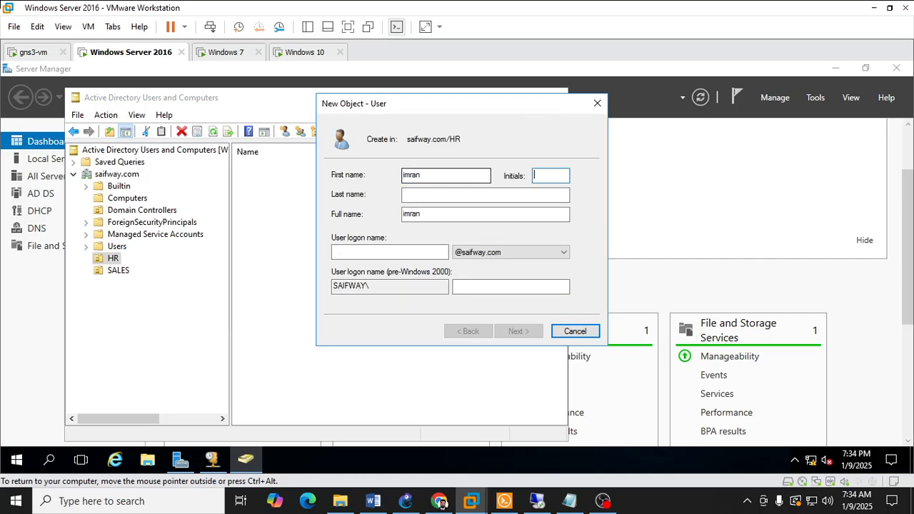
left_click(442, 172)
key("BackSpace")
key("BackSpace")
key("BackSpace")
key("BackSpace")
type("im")
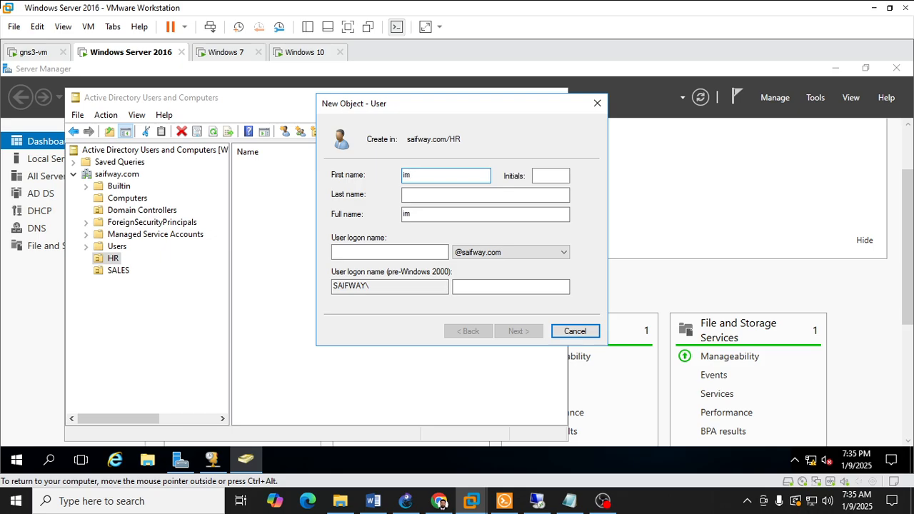
key("Tab")
key("Tab")
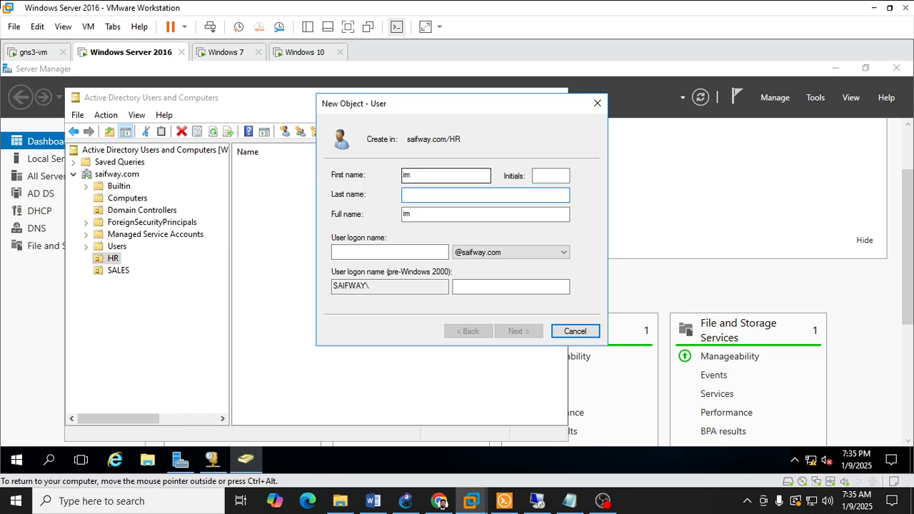
Step: Enter the new HR user's first name and saifway.com user logon name, and continue to the password settings
left_click_drag(440, 176, 361, 170)
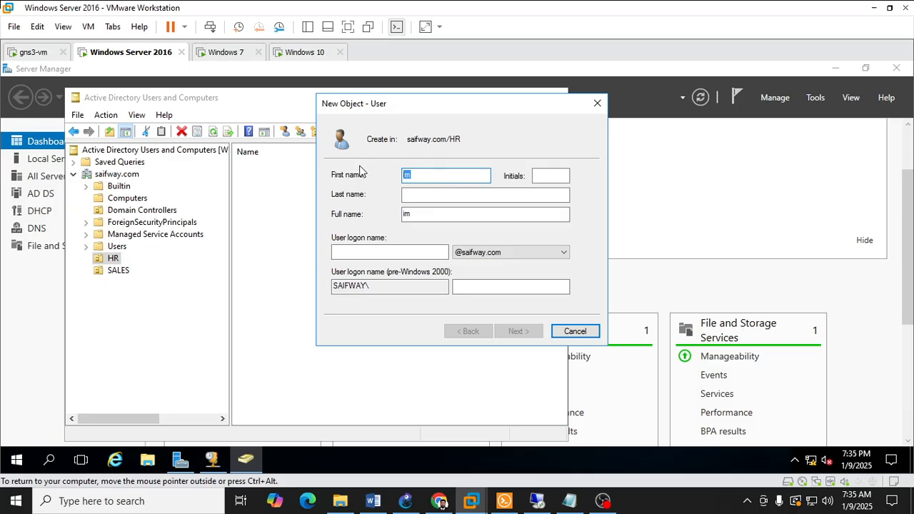
type("anas")
key("Tab")
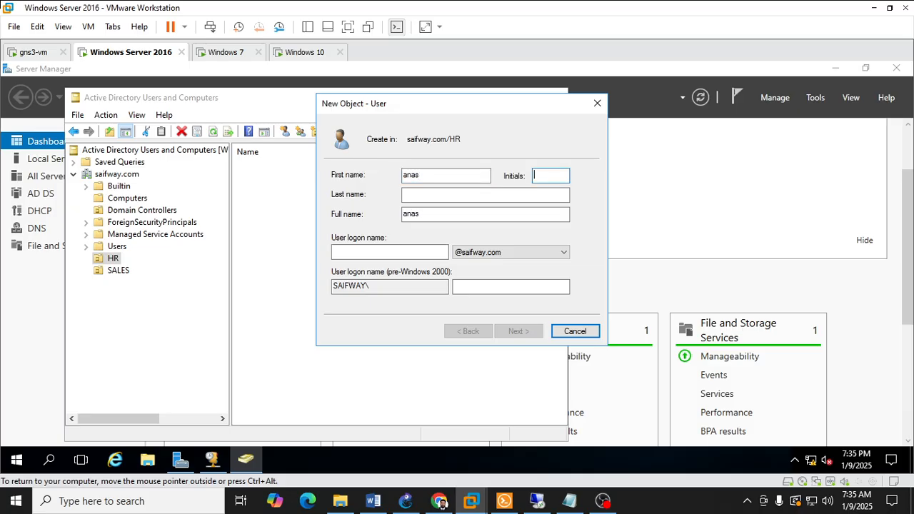
left_click(403, 254)
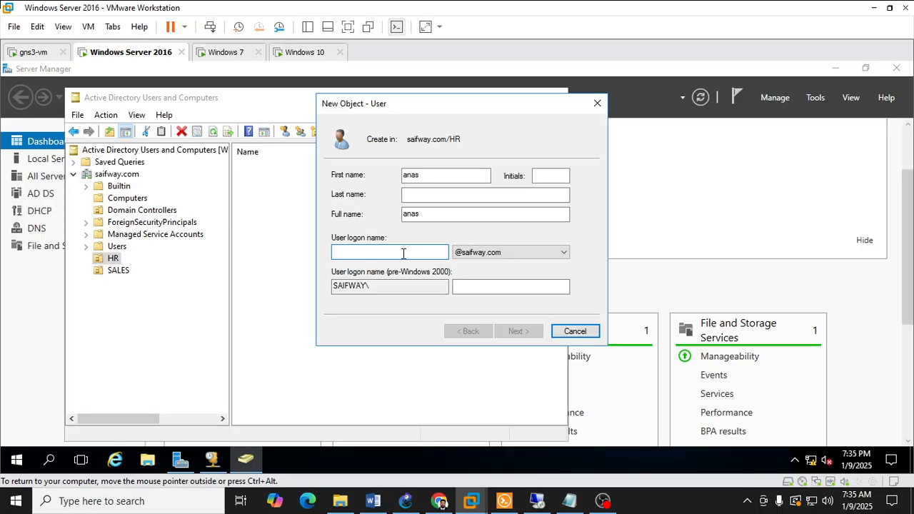
type("anas")
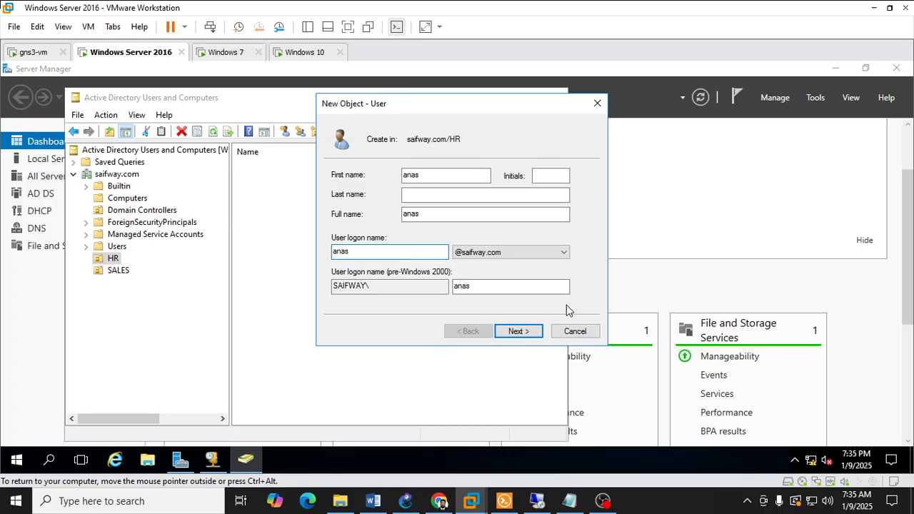
left_click(535, 331)
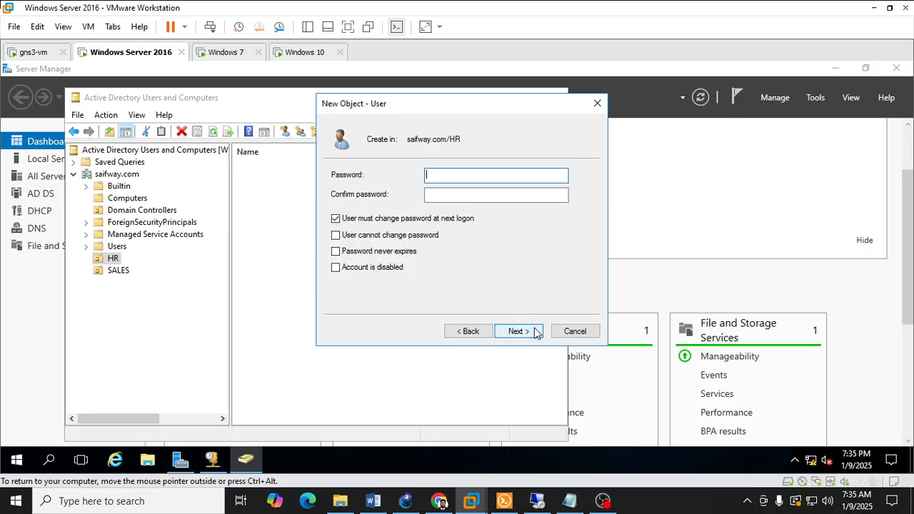
Step: Turn off the required password change at next logon and set the HR user's password to never expire
left_click(406, 238)
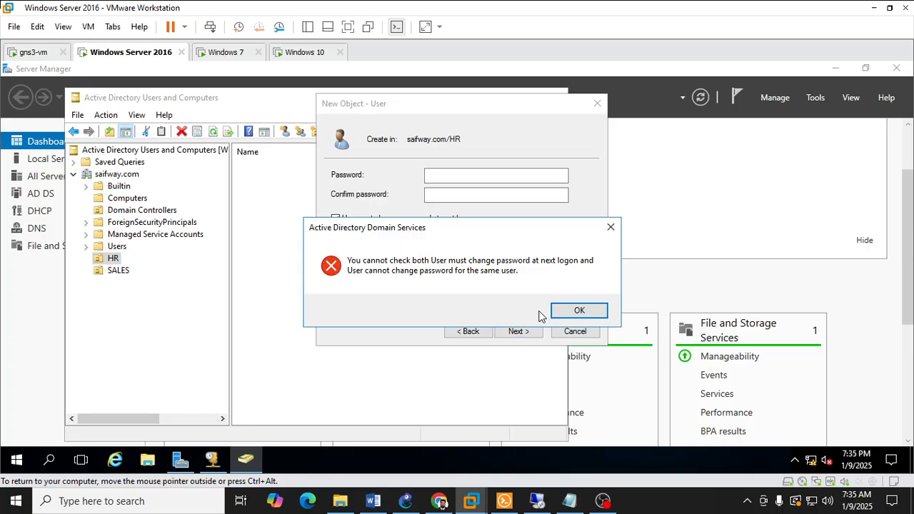
left_click(564, 314)
left_click(406, 223)
left_click(396, 251)
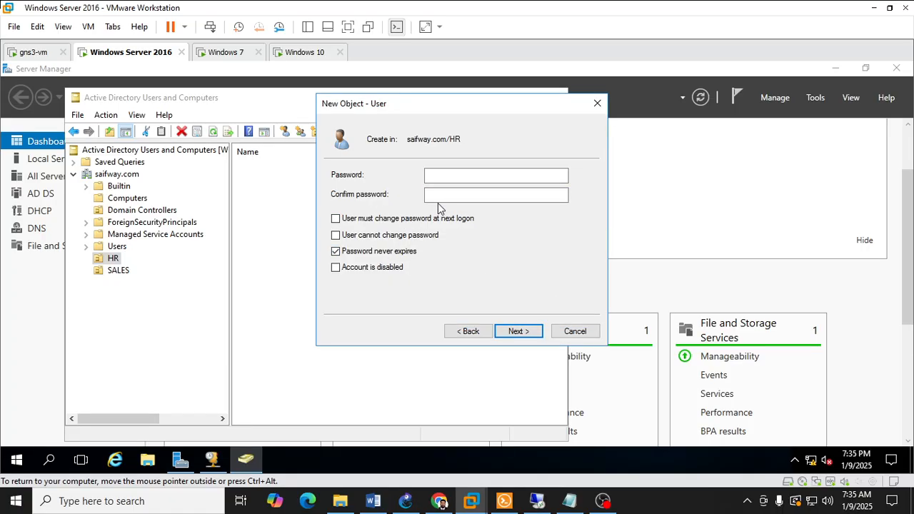
Step: Enter and confirm a password for the HR user, try to create the account, and return to the password settings
left_click(451, 177)
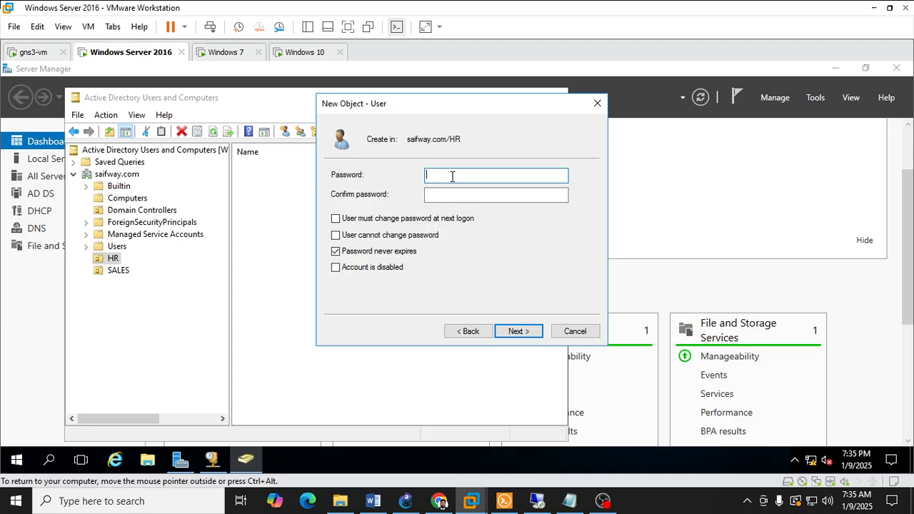
type("P@s2")
key("Tab")
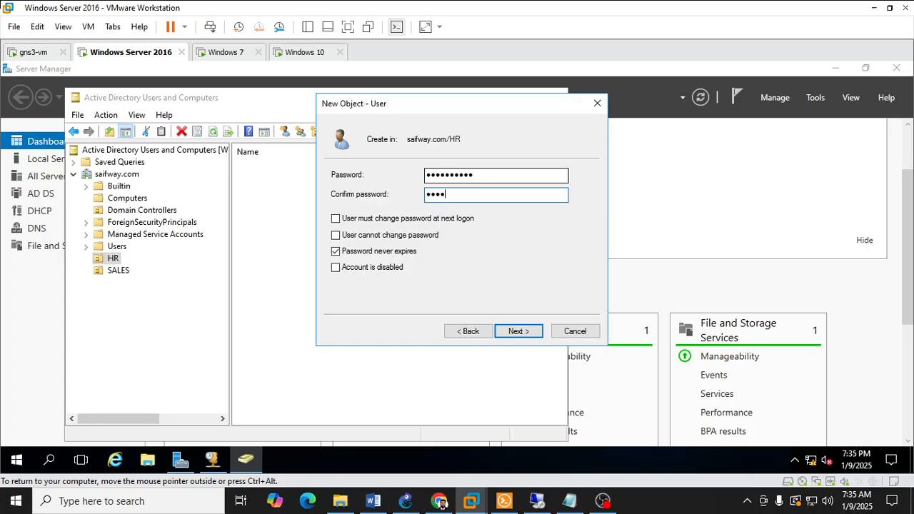
type("2")
key("Return")
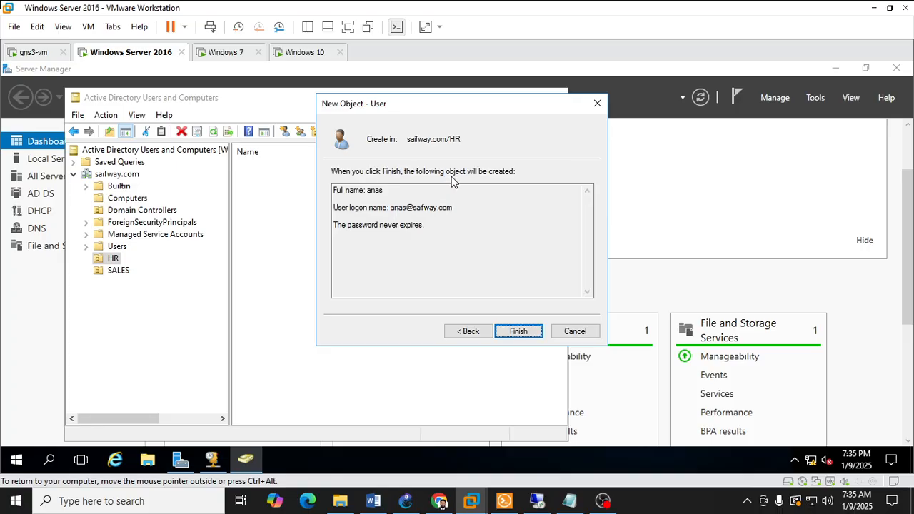
key("Return")
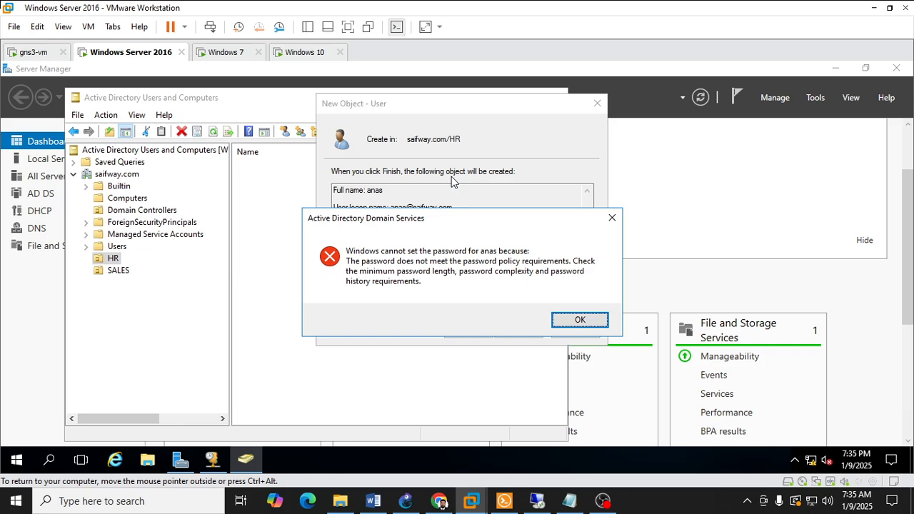
key("Return")
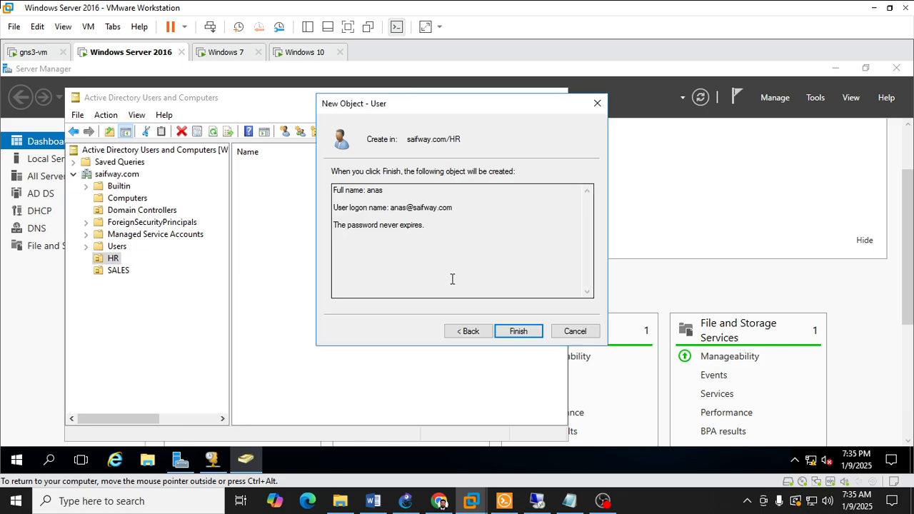
left_click(468, 332)
Step: Try requiring a password change at next logon and barring password changes, and restore the Password never expires option
left_click(354, 220)
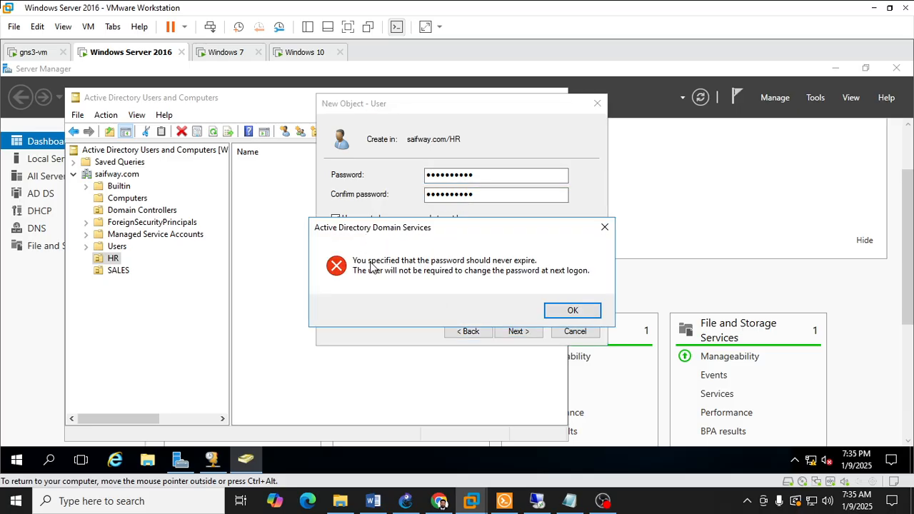
left_click(574, 314)
left_click(366, 254)
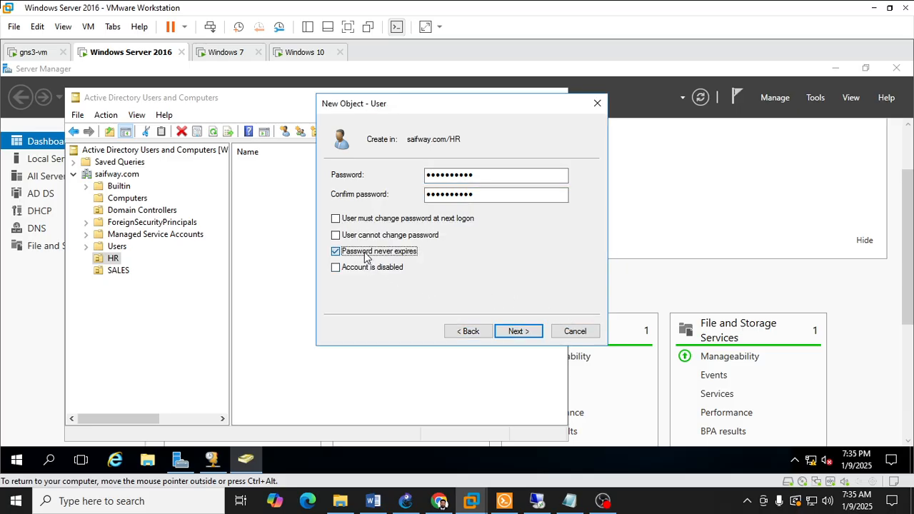
left_click(379, 222)
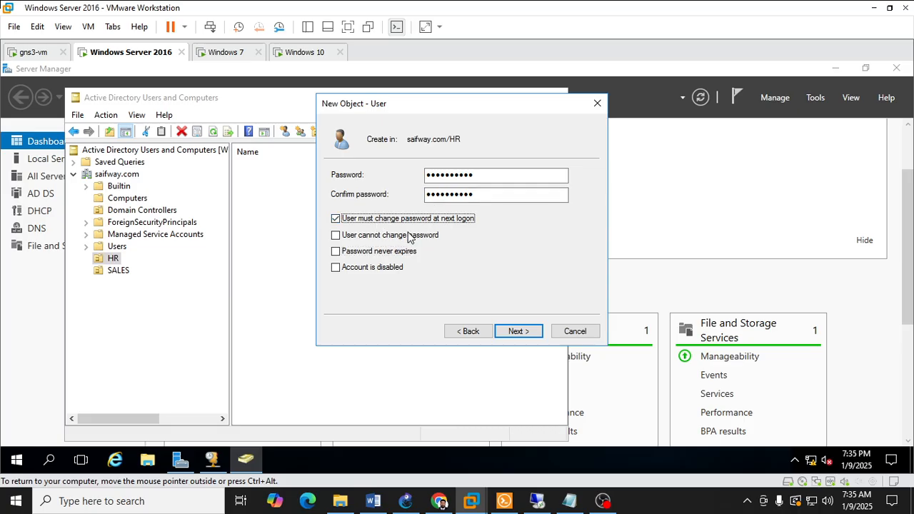
left_click(404, 237)
left_click(569, 308)
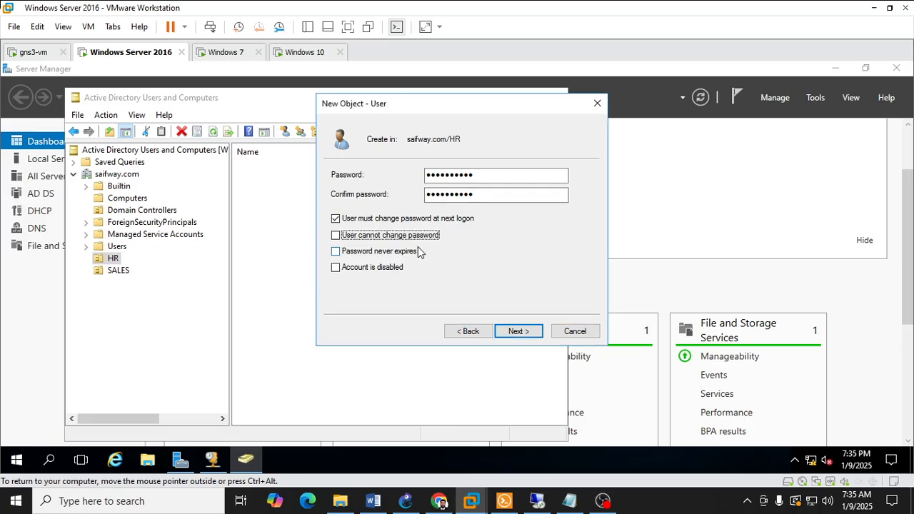
left_click(381, 220)
left_click(372, 254)
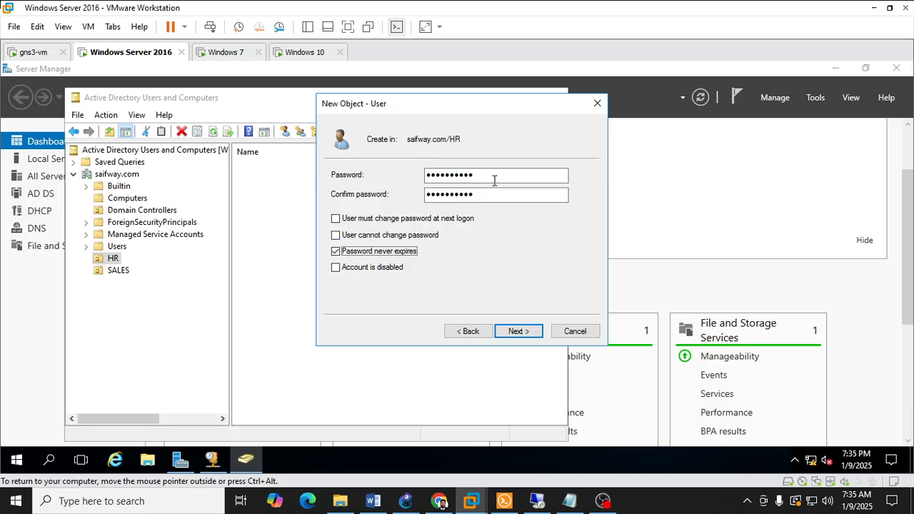
Step: Replace and confirm the HR user's account password and finish creating the account
left_click_drag(493, 177, 381, 170)
type("P")
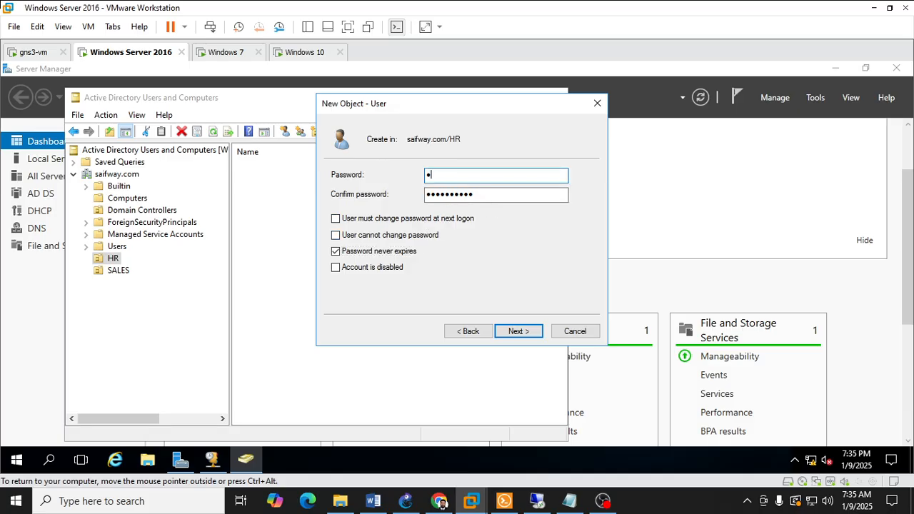
type("••")
key("Tab")
type("P")
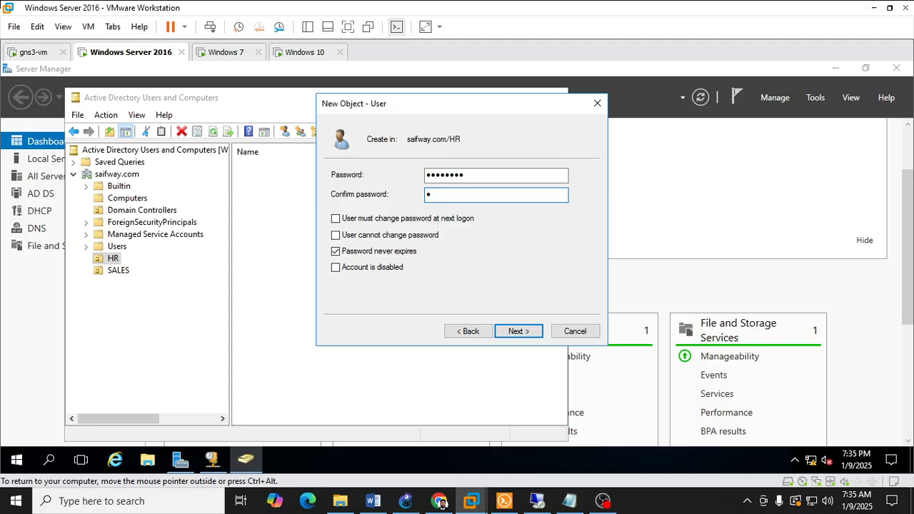
type("@ssw0rd")
key("Return")
key("Return")
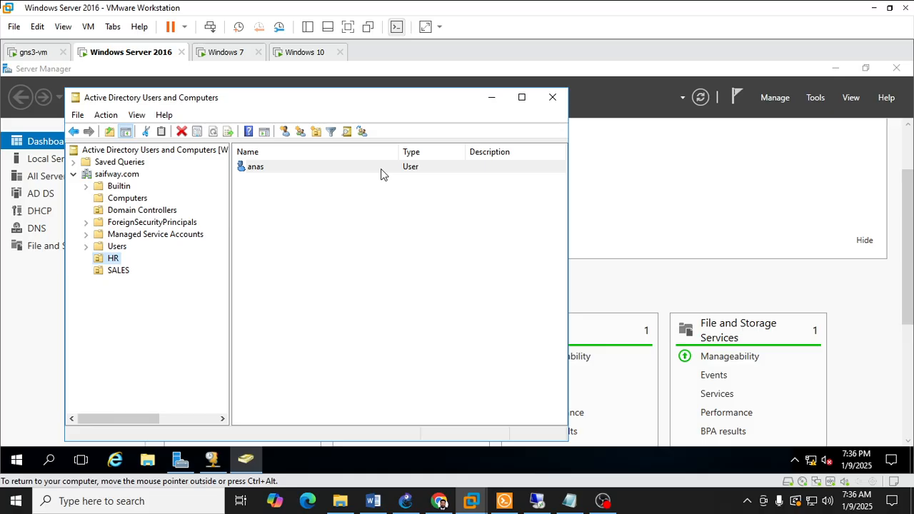
left_click(345, 171)
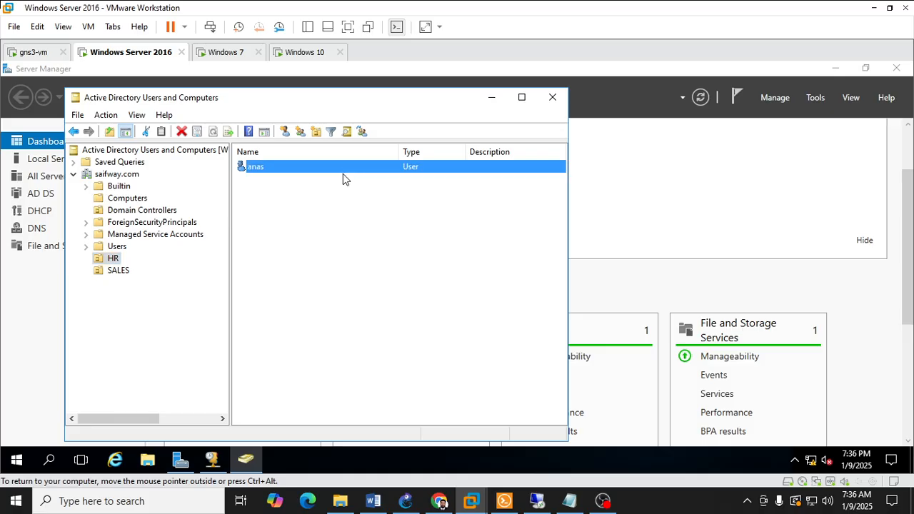
Step: Start a new user in the SALES organizational unit with a first name and saifway.com user logon name, and continue to the password settings
left_click(119, 271)
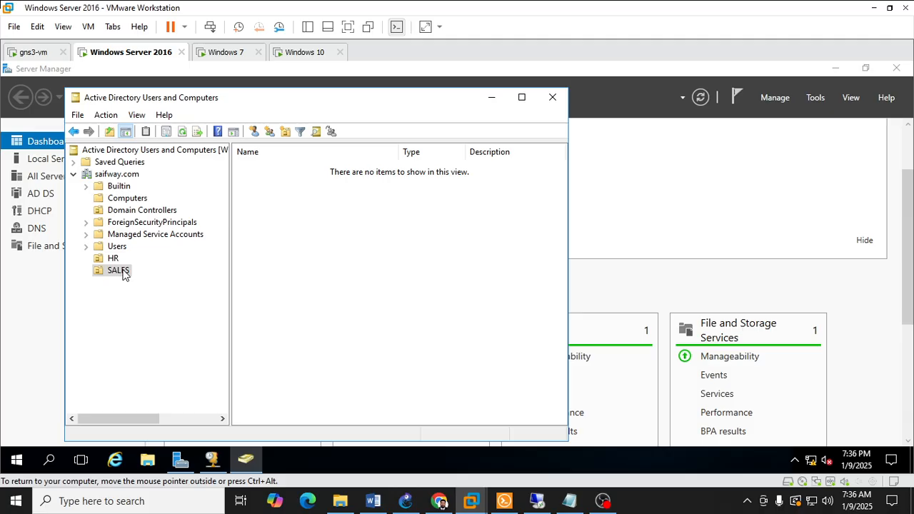
right_click(120, 271)
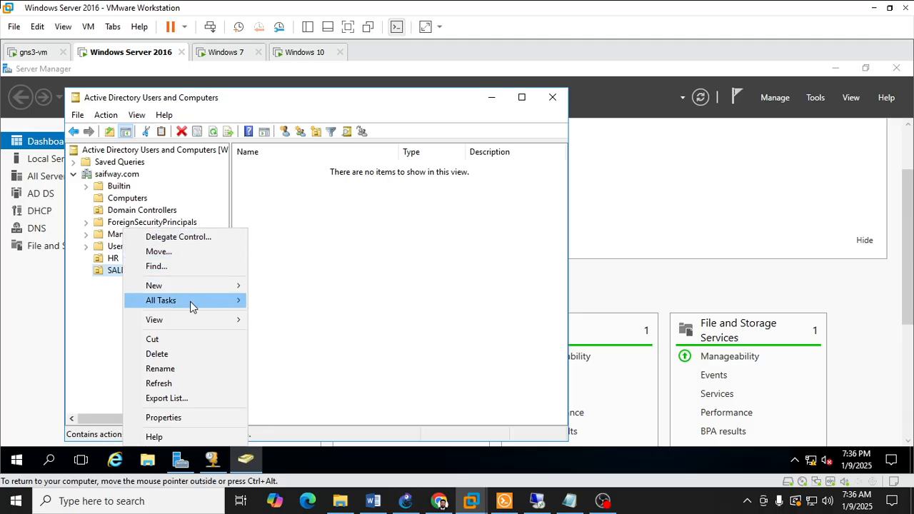
mouse_move(198, 288)
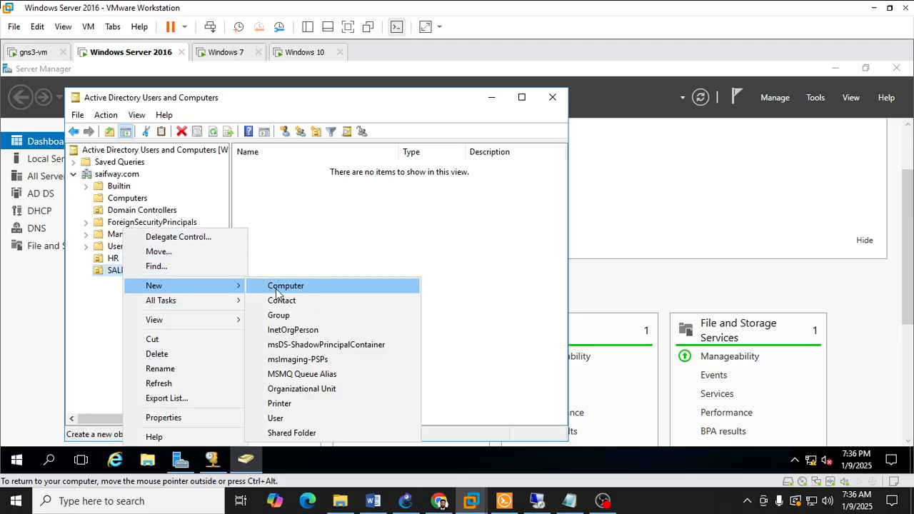
left_click(312, 419)
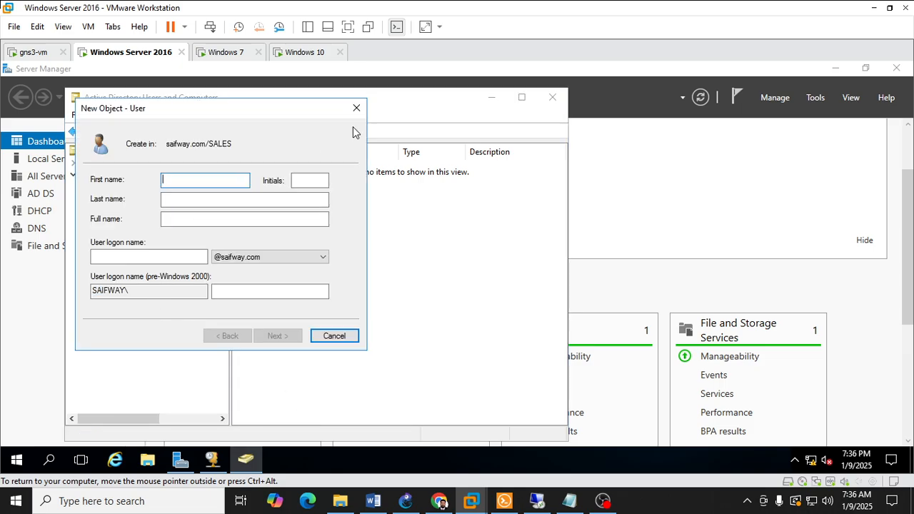
type("anees")
key("Tab")
key("Tab")
key("Tab")
key("Tab")
type("anee")
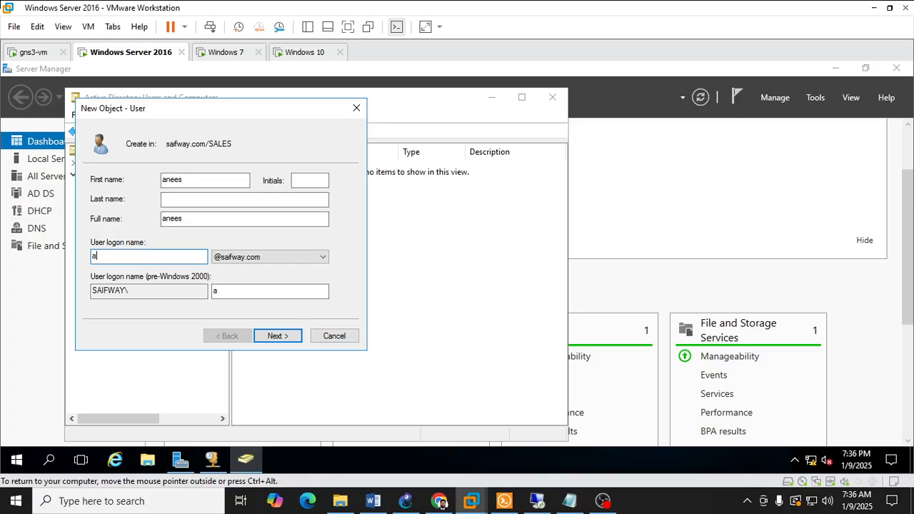
type("s")
left_click(291, 336)
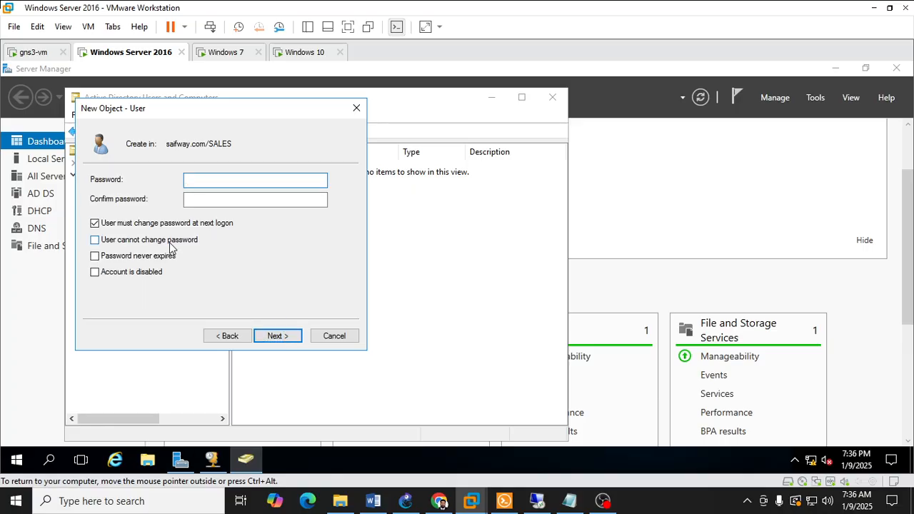
Step: Set the SALES user's password to never expire, enter and confirm the account password, and finish creating the account
left_click(160, 256)
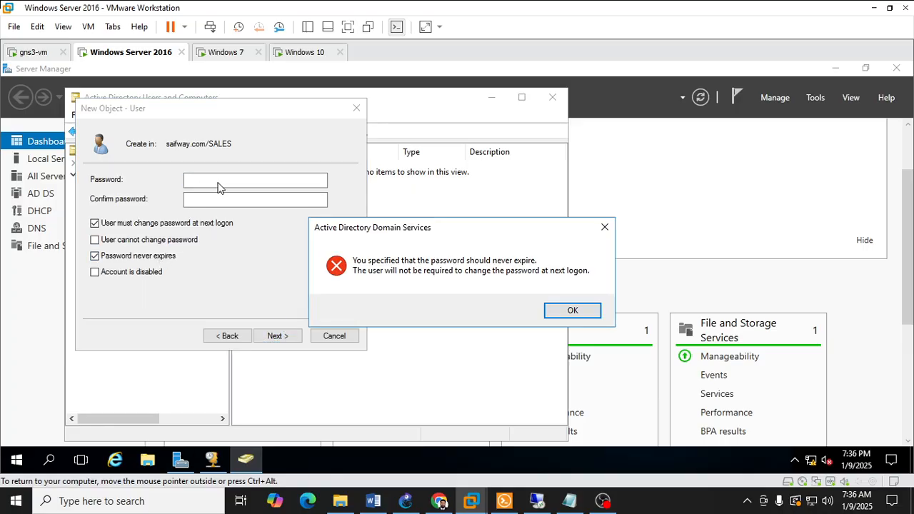
left_click(559, 310)
left_click(303, 182)
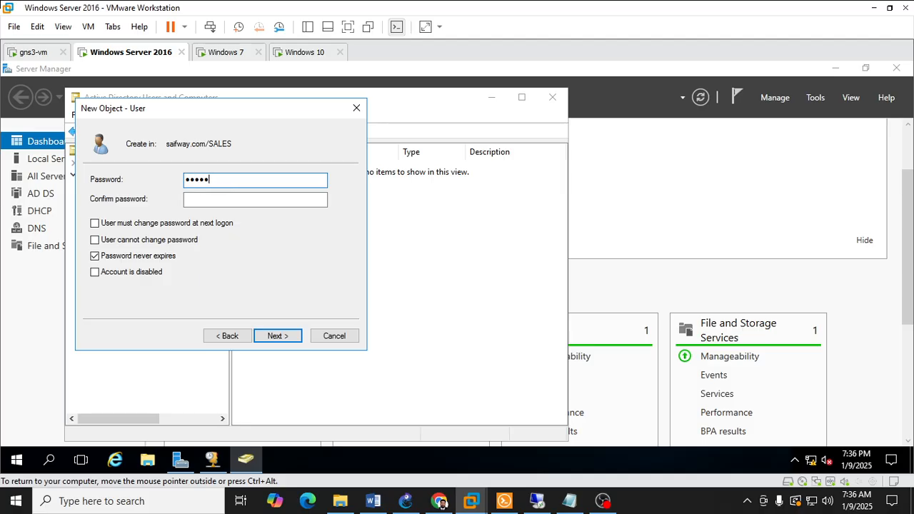
type("••••••••")
key("Tab")
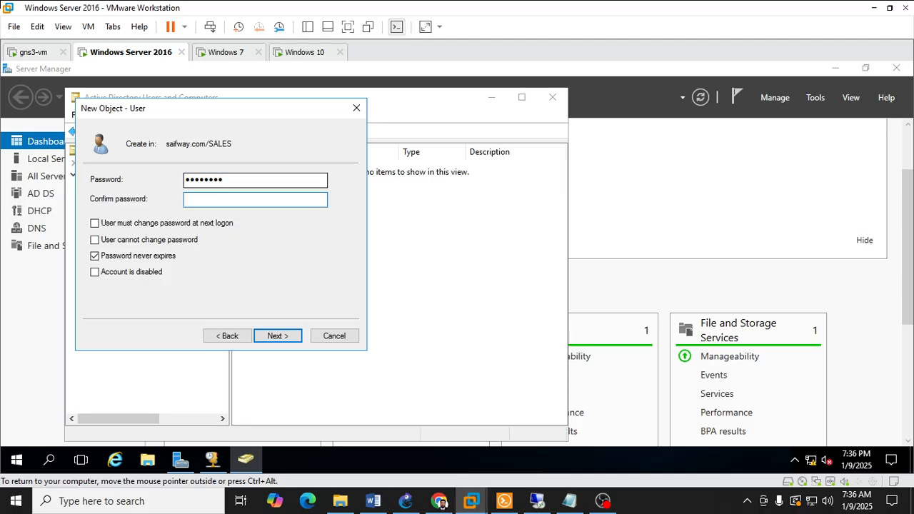
type("••••••••")
key("Return")
key("Return")
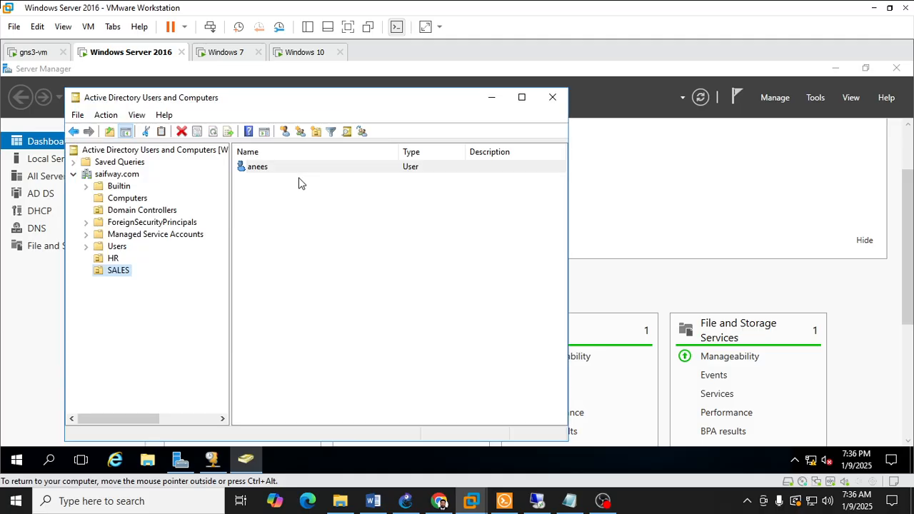
Step: Check the users in the HR and SALES organizational units and minimize Active Directory Users and Computers
left_click(116, 258)
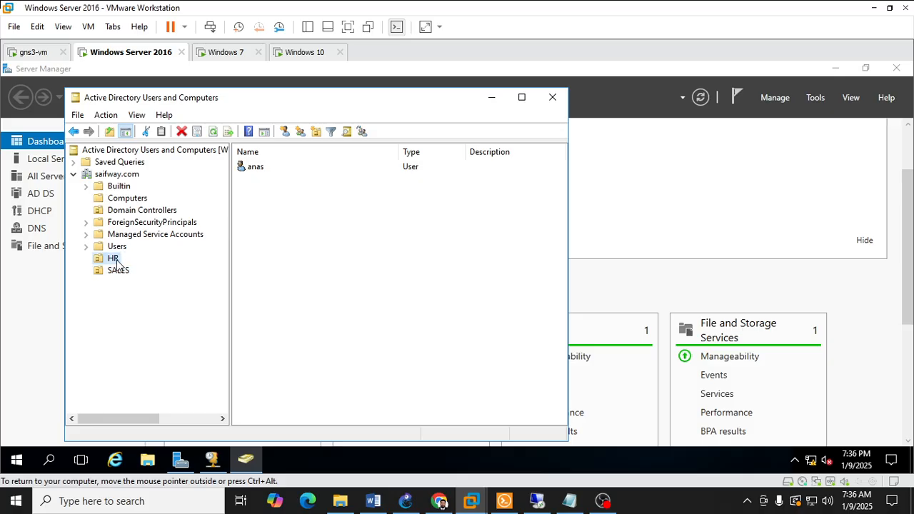
left_click(123, 271)
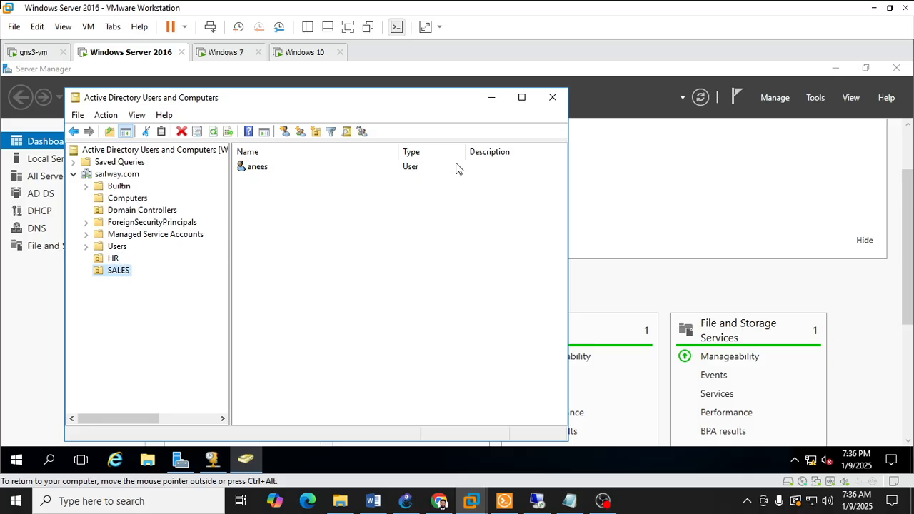
left_click(490, 100)
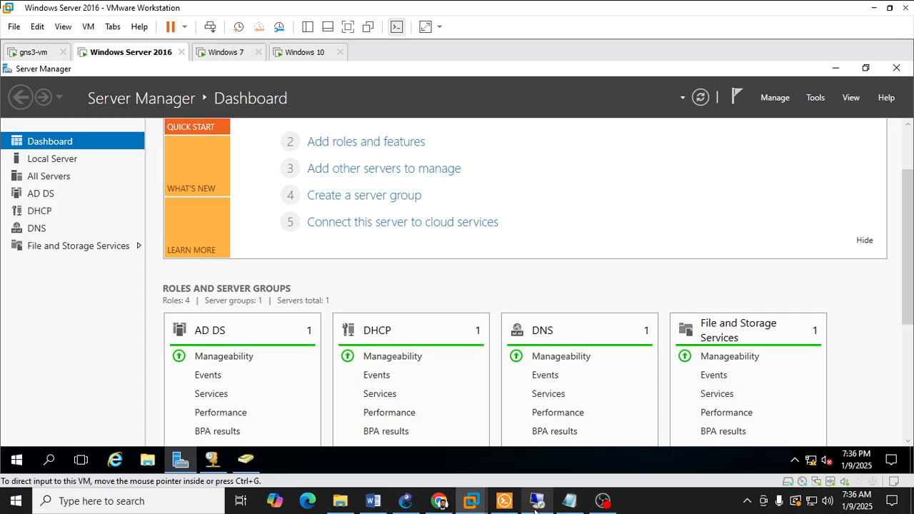
Step: Switch to the Windows 10 virtual machine and sign out of the current account
mouse_move(471, 501)
left_click(621, 422)
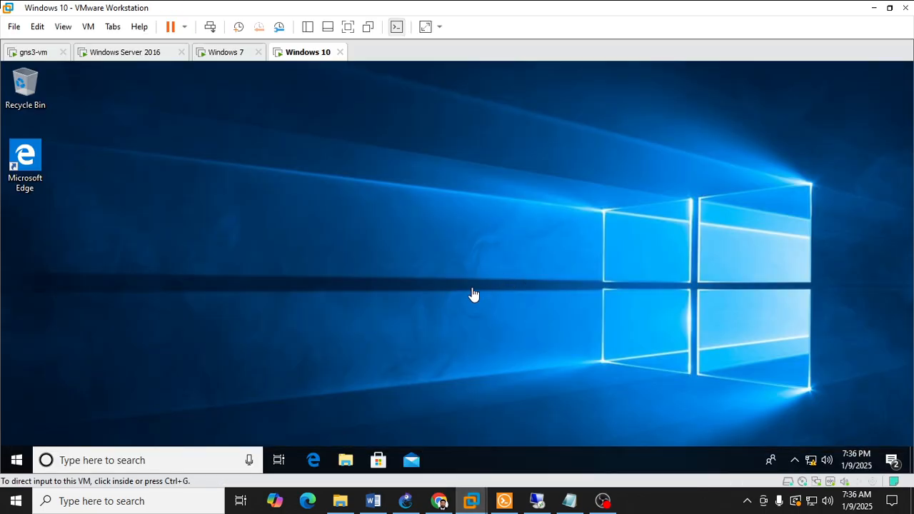
left_click(16, 460)
left_click(17, 302)
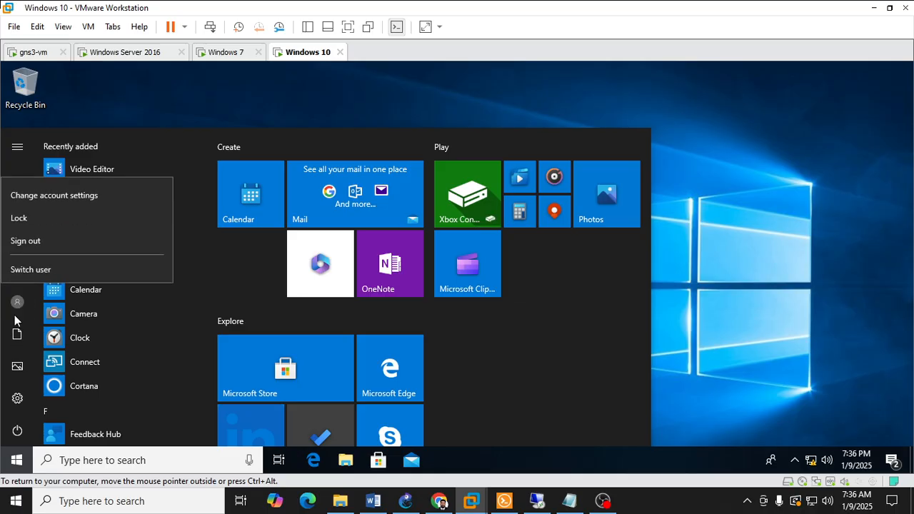
left_click(35, 239)
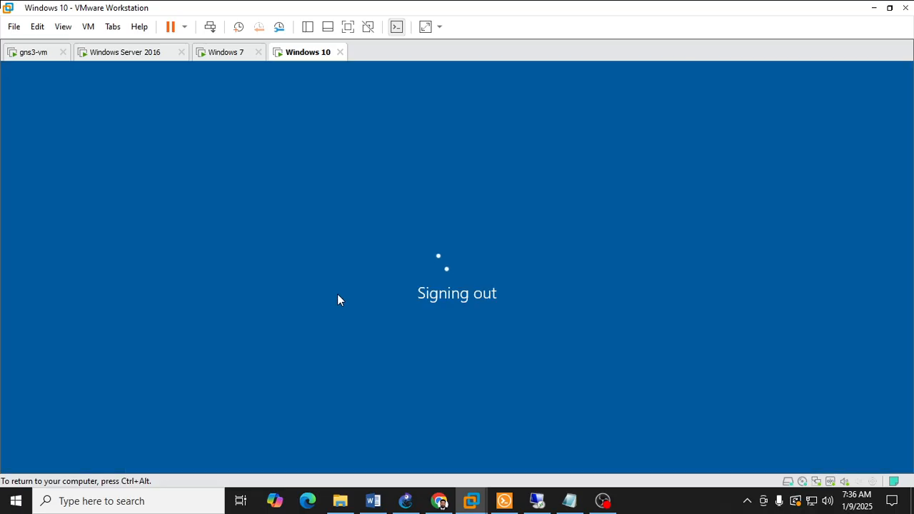
Step: Switch to the Windows 7 virtual machine and unlock its welcome screen to reach the logon prompt
left_click(227, 54)
left_click(457, 269)
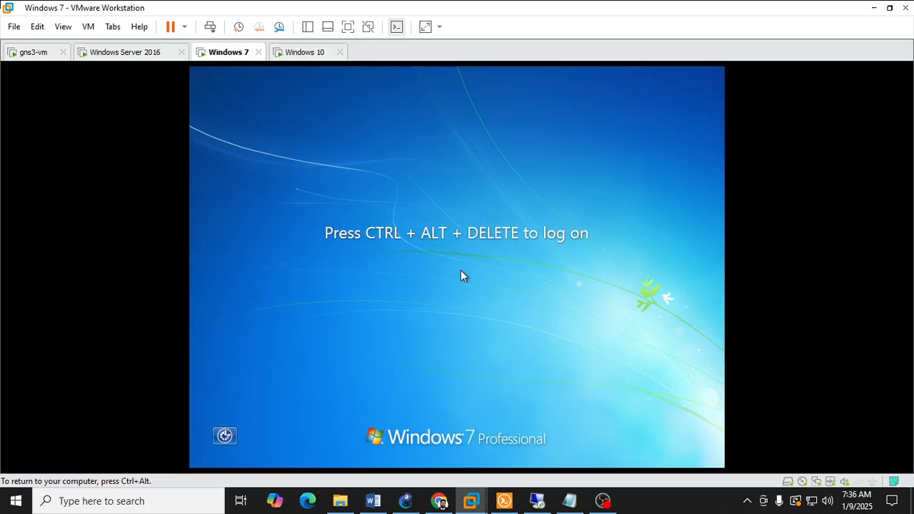
key("ctrl+alt")
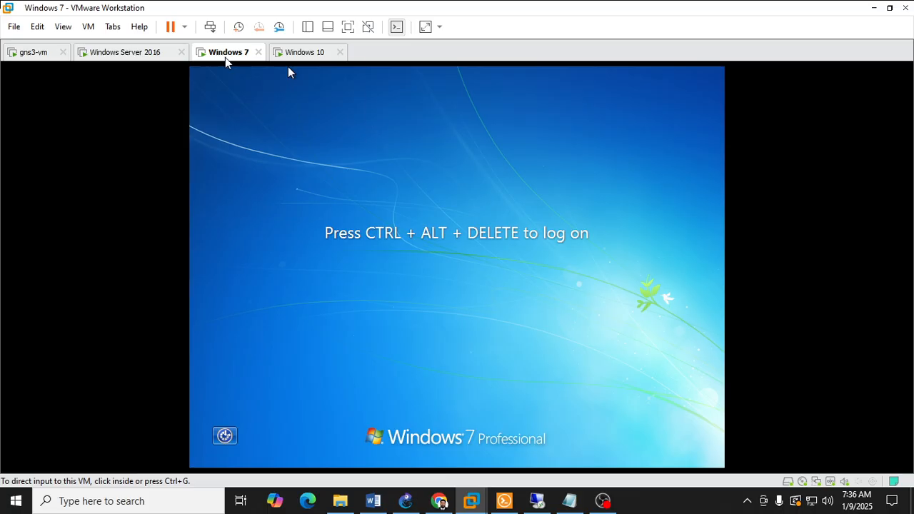
right_click(224, 58)
left_click(260, 135)
left_click(288, 68)
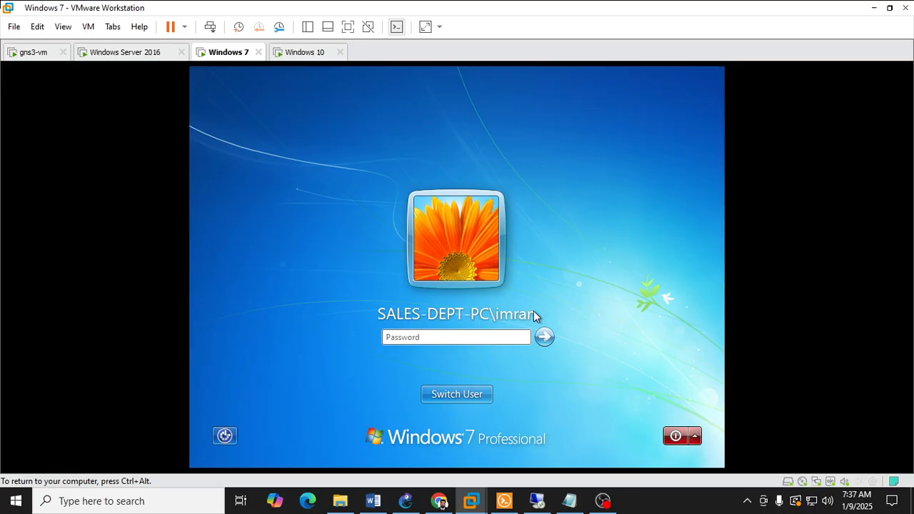
Step: Log on to the Windows 7 machine as another user in the SAIFWAY domain, entering the SALES user's logon name and account password
left_click(453, 401)
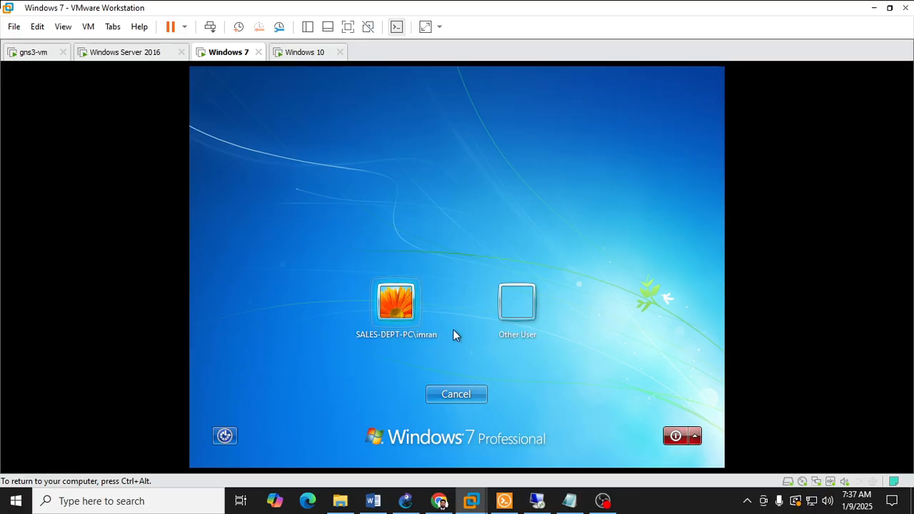
left_click(506, 314)
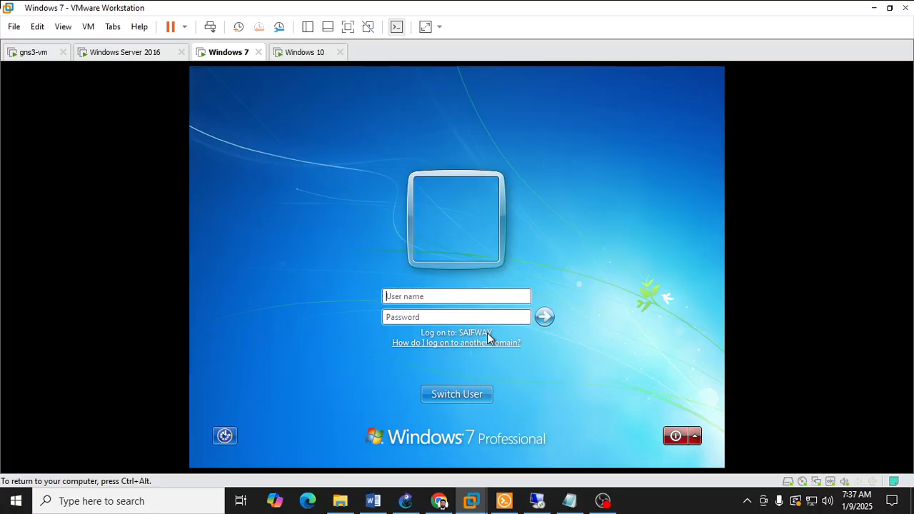
left_click(441, 296)
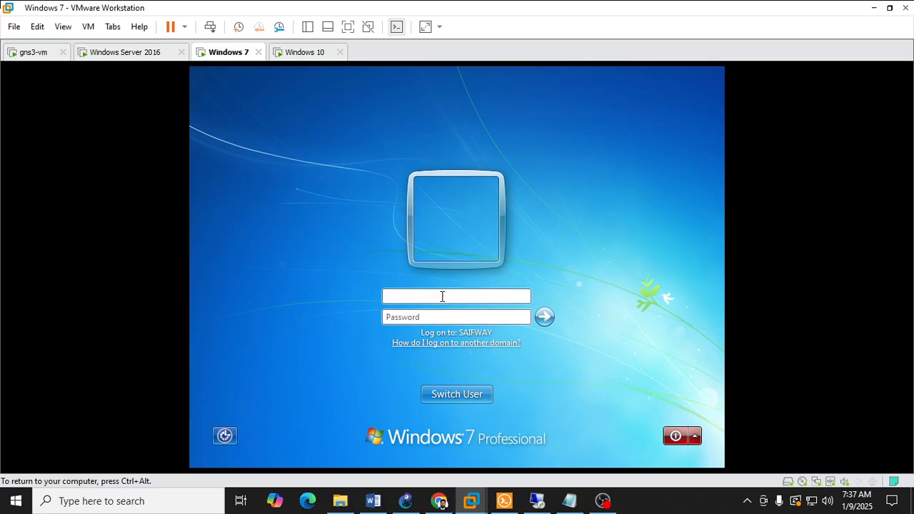
left_click(405, 500)
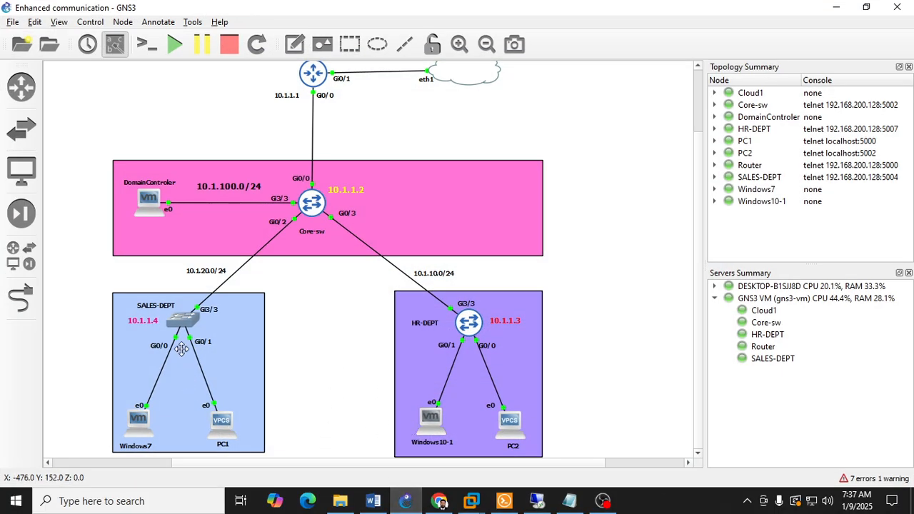
left_click(407, 499)
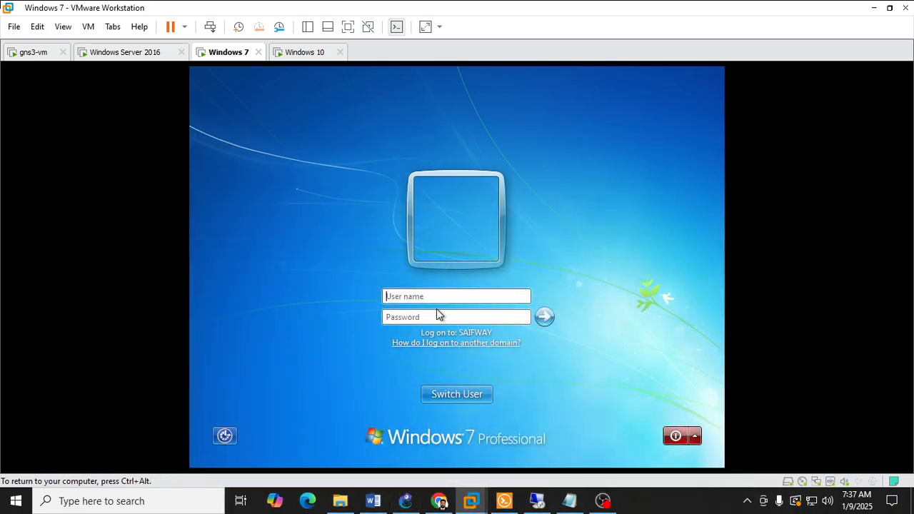
left_click(433, 294)
type("anees")
key("Tab")
type("•")
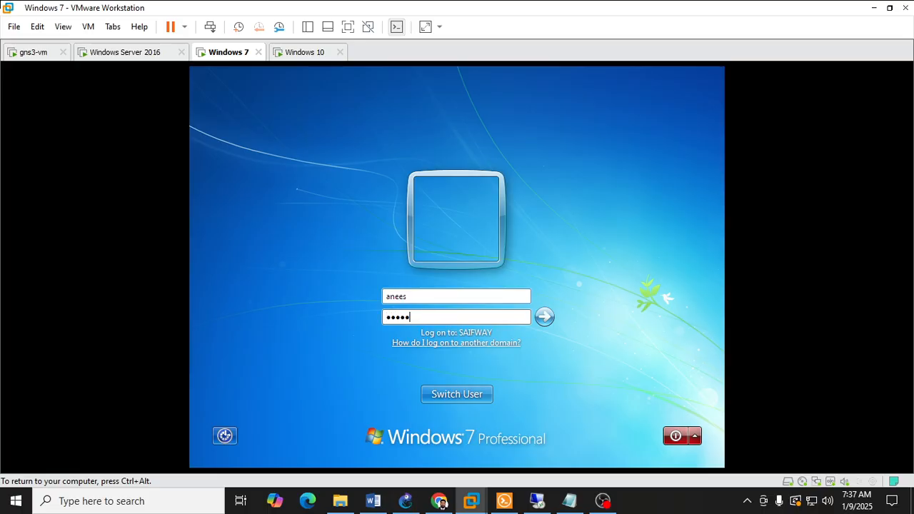
key("Return")
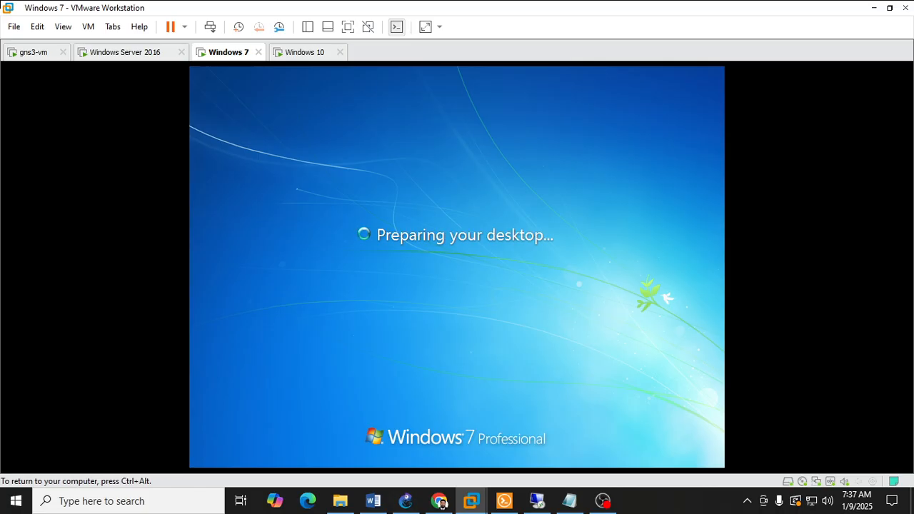
Step: Switch to the Windows 10 virtual machine and sign in to SAIFWAY as the HR user, entering the logon name and account password
left_click(300, 53)
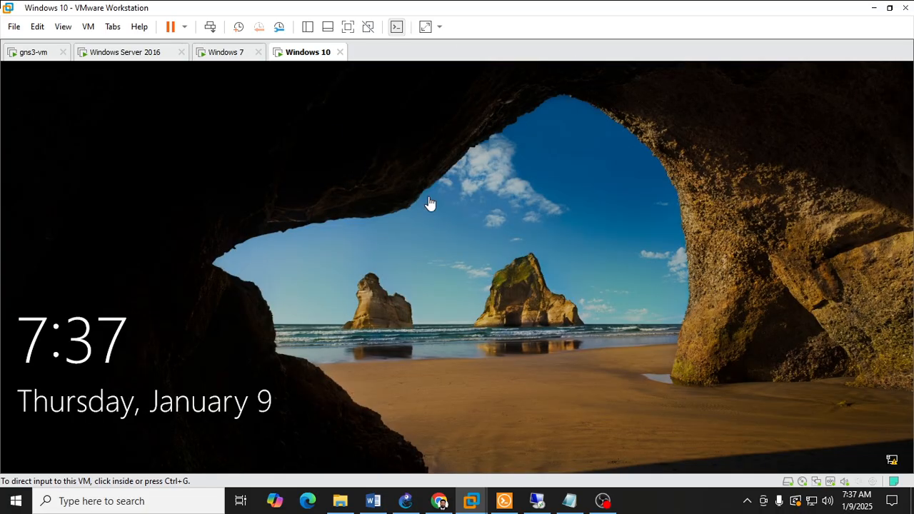
left_click(429, 204)
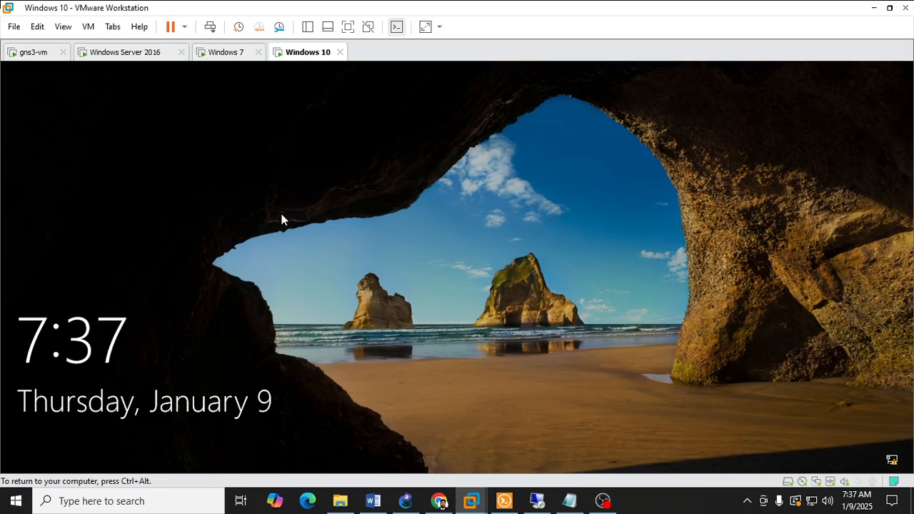
left_click(301, 261)
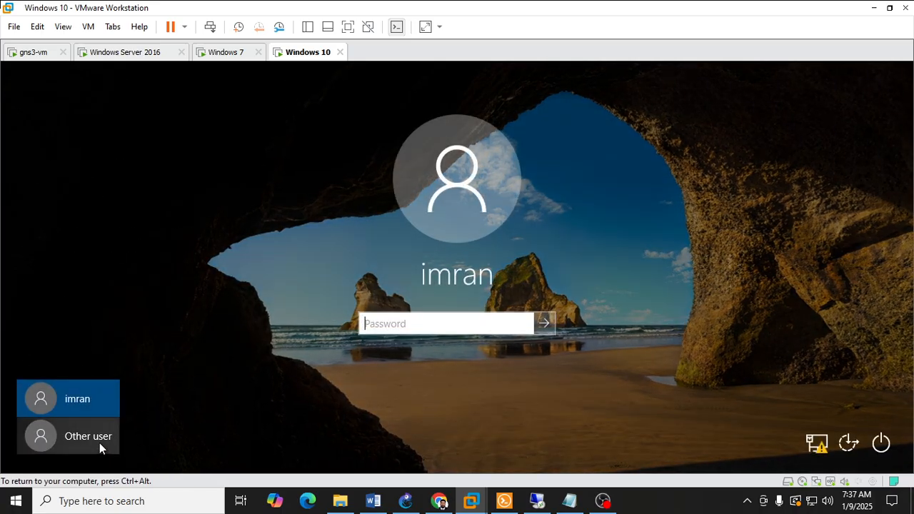
left_click(78, 439)
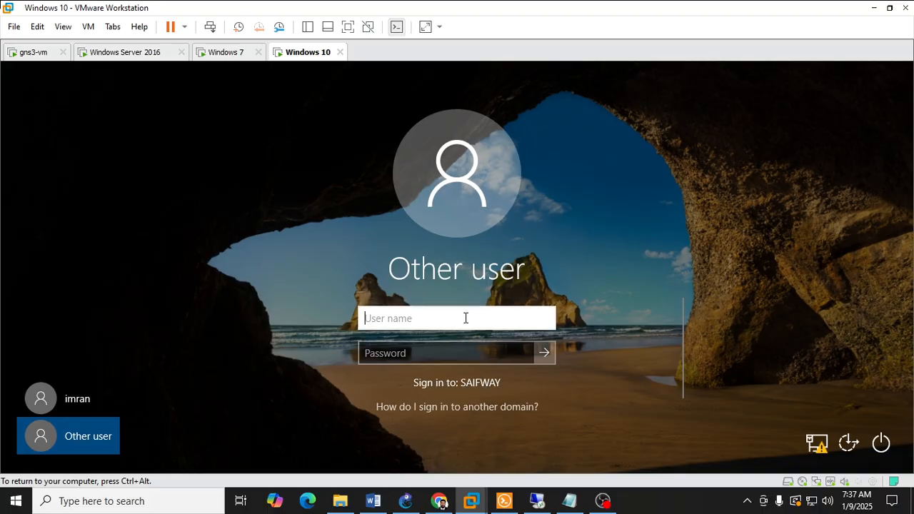
type("anas")
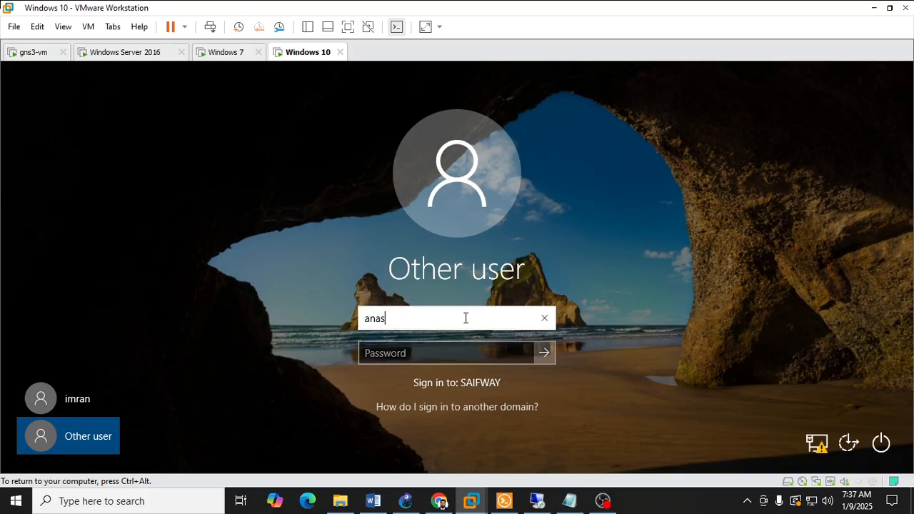
key("Tab")
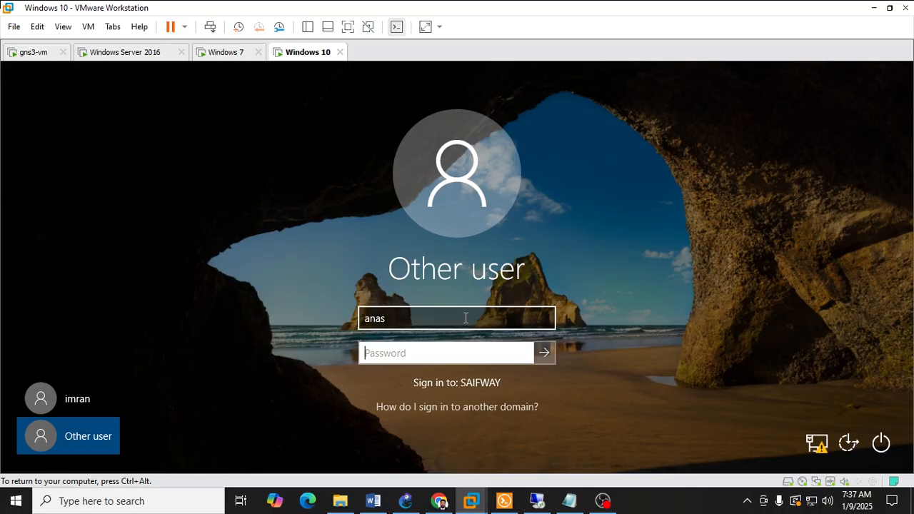
type("••••••••")
key("Return")
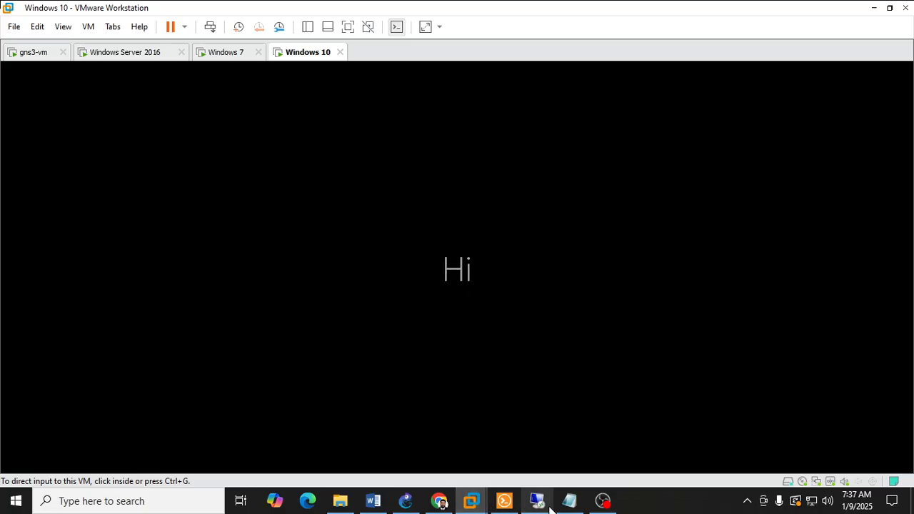
Step: Review the network topology in GNS3 and return to the Windows 10 virtual machine's desktop
left_click(405, 501)
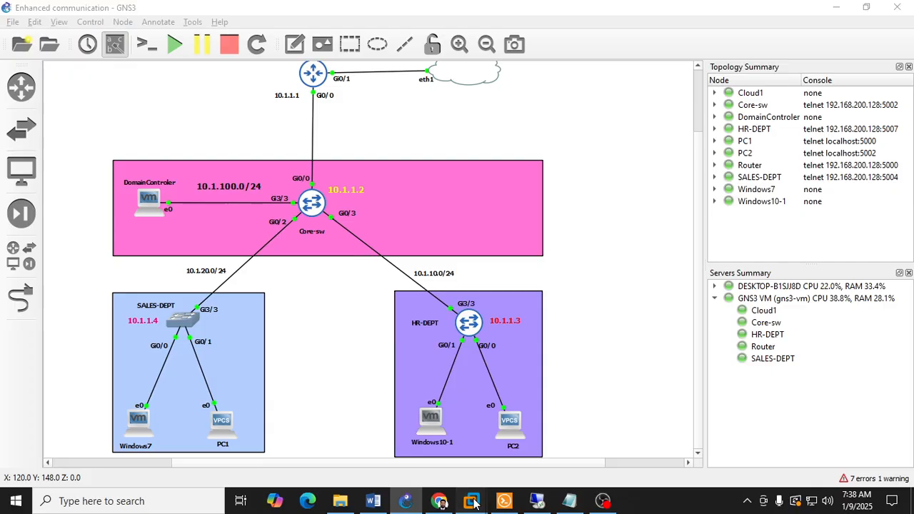
mouse_move(469, 498)
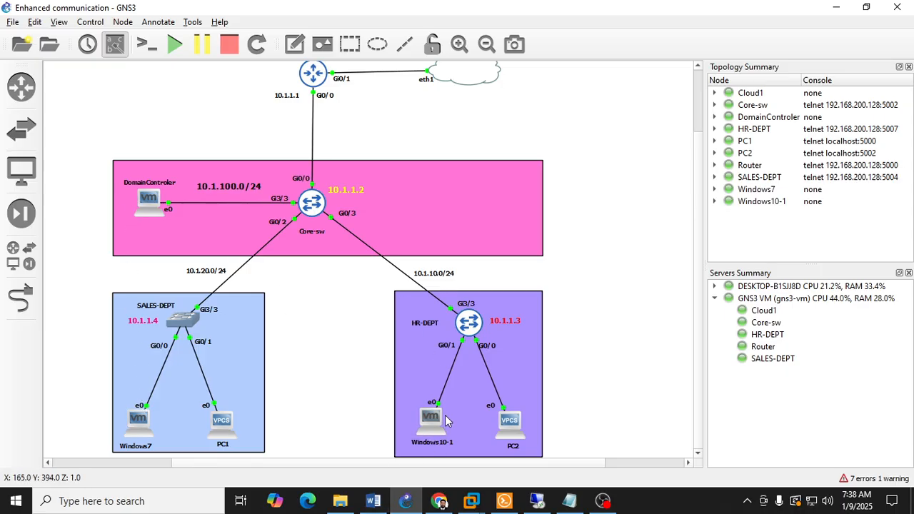
mouse_move(145, 211)
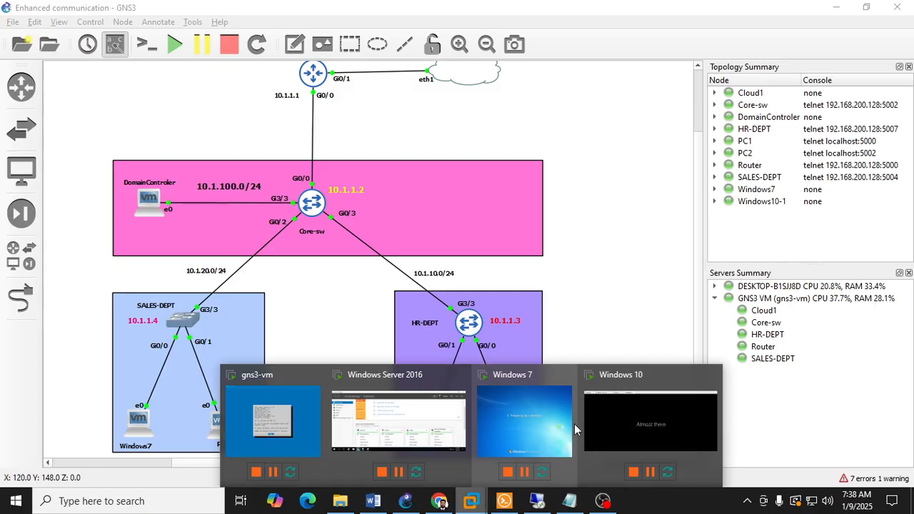
left_click(649, 420)
left_click(458, 265)
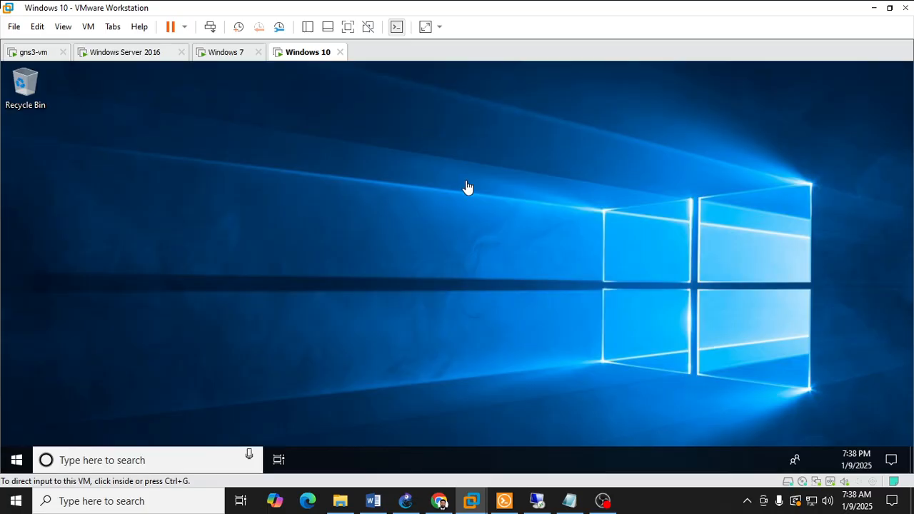
Step: Switch to the Windows 7 virtual machine, check the logged-on user's profile folder, and close it
left_click(228, 52)
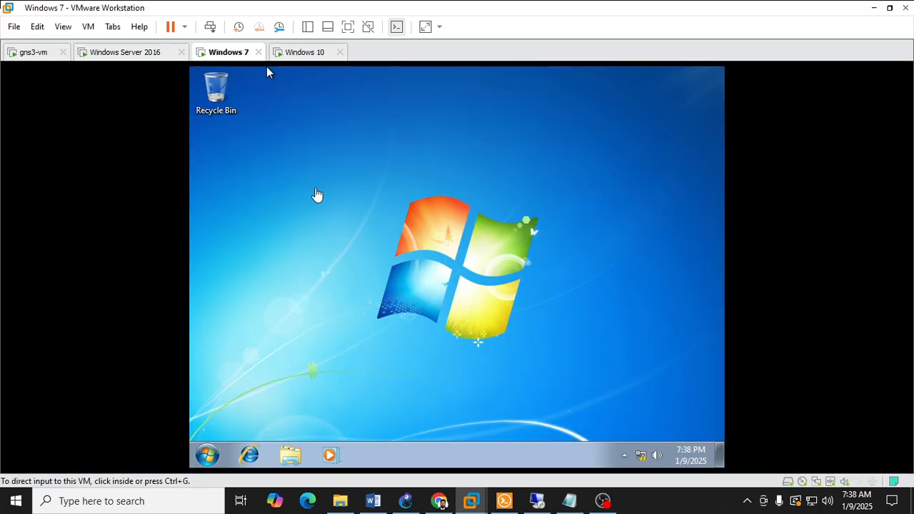
left_click(318, 196)
left_click(207, 454)
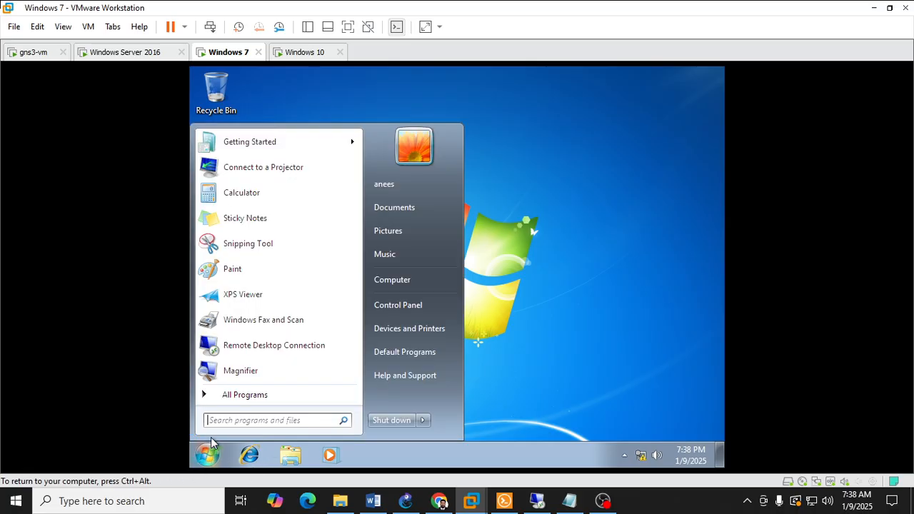
left_click(411, 182)
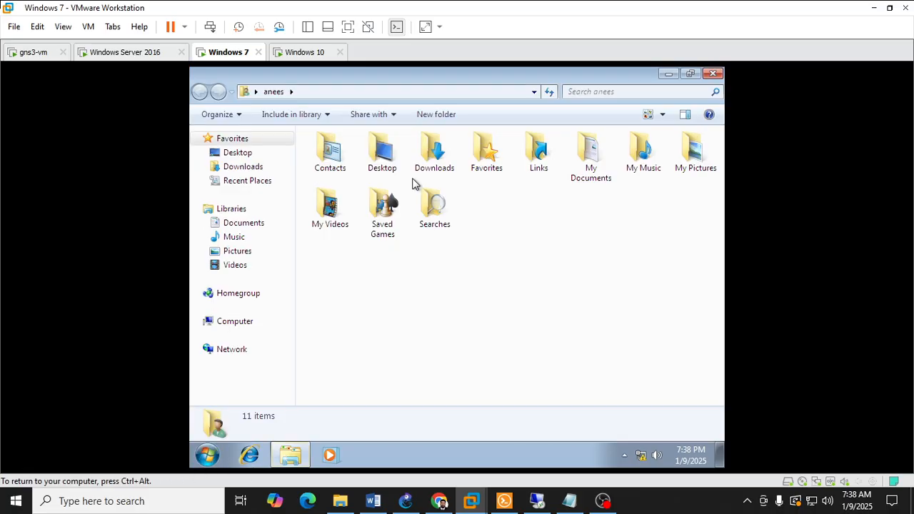
left_click(712, 74)
Step: Refresh the Windows 7 desktop and check which network the machine is connected to
right_click(478, 217)
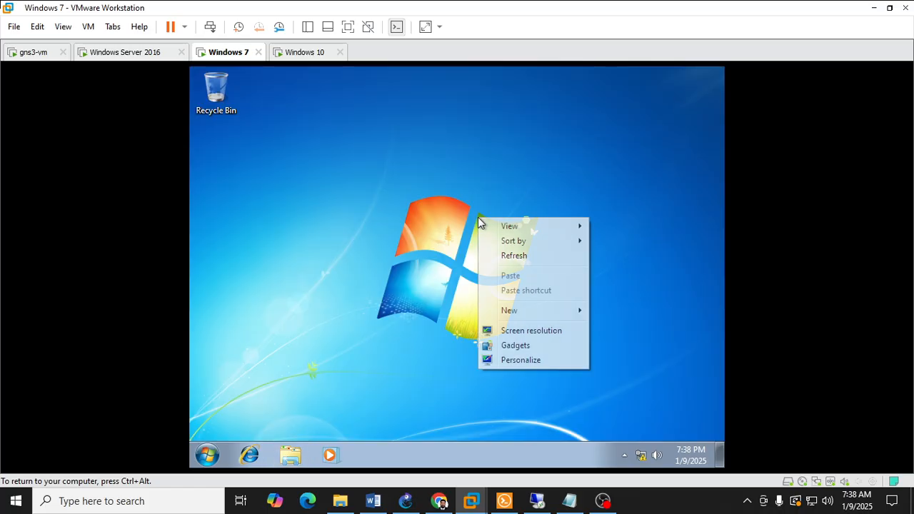
left_click(519, 262)
left_click(640, 455)
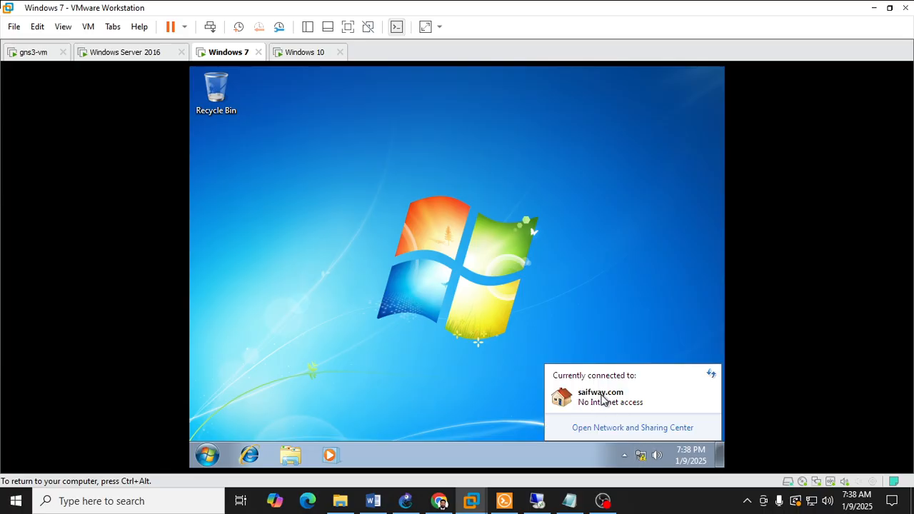
Step: Switch to the Windows 10 virtual machine, check its network connection, and refresh the desktop
mouse_move(471, 500)
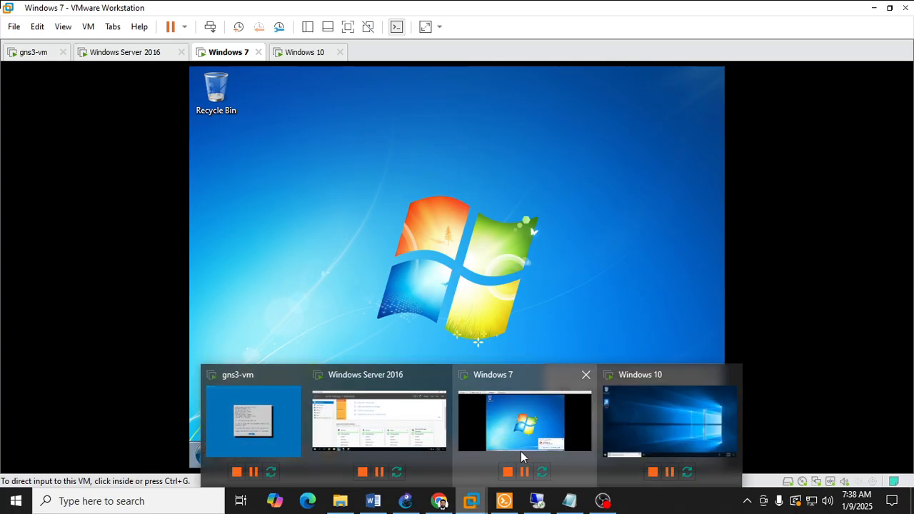
left_click(626, 435)
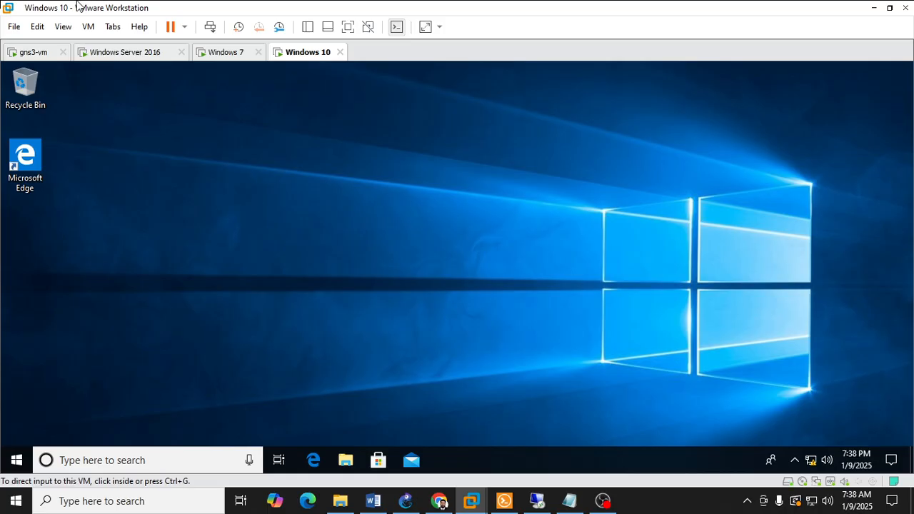
left_click(810, 460)
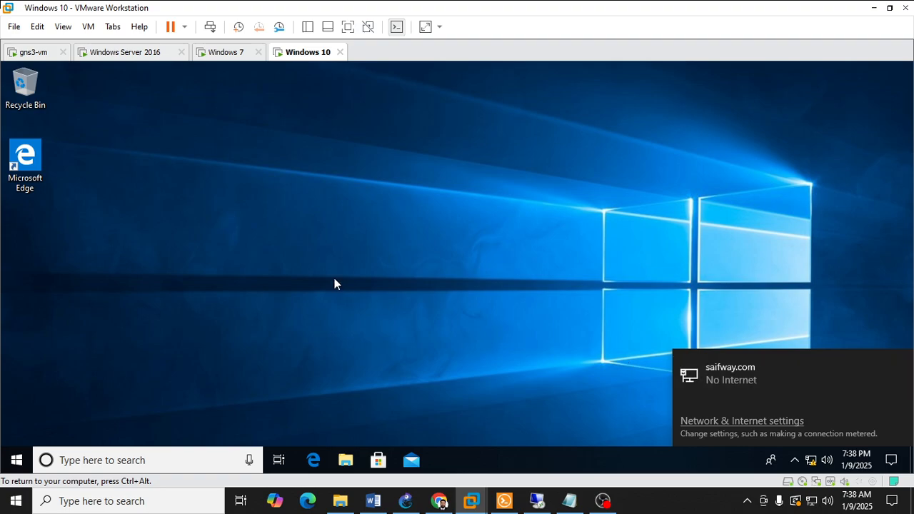
left_click(356, 190)
right_click(357, 190)
left_click(394, 230)
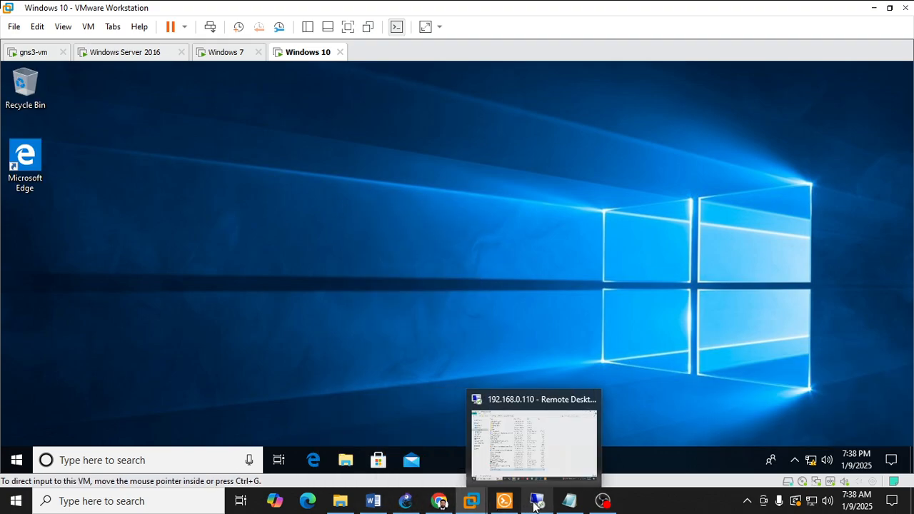
Step: Switch to Windows Server 2016 and examine the Domain Controllers, Computers, HR and Users containers in Active Directory Users and Computers
left_click(359, 411)
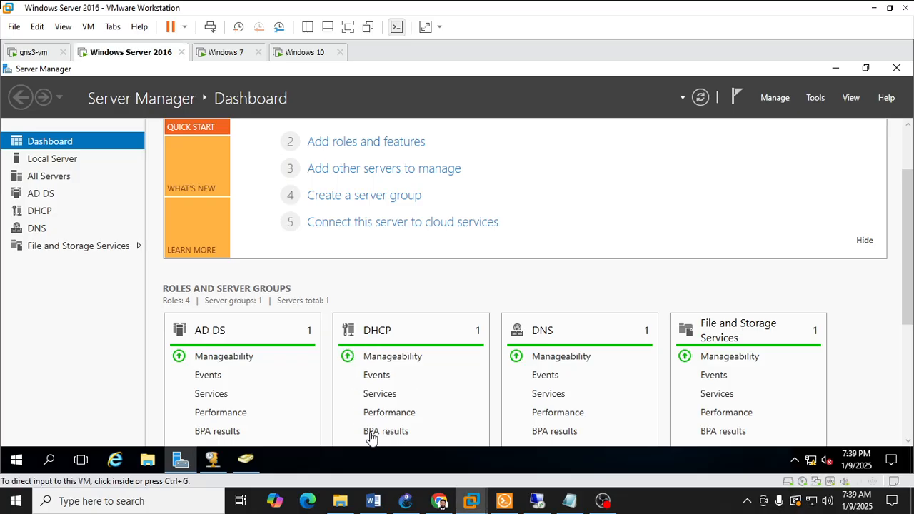
left_click(245, 459)
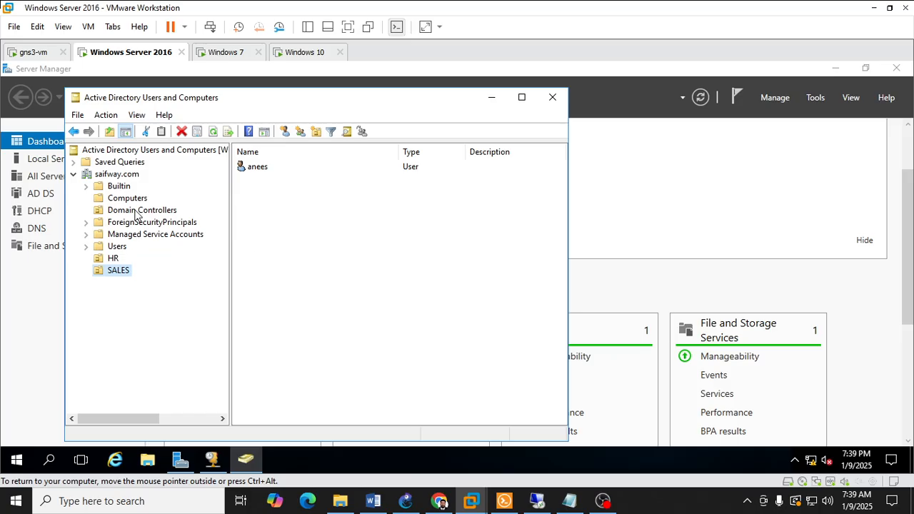
left_click(137, 211)
left_click(132, 199)
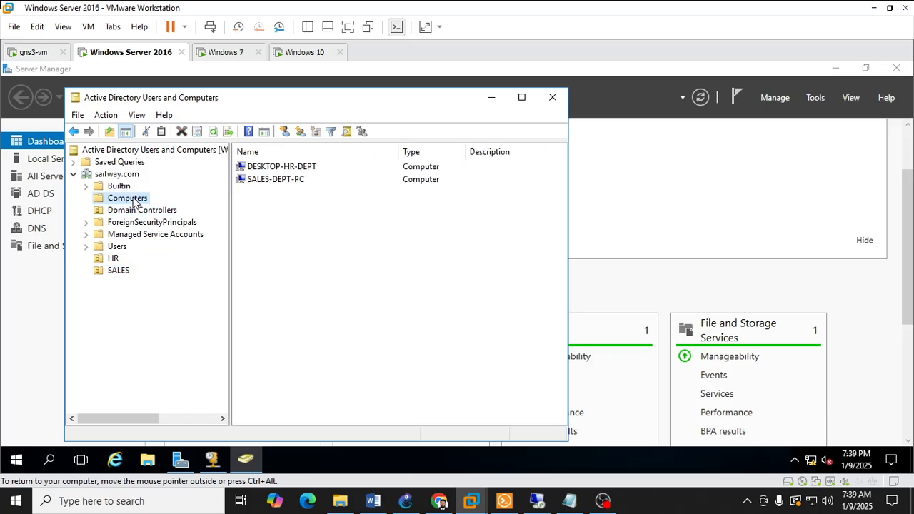
left_click(115, 259)
left_click(117, 246)
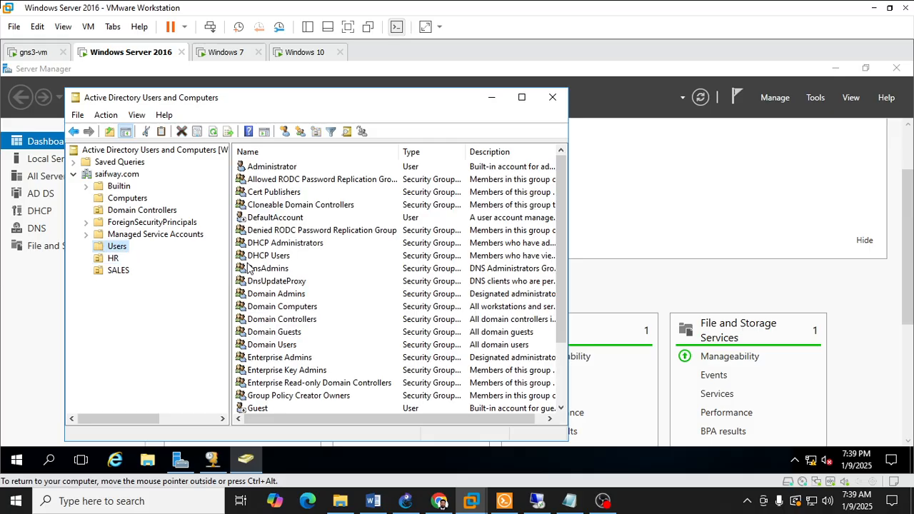
scroll(390, 276, "down", 2)
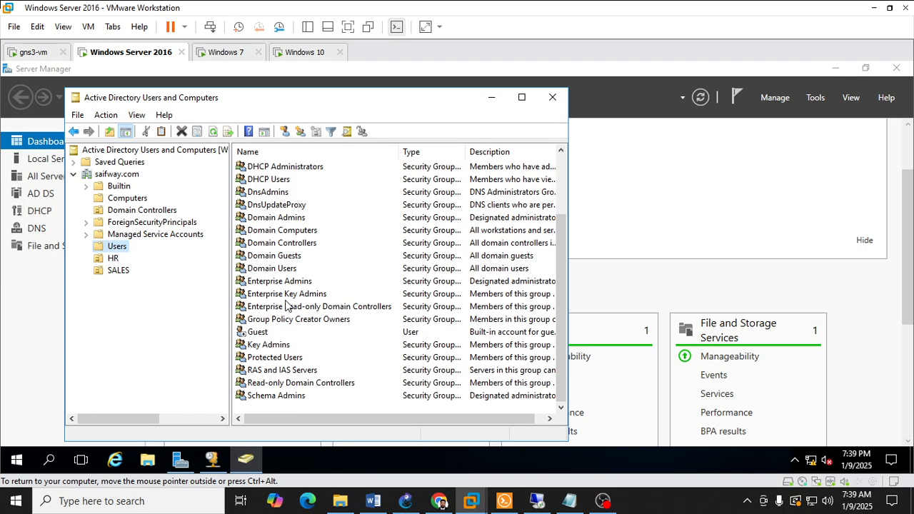
Step: Open DNS Manager from Server Manager and display the server's Reverse Lookup Zones
left_click(815, 98)
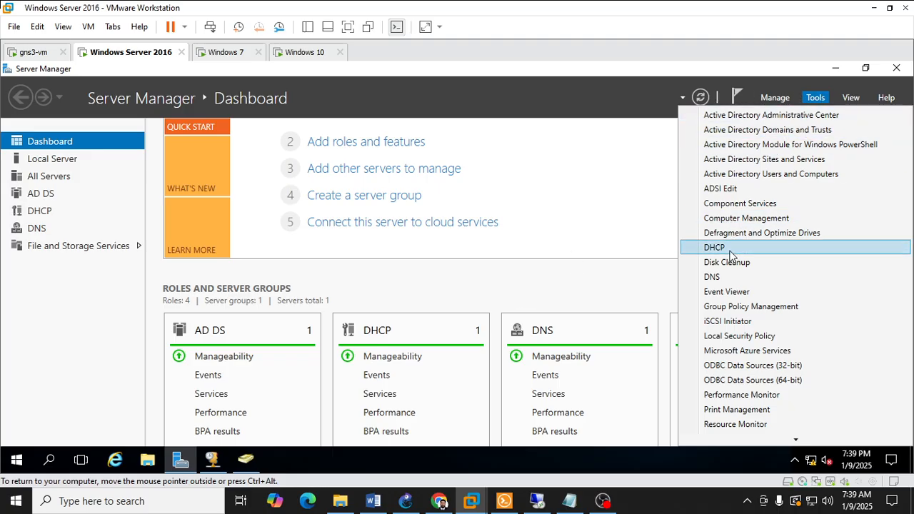
left_click(724, 277)
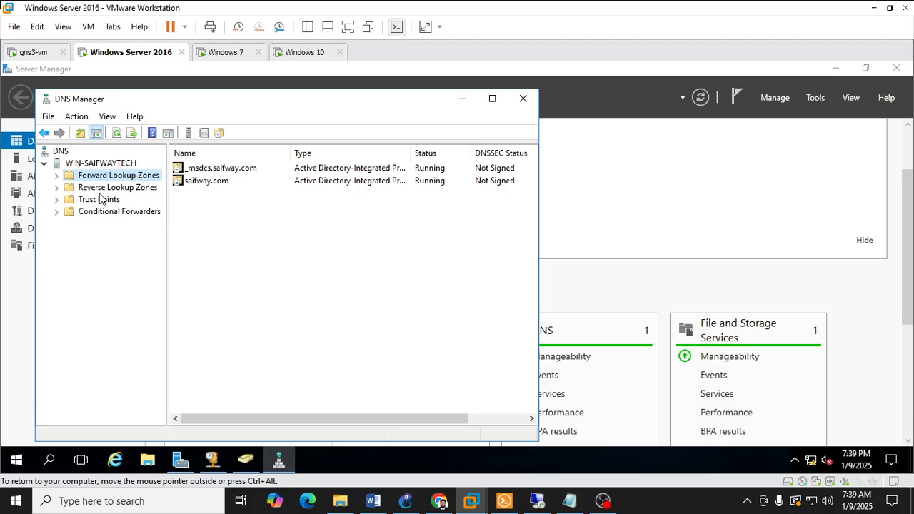
left_click(60, 190)
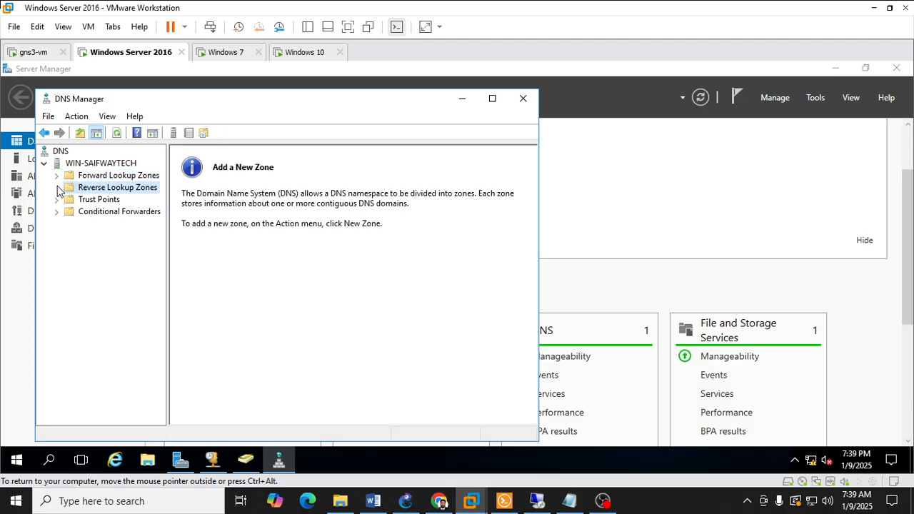
Step: Examine the records in the saifway.com forward lookup zone, including the SALES-DEPT-PC host record
left_click(57, 176)
left_click(88, 200)
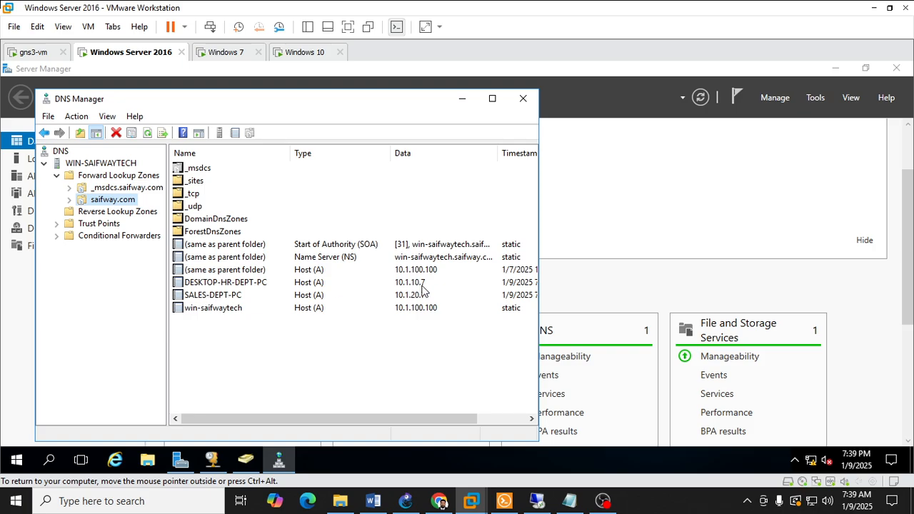
left_click(209, 297)
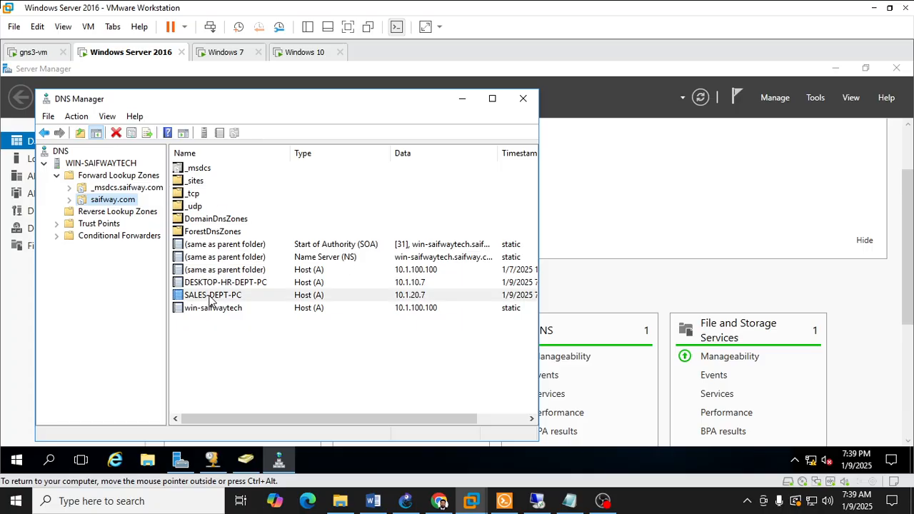
Step: Review the _msdcs.saifway.com zone, Trust Points and Conditional Forwarders, and close DNS Manager
left_click(97, 188)
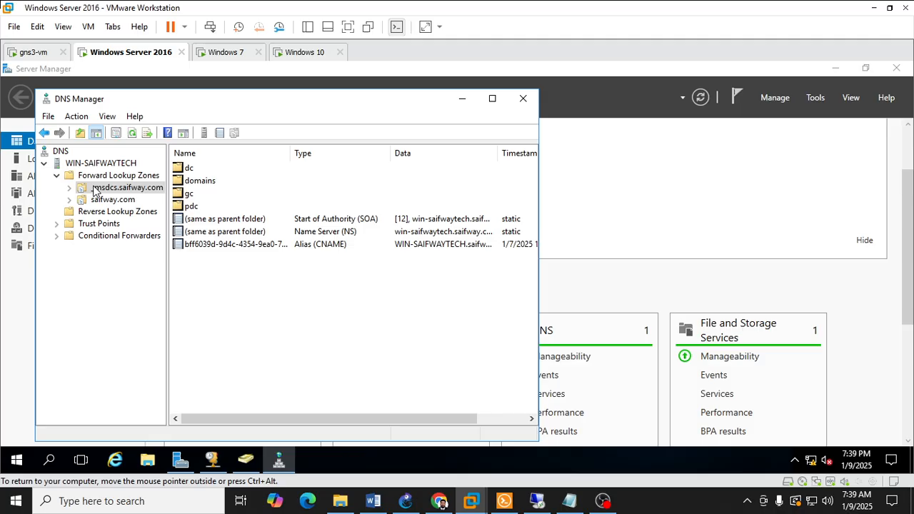
left_click(68, 225)
left_click(82, 236)
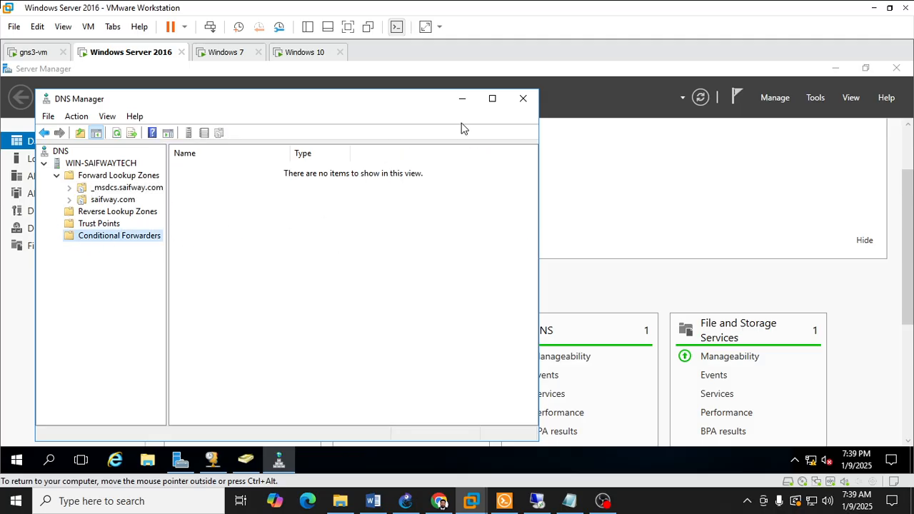
left_click(523, 99)
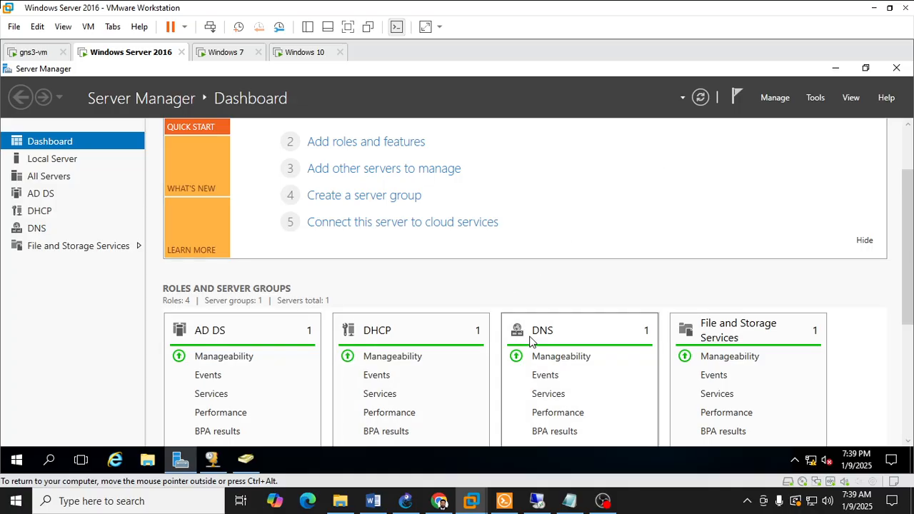
Step: Open Active Directory Users and Computers from Server Manager and view the SALES and Users containers
left_click(821, 101)
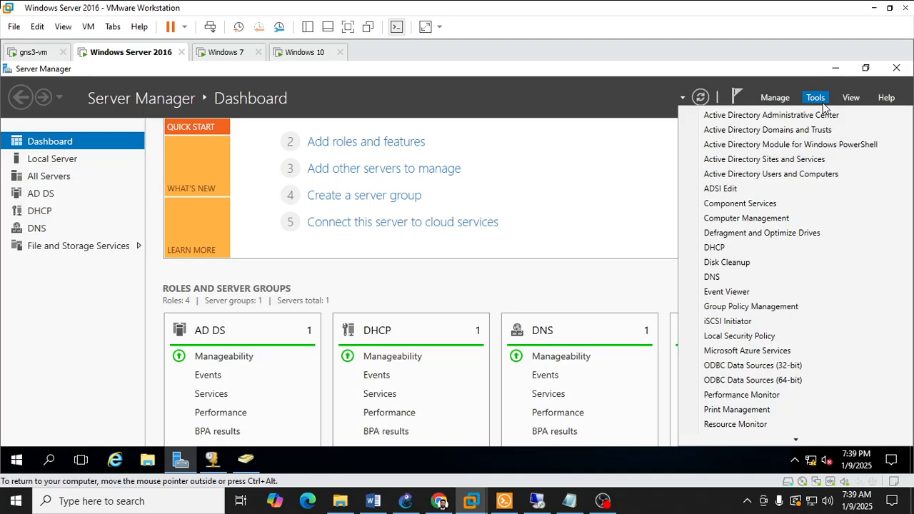
left_click(810, 174)
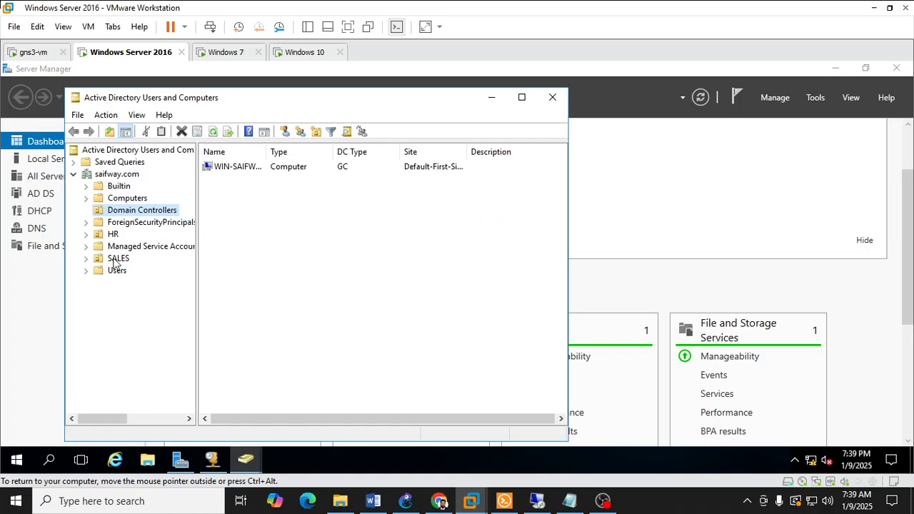
left_click(116, 259)
left_click(114, 271)
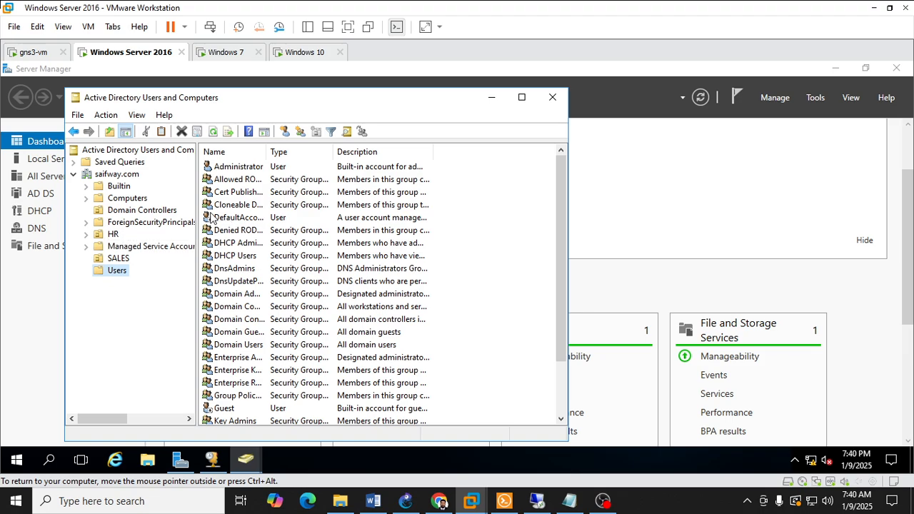
Step: Widen the console tree enough to read the full container names, and minimize Active Directory Users and Computers
left_click_drag(197, 206, 305, 204)
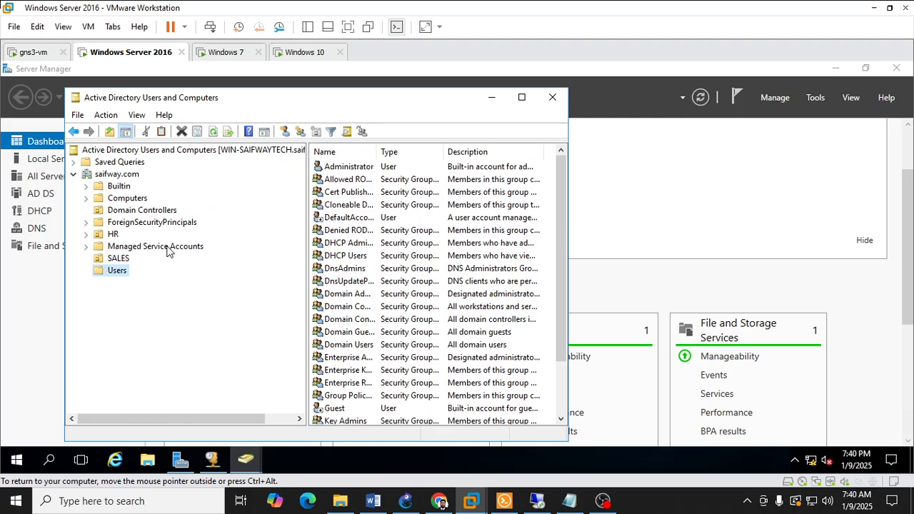
right_click(124, 271)
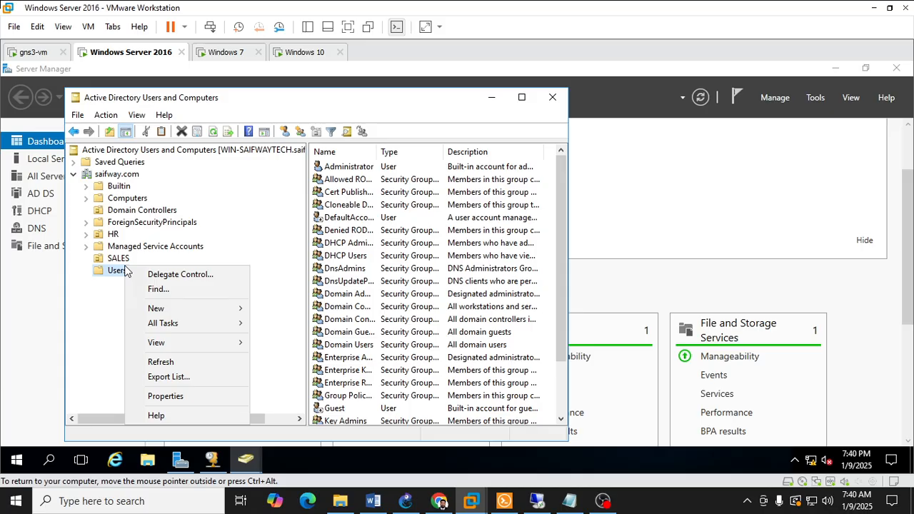
left_click(305, 216)
left_click_drag(303, 215, 251, 214)
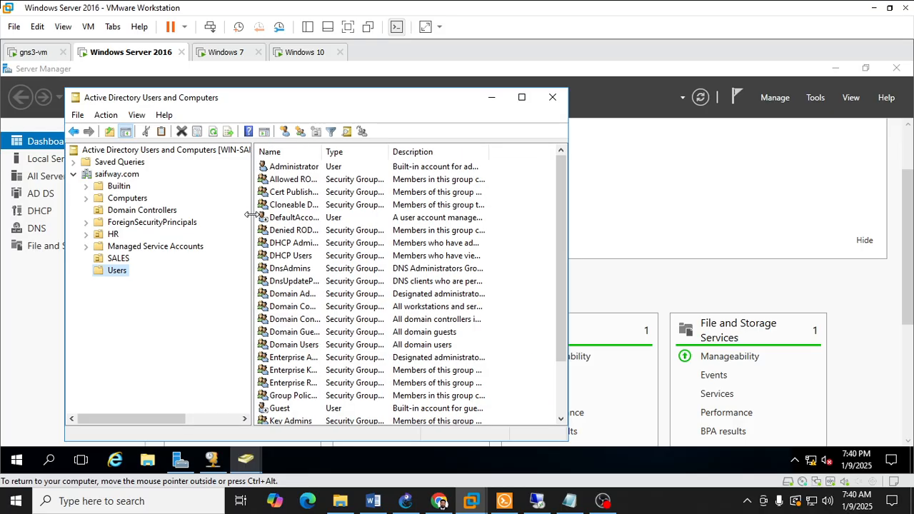
left_click(491, 97)
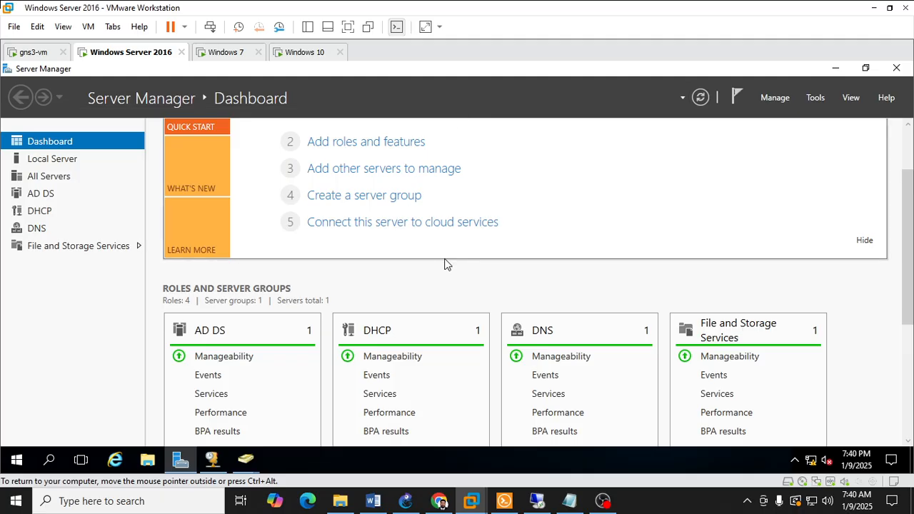